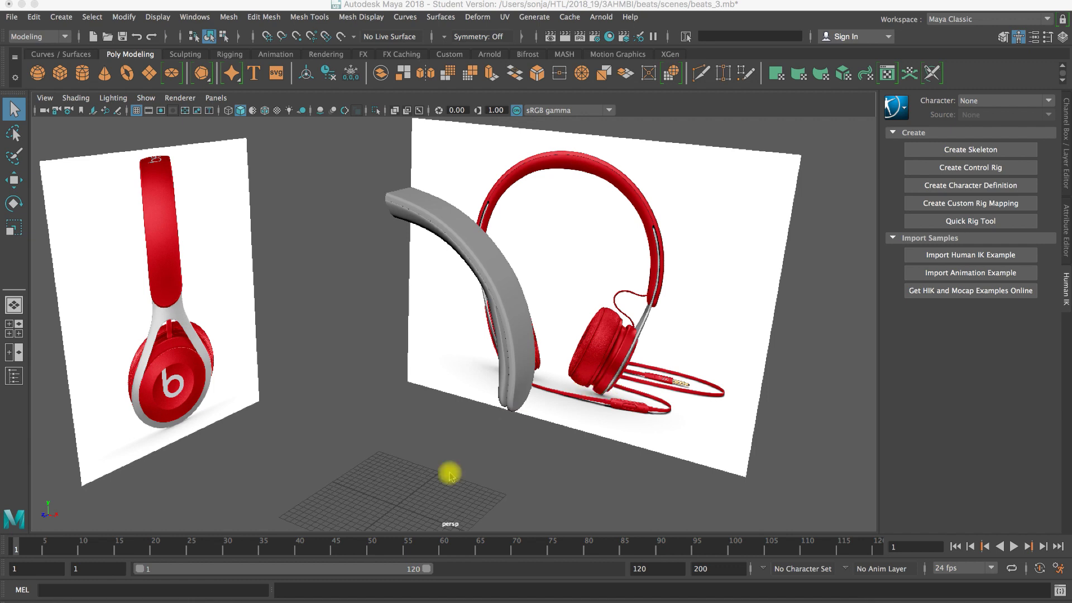
- Switch from the single perspective panel to the four-panel top, perspective, side and front layout
key(space)
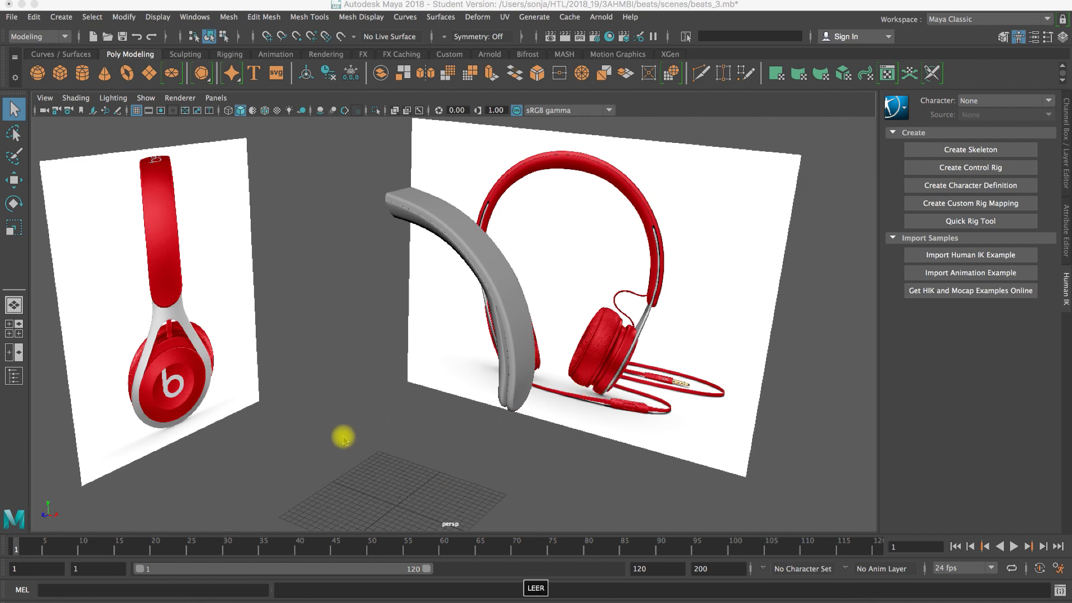
- Maximise the side view from the four-panel layout
click(15, 338)
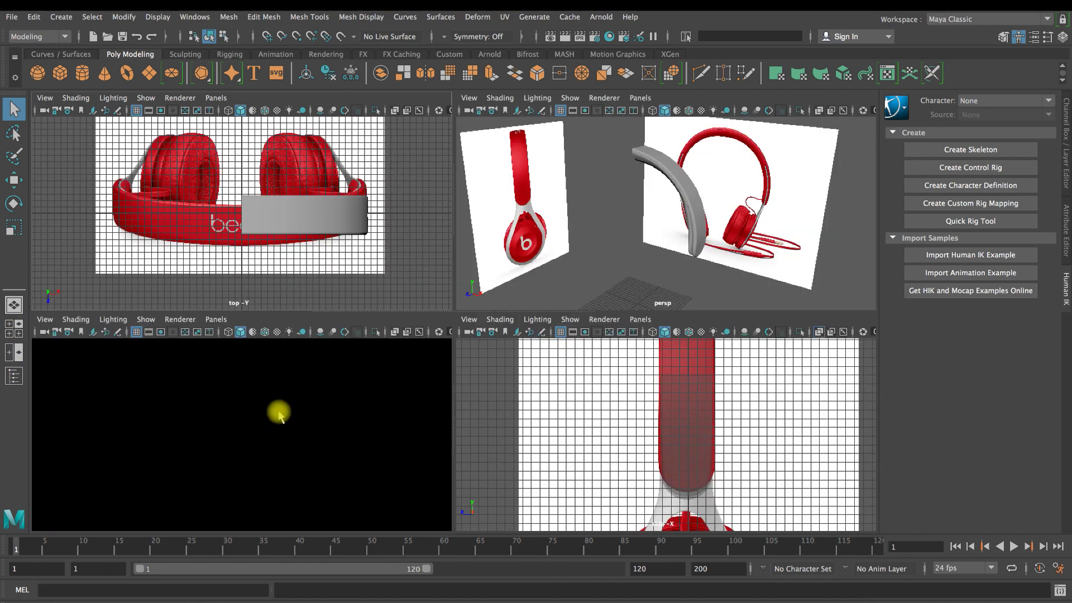
key(space)
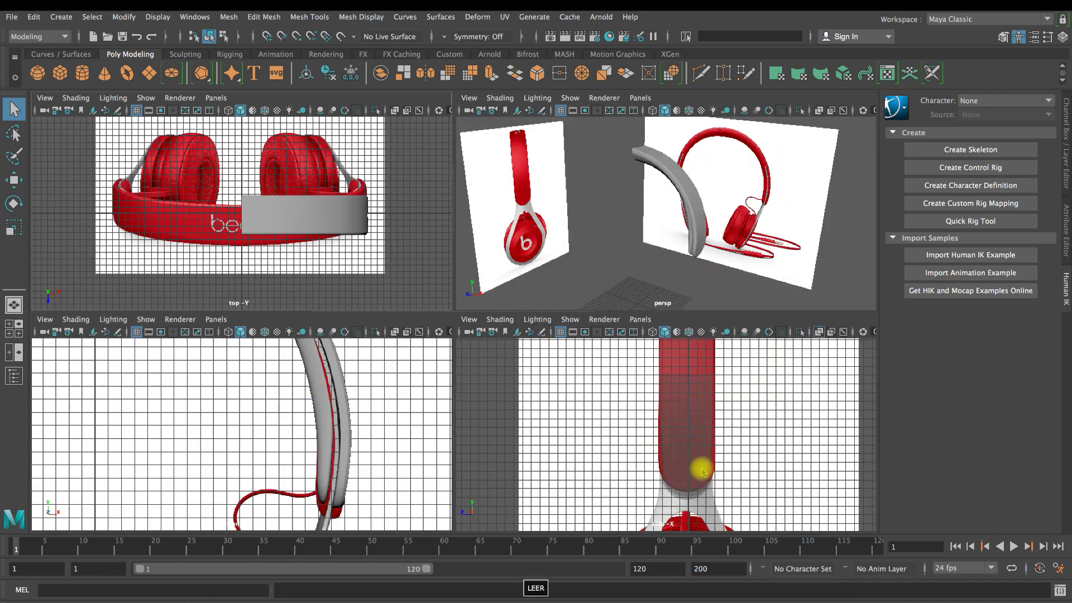
scroll(508, 448, down, 2)
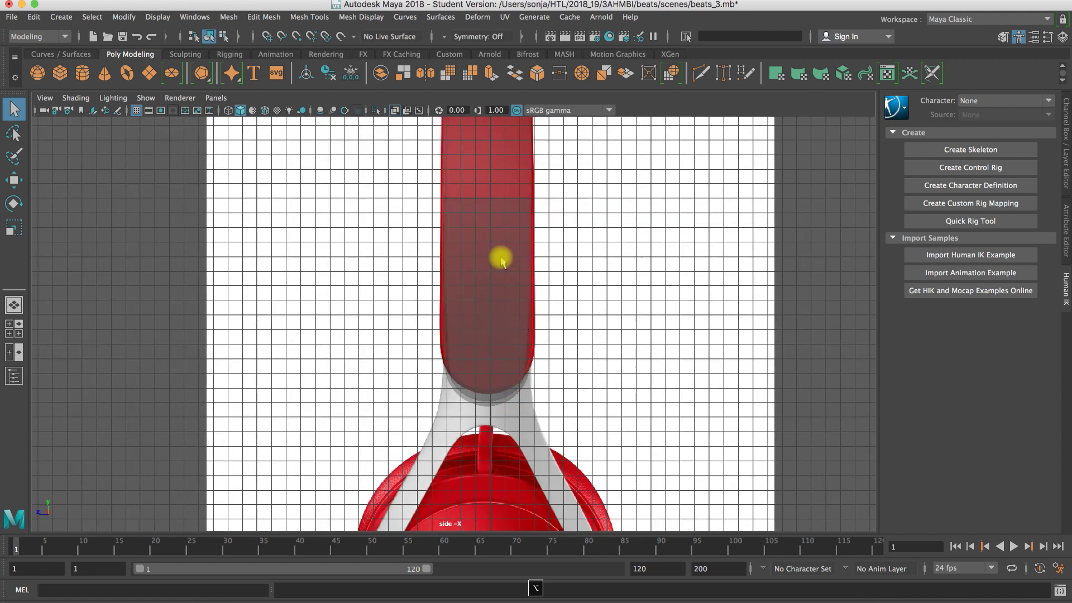
scroll(512, 349, down, 3)
scroll(548, 283, down, 1)
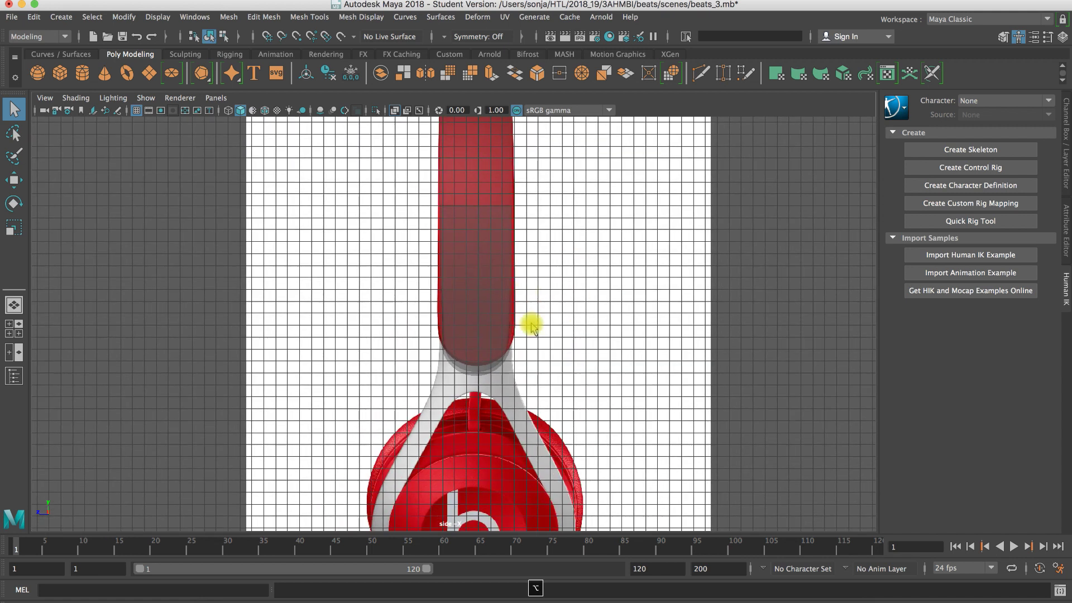
- Pan and zoom the side view so the whole reference ear cup is framed
scroll(522, 320, up, 1)
scroll(510, 287, up, 2)
alt+middle_drag(510, 287, 514, 179)
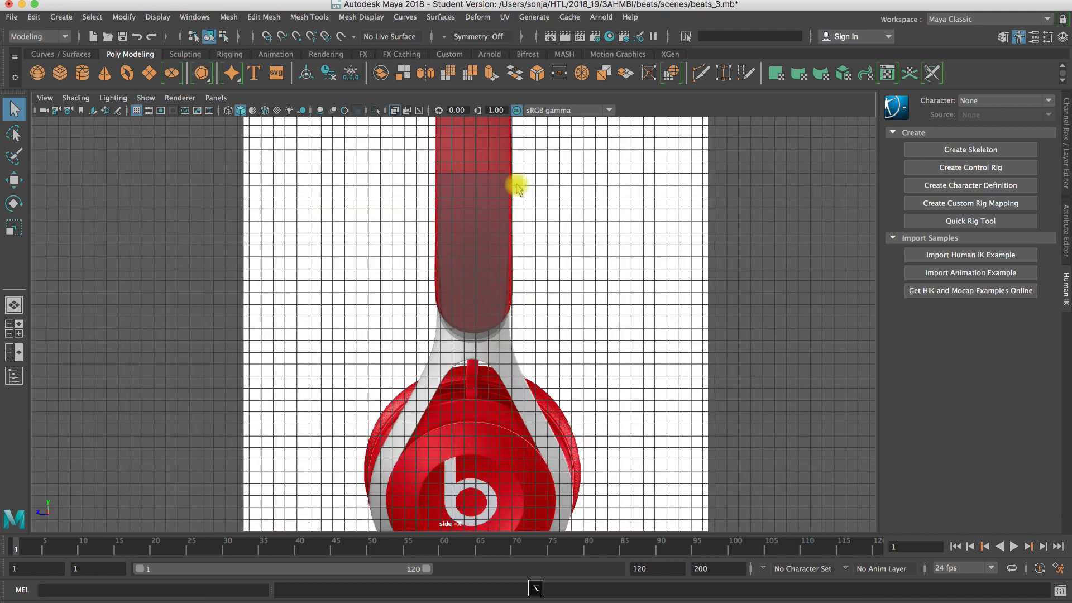
scroll(491, 412, down, 2)
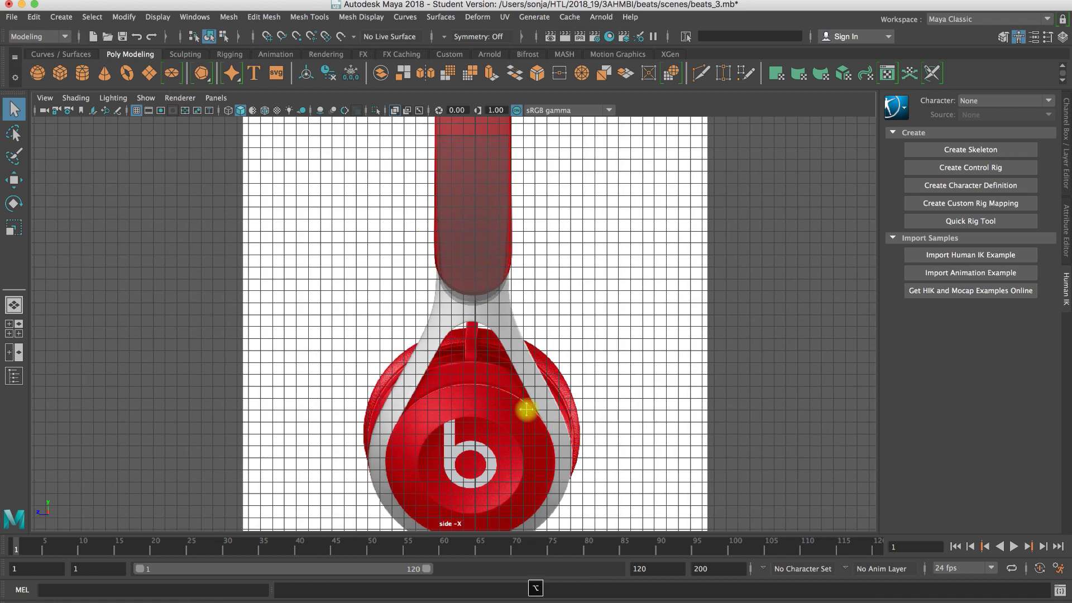
scroll(521, 407, up, 1)
scroll(506, 416, down, 1)
alt+middle_drag(503, 432, 506, 344)
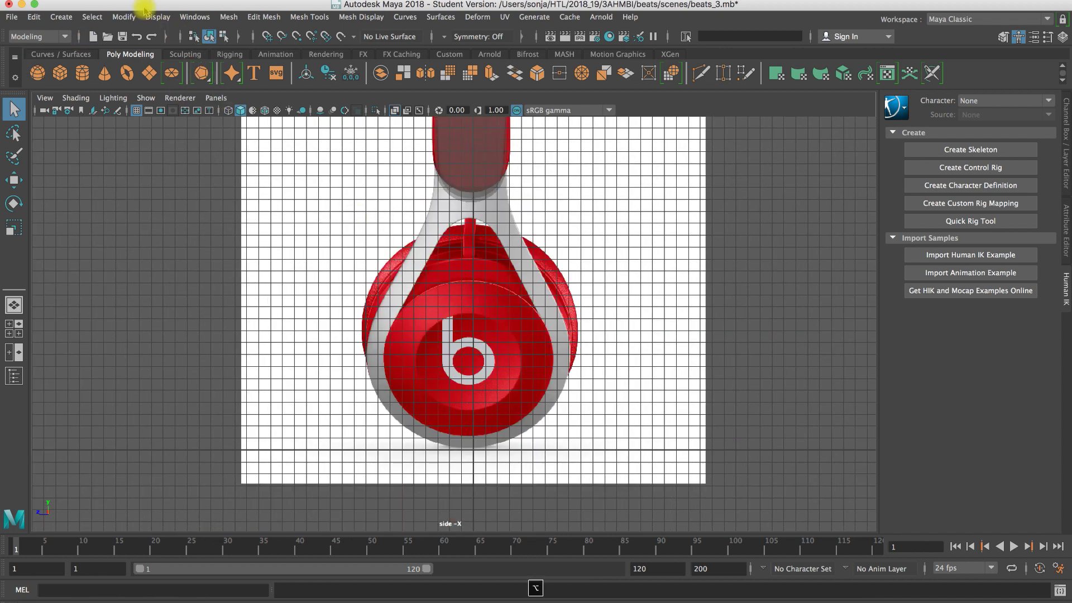
click(122, 17)
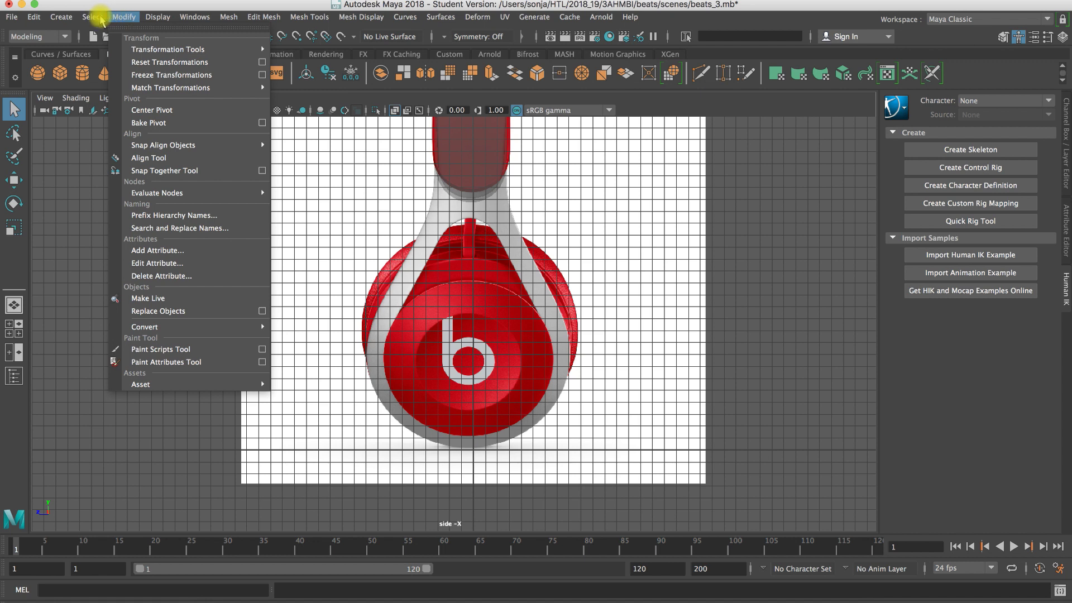
- Create a polygon pipe and bring it into view in the maximised perspective panel
mouse_move(62, 16)
mouse_move(100, 62)
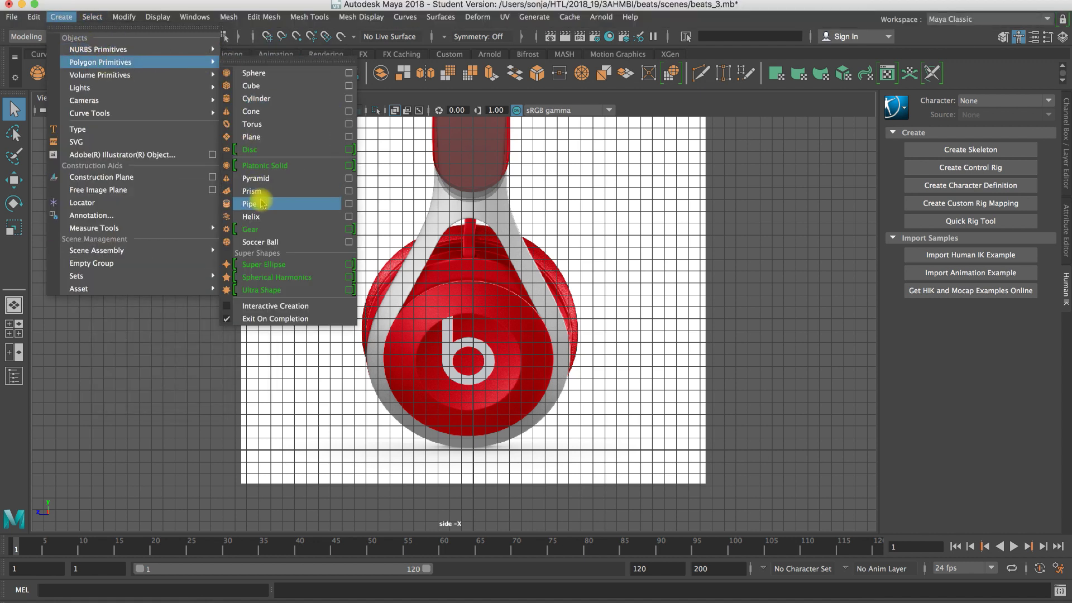
click(261, 204)
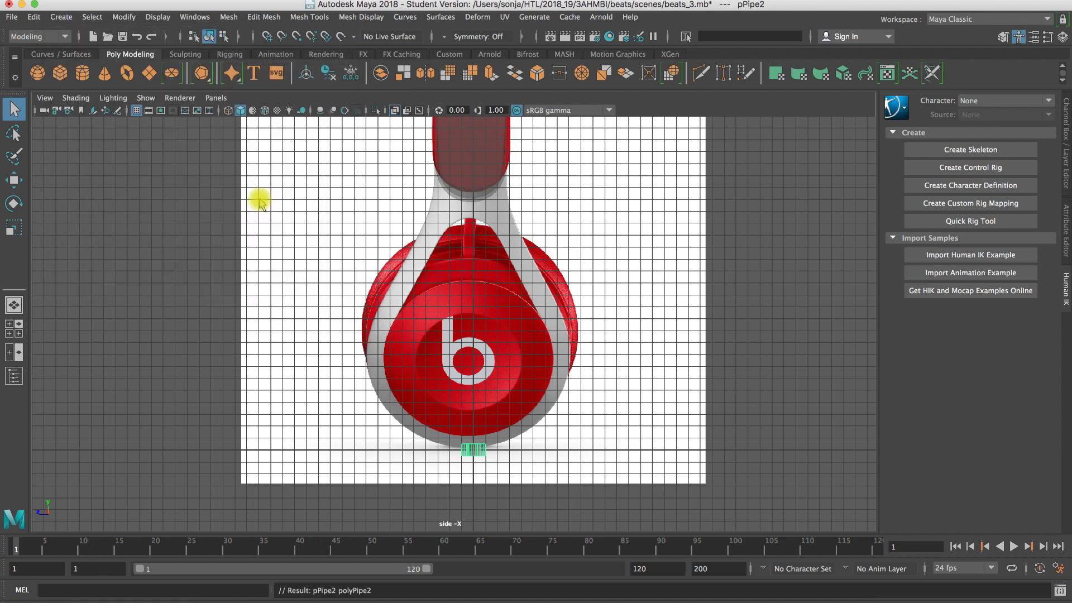
key(space)
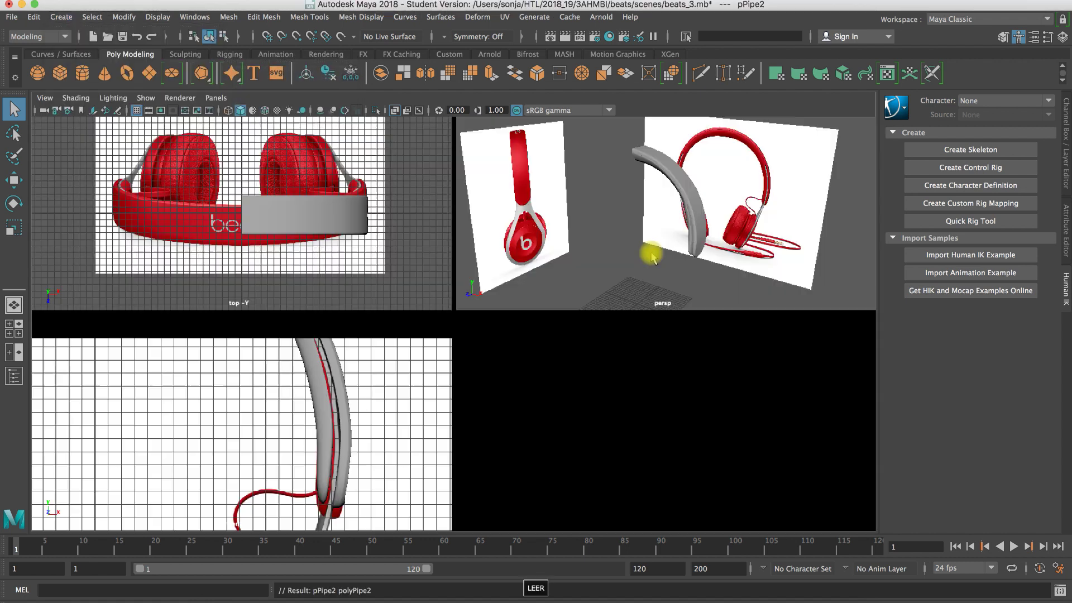
key(space)
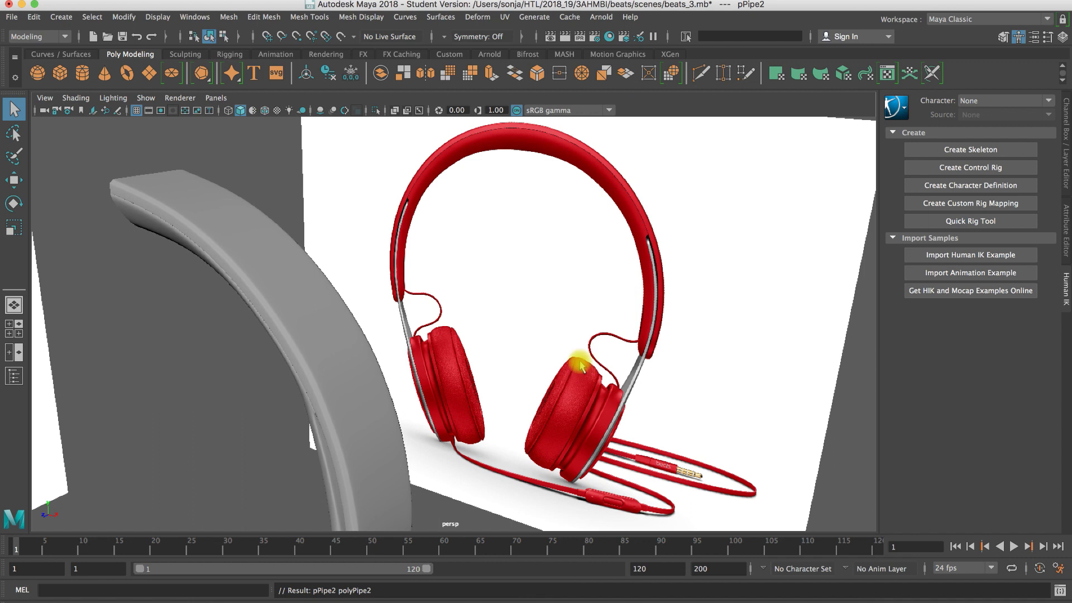
alt+right_drag(610, 371, 570, 330)
alt+drag(569, 331, 366, 496)
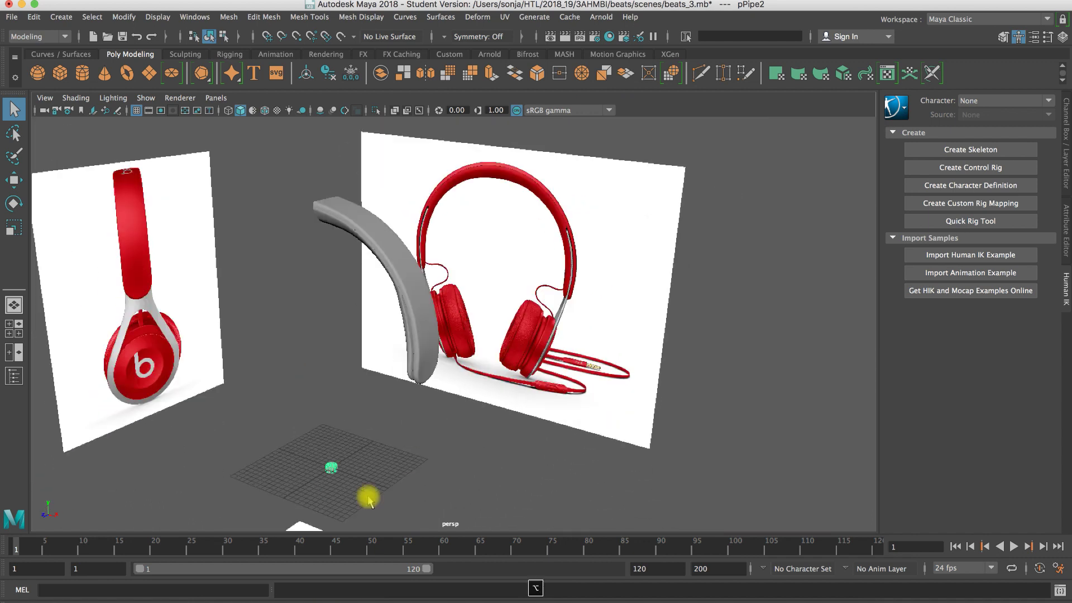
- Raise the pipe to Translate Y 11.403 and rotate it to Rotate Z -90
key(w)
drag(332, 422, 362, 453)
key(e)
key(F4)
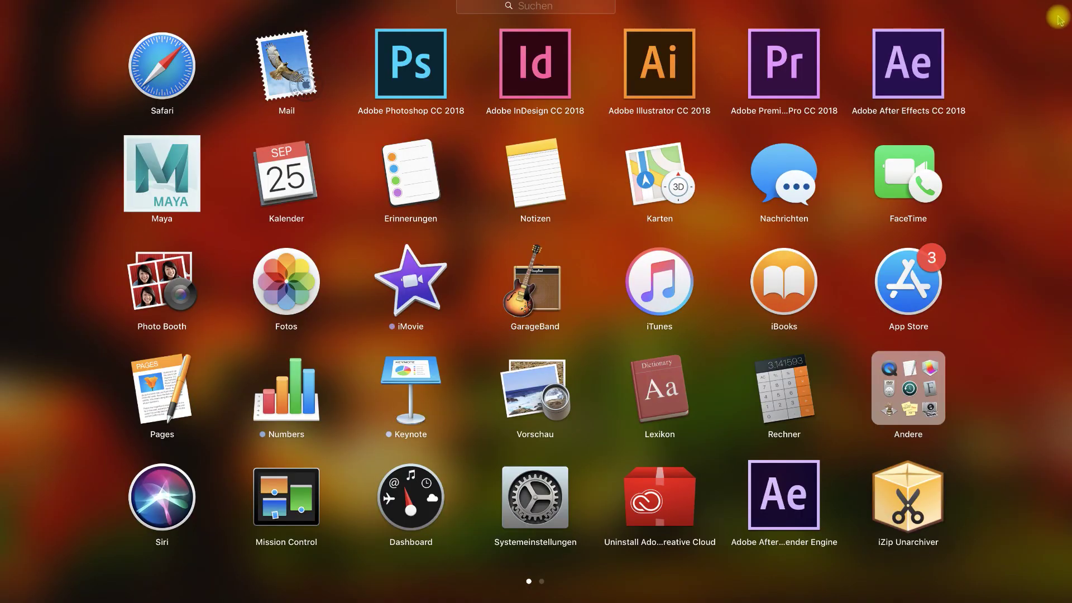
click(498, 602)
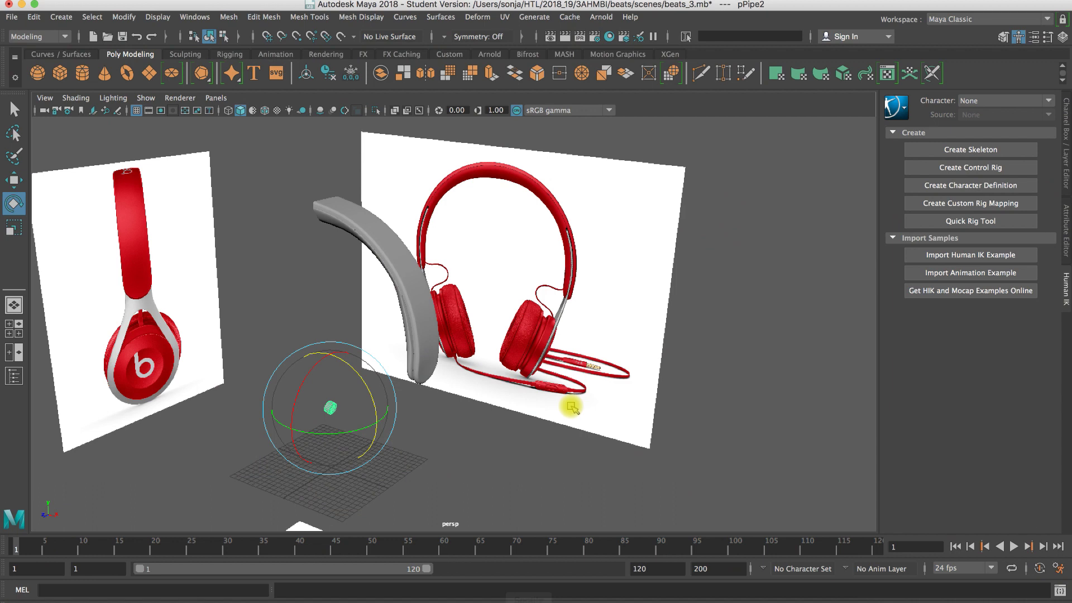
click(1061, 37)
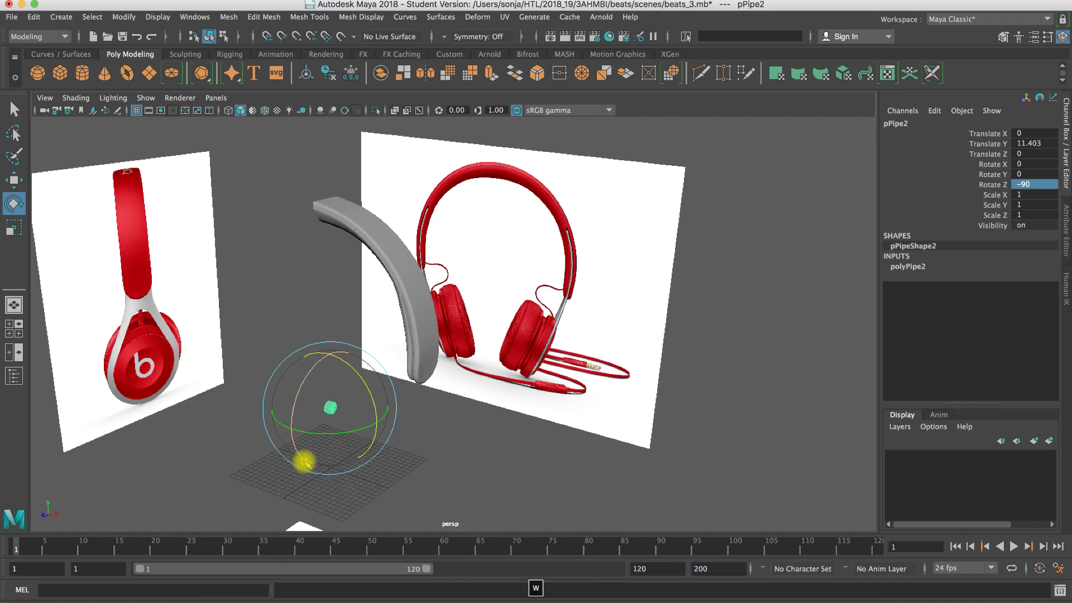
- Scale the pipe up uniformly and thin its polyPipe2 wall Thickness
key(w)
key(r)
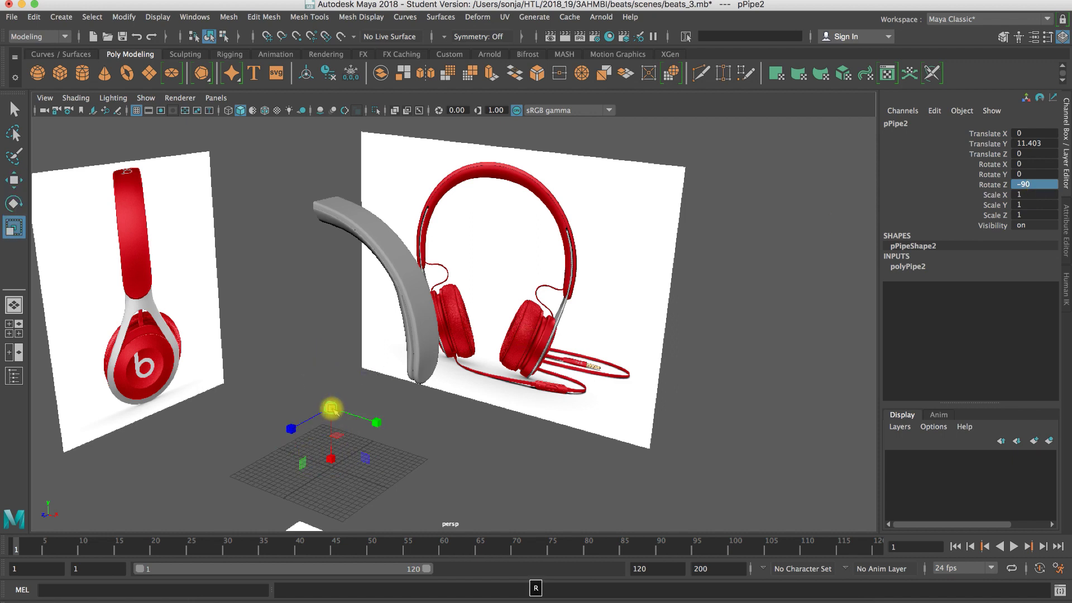
drag(332, 409, 424, 405)
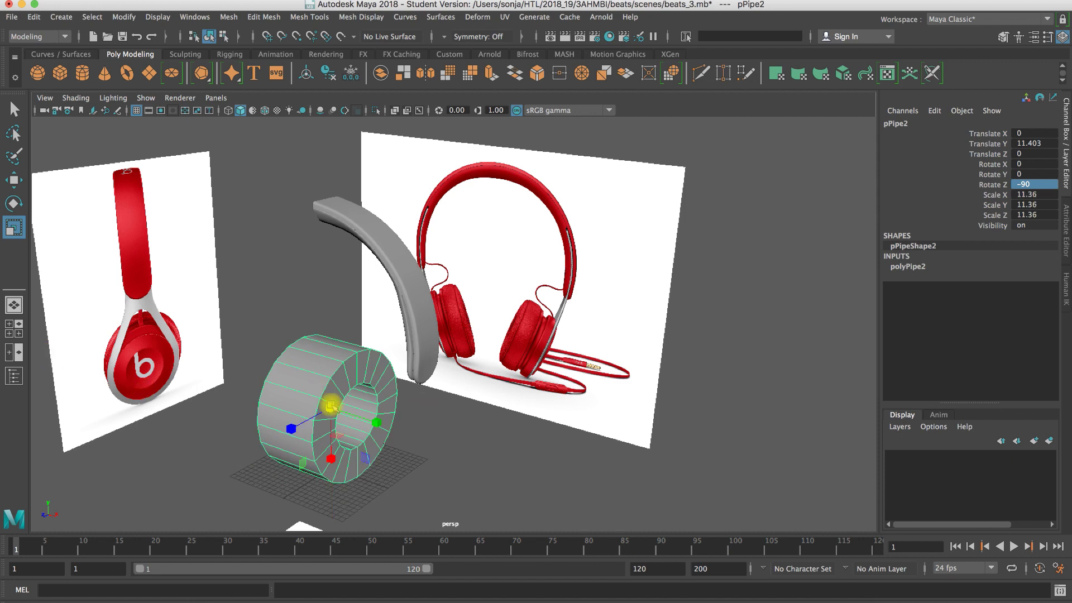
key(space)
key(space)
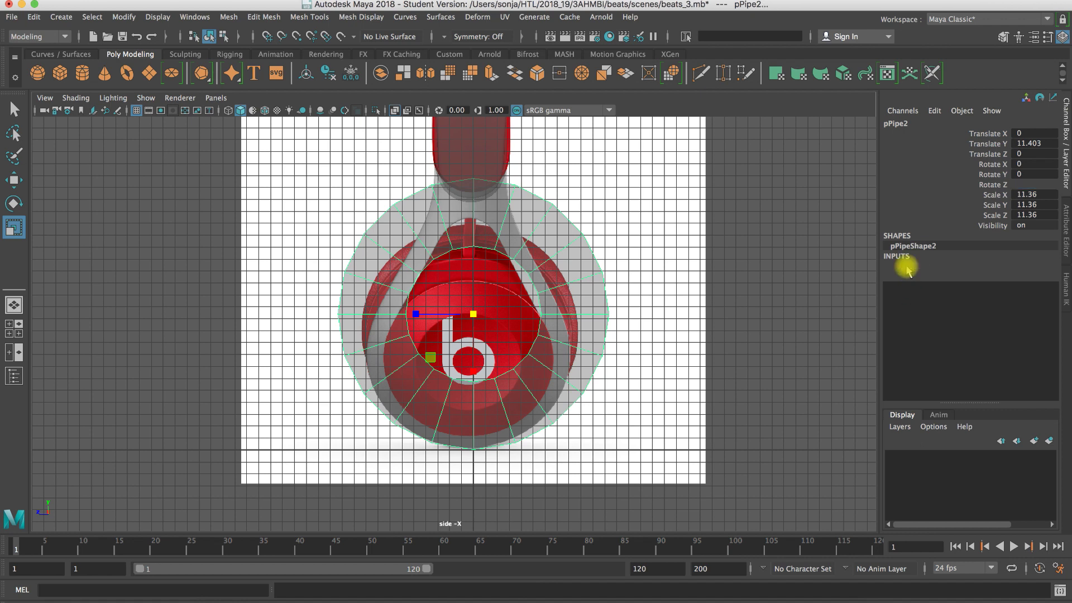
click(909, 266)
click(1033, 296)
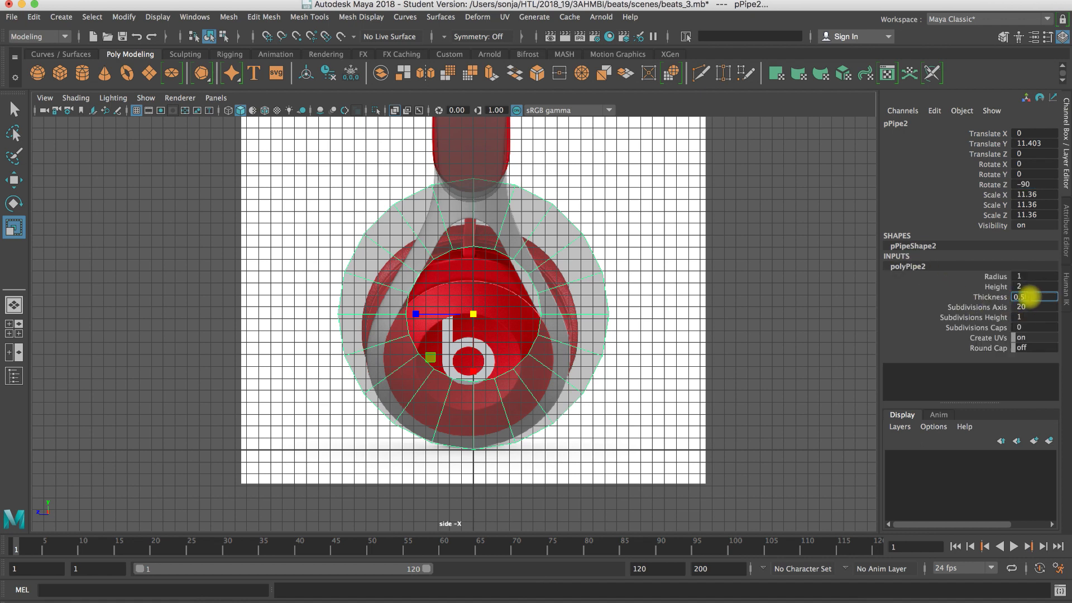
key(Return)
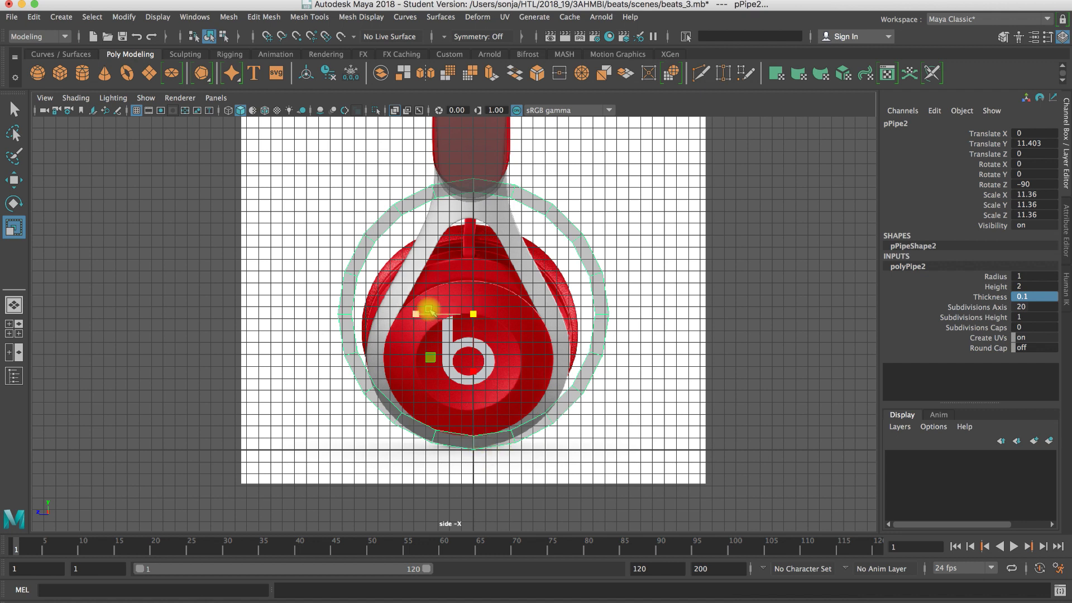
- Shrink the ring to scale 8.58, lower it to Translate Y 8.784, and set Thickness 0.12
drag(473, 313, 422, 316)
key(w)
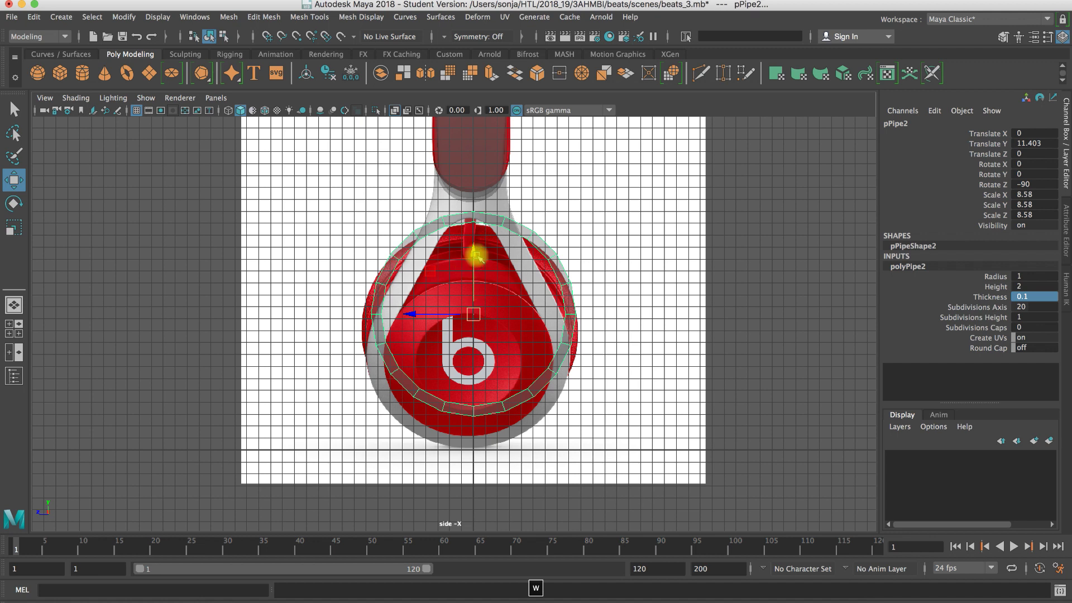
drag(475, 254, 470, 285)
click(1030, 297)
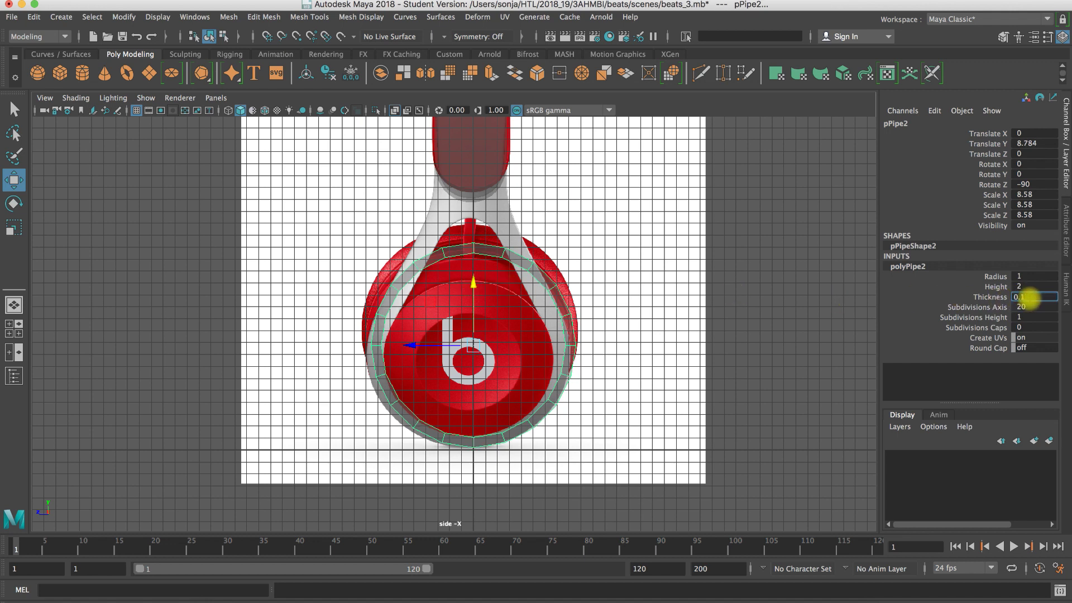
text(0.2)
key(Return)
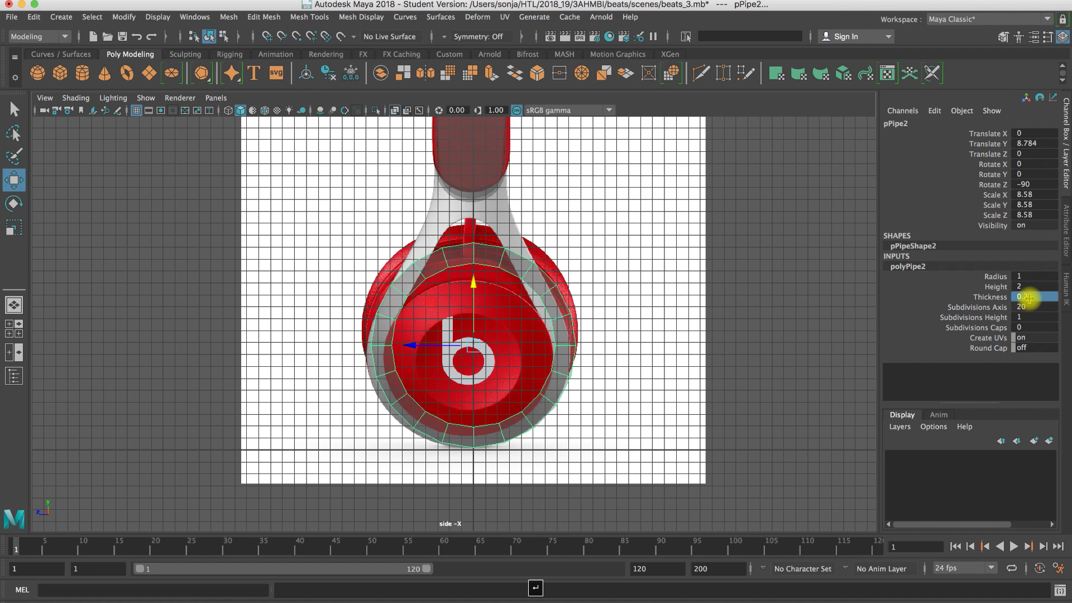
click(1035, 297)
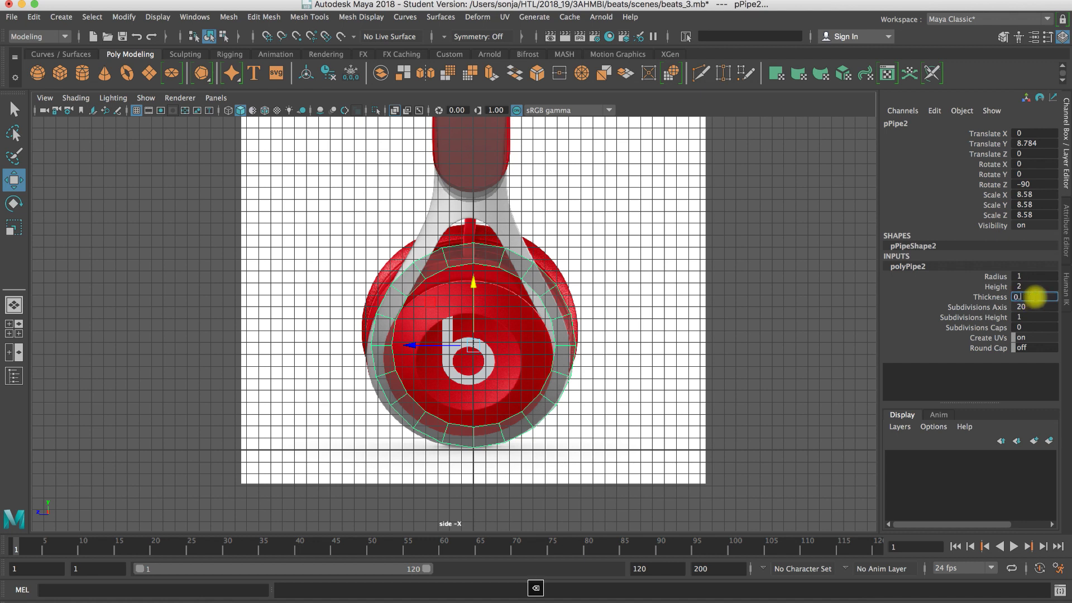
key(Return)
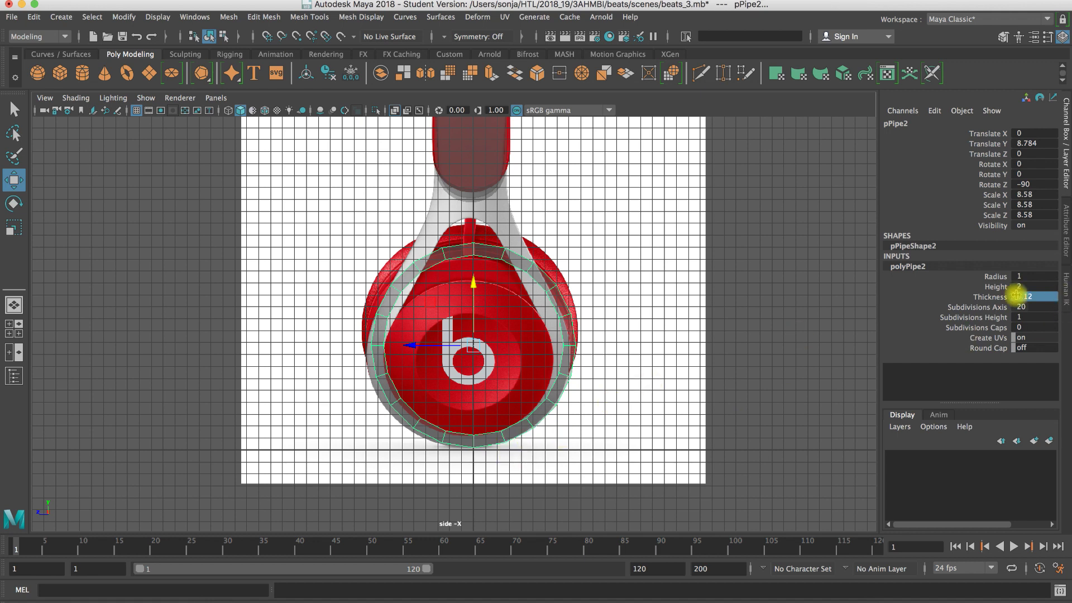
- Try pipe wall thicknesses 0.15 and 0.2, settling on 0.18
drag(1016, 295, 1034, 296)
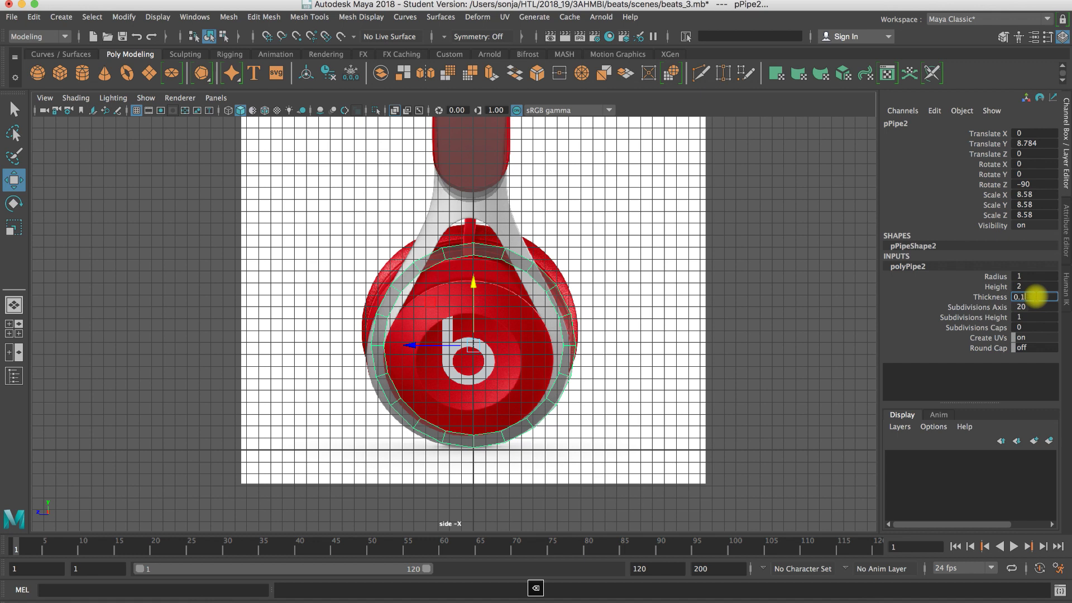
text(5)
key(Return)
double_click(1039, 297)
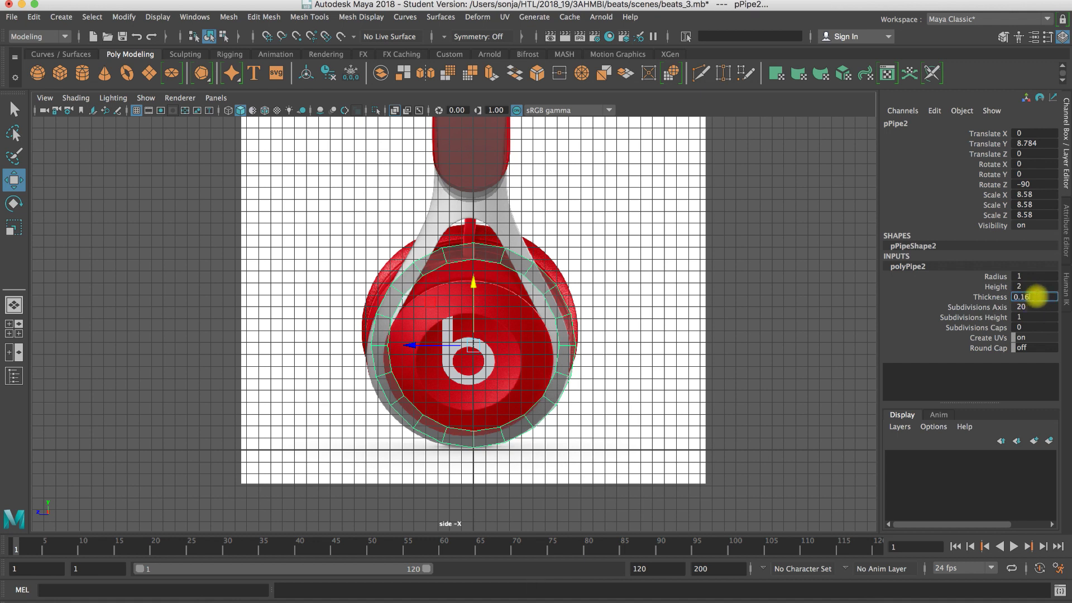
key(Return)
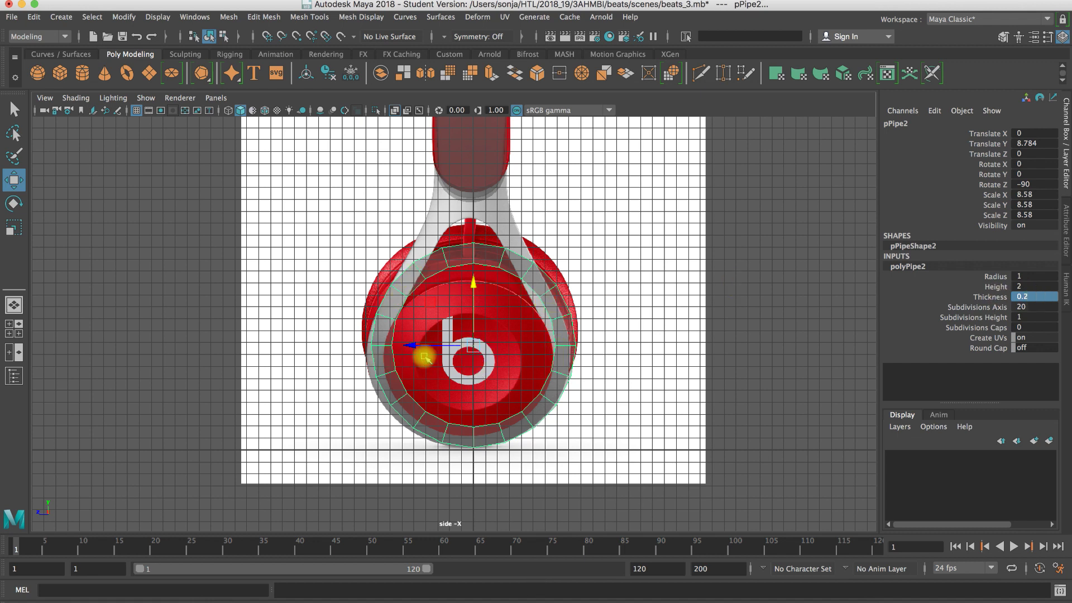
double_click(1033, 297)
text(0.15)
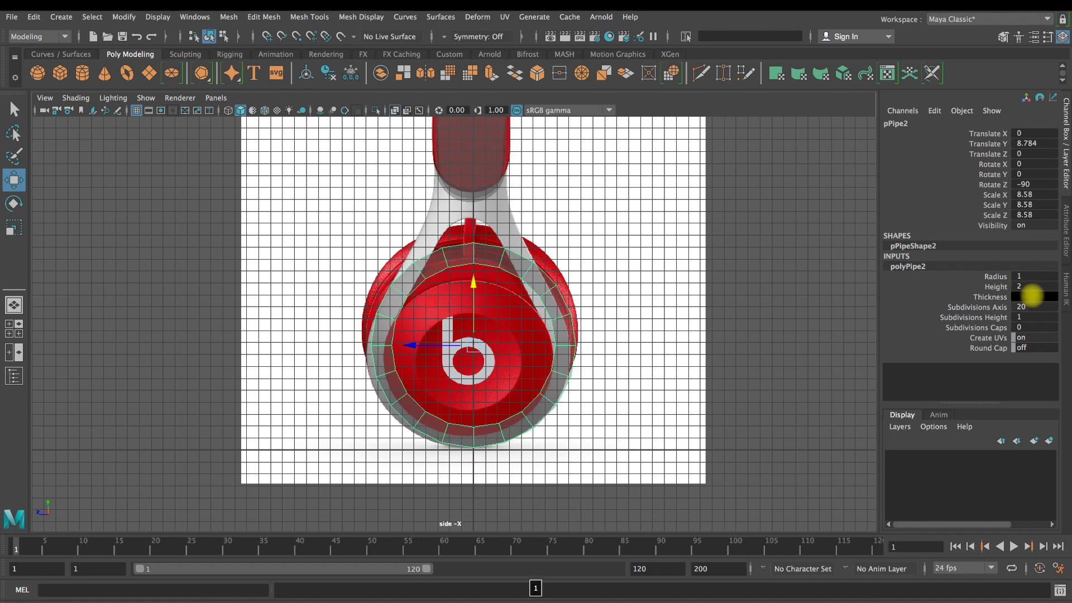
key(Return)
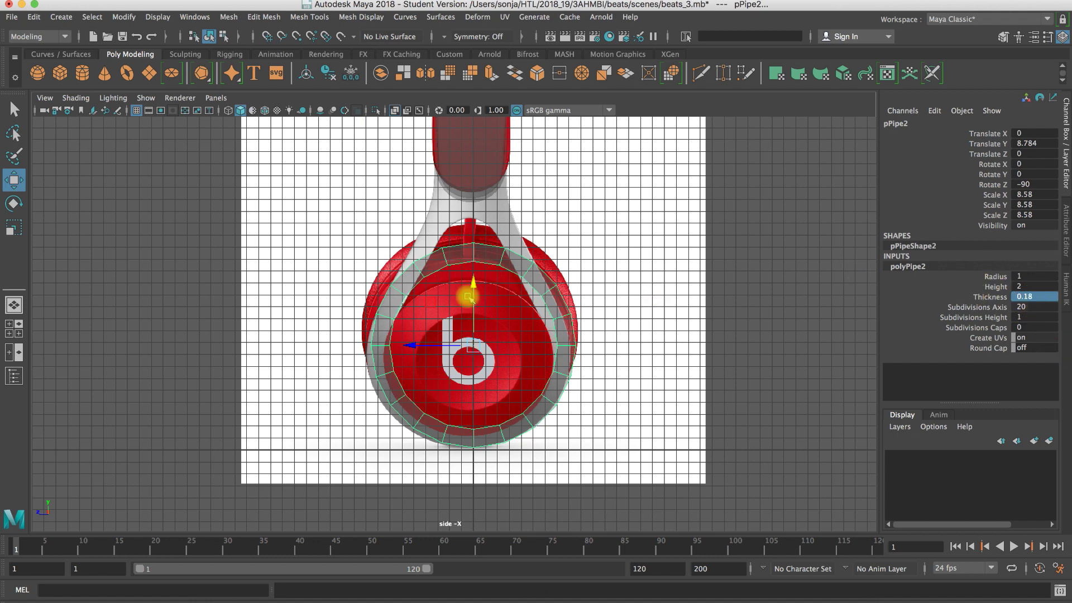
- Lower the ring slightly to Translate Y 8.677 and reframe the side view on the ear cup
drag(473, 287, 474, 288)
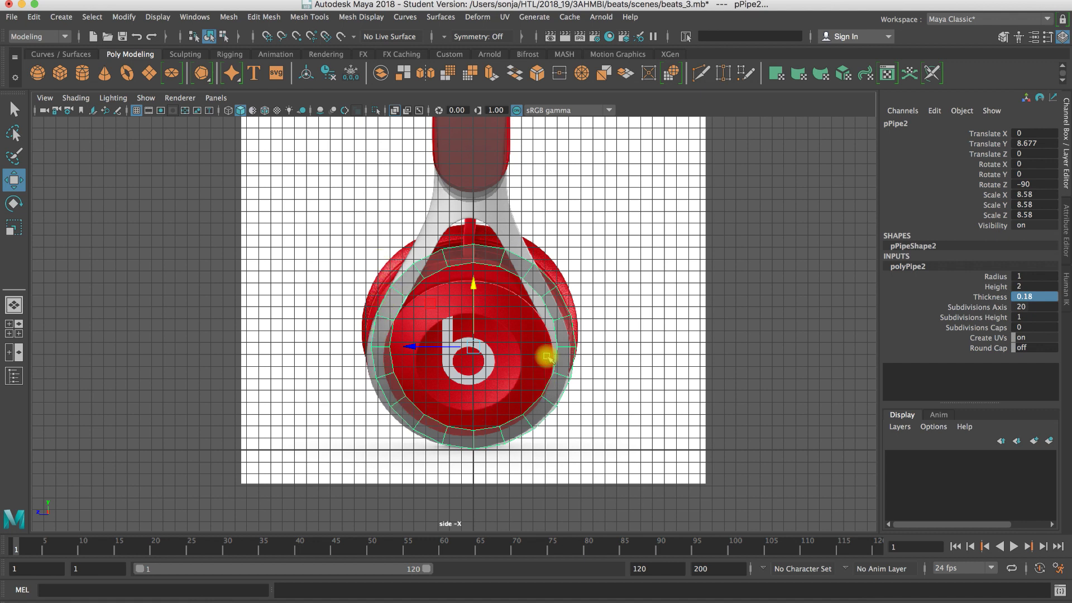
scroll(450, 341, up, 1)
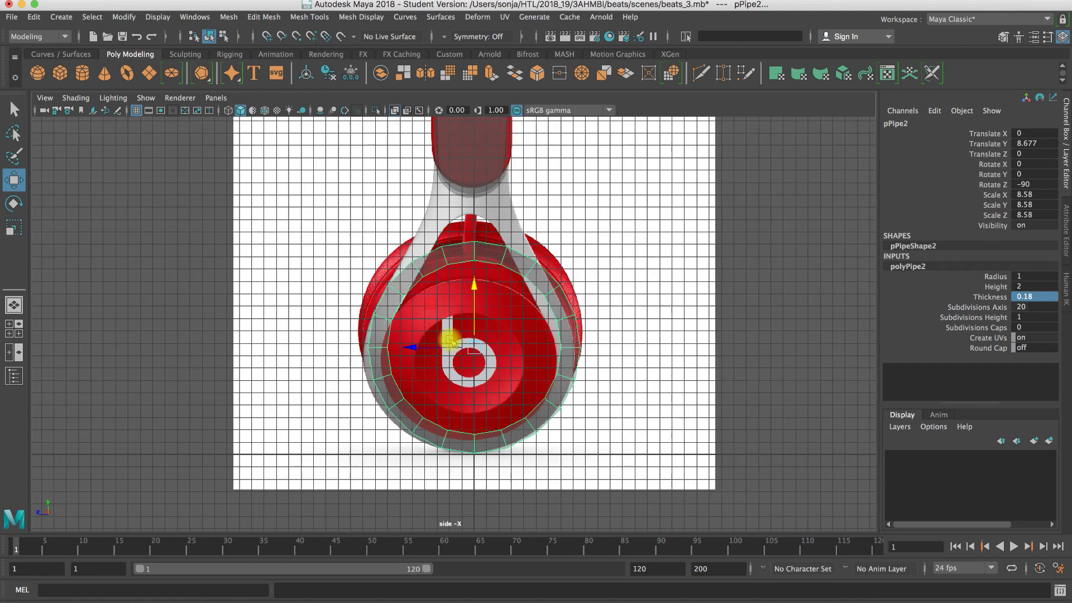
mouse_move(560, 340)
alt+mouse_down()
mouse_move(471, 350)
mouse_move(560, 311)
mouse_move(564, 351)
mouse_move(556, 347)
alt+mouse_up()
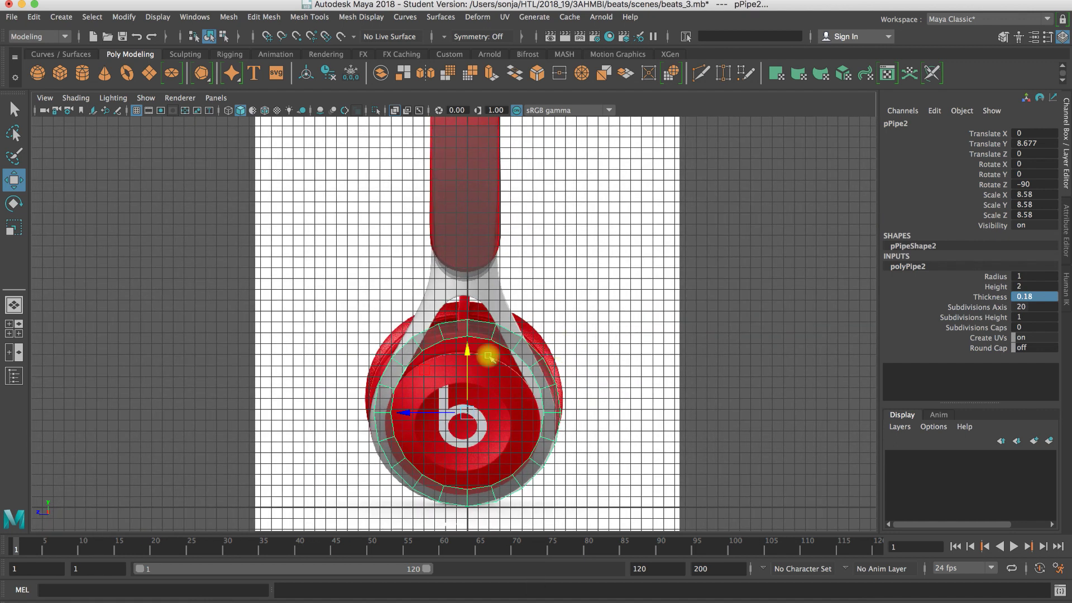
- In vertex mode, lift the pipe's top vertices up toward the headband
right_click(441, 338)
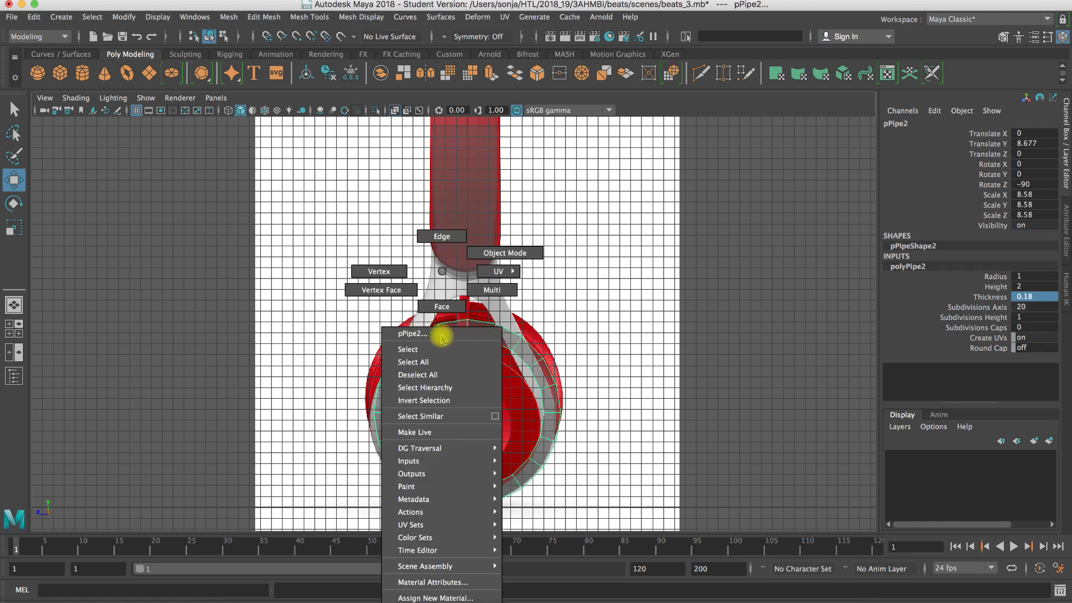
click(426, 341)
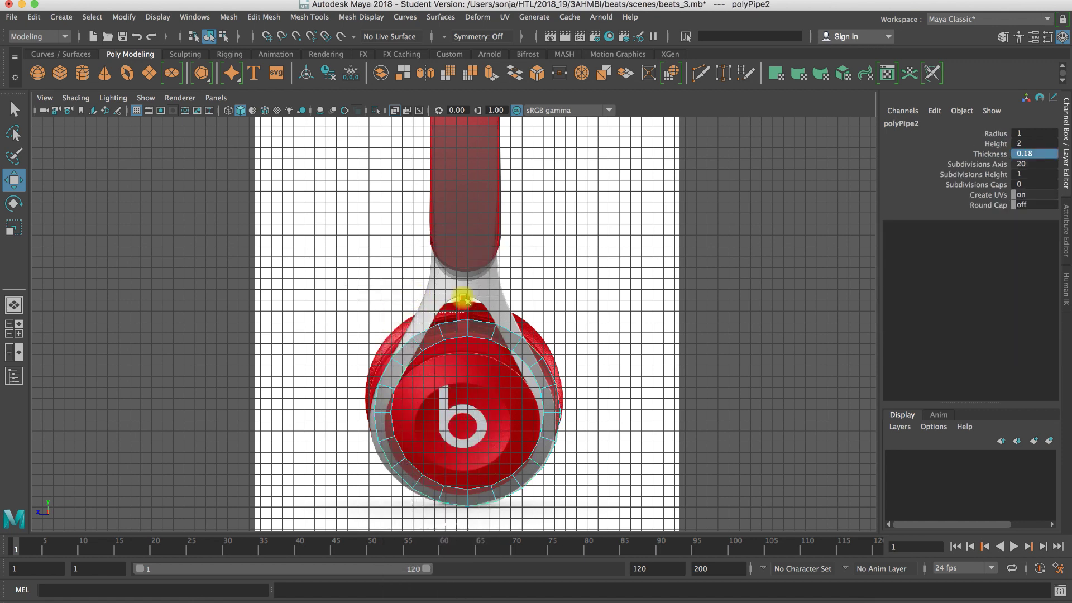
click(450, 307)
click(449, 327)
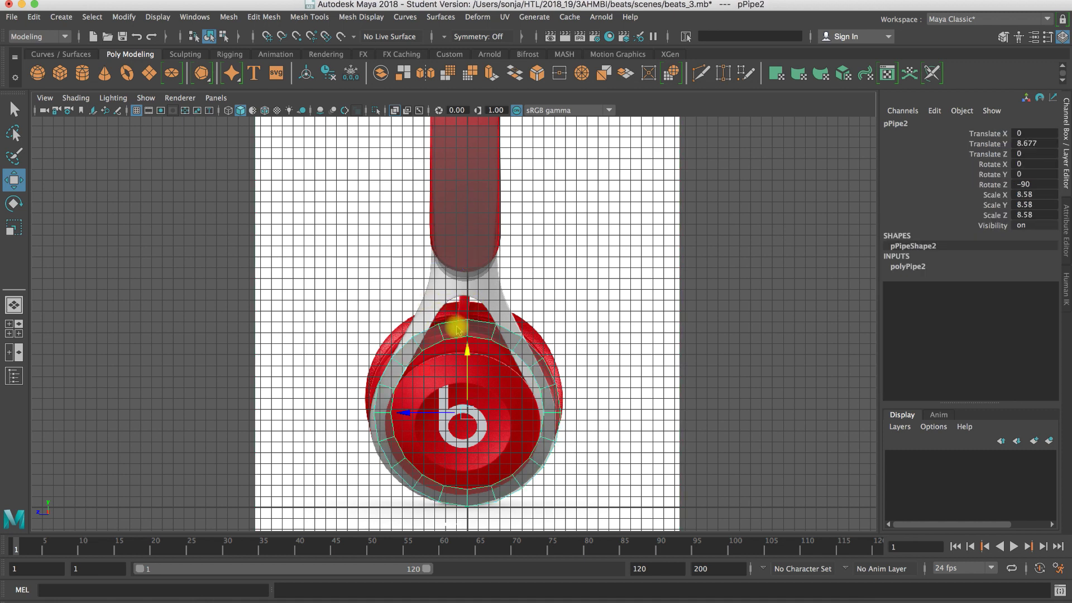
right_drag(456, 271, 412, 275)
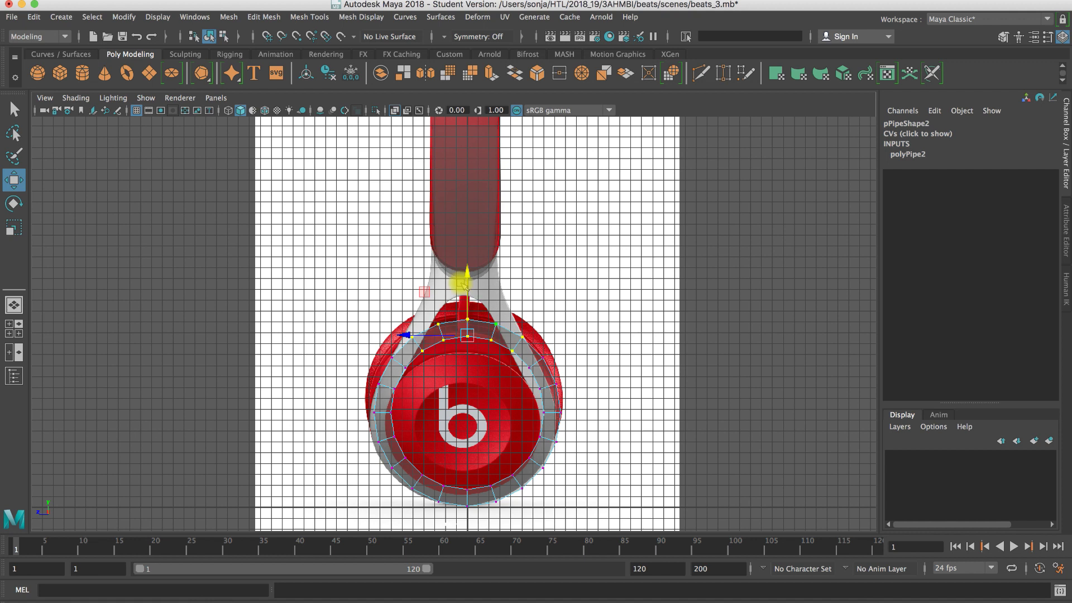
drag(464, 284, 467, 265)
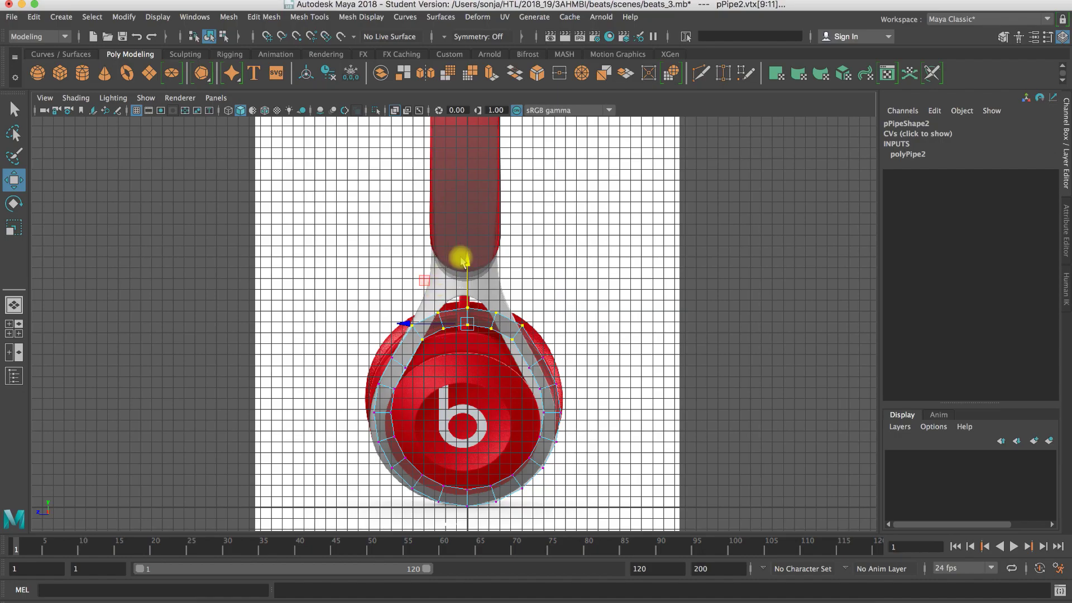
drag(458, 256, 464, 228)
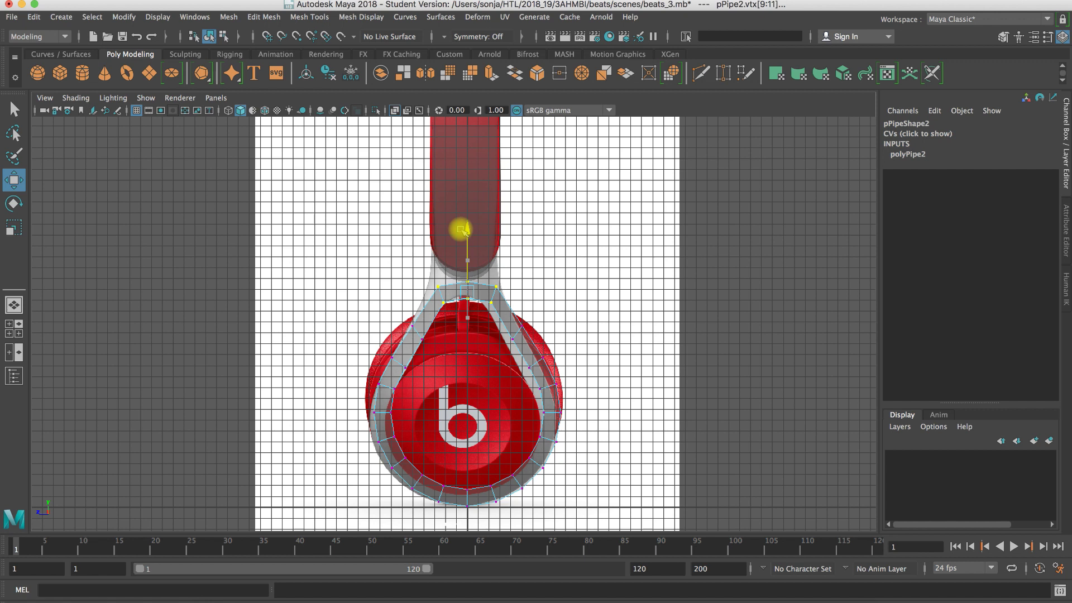
drag(464, 229, 463, 229)
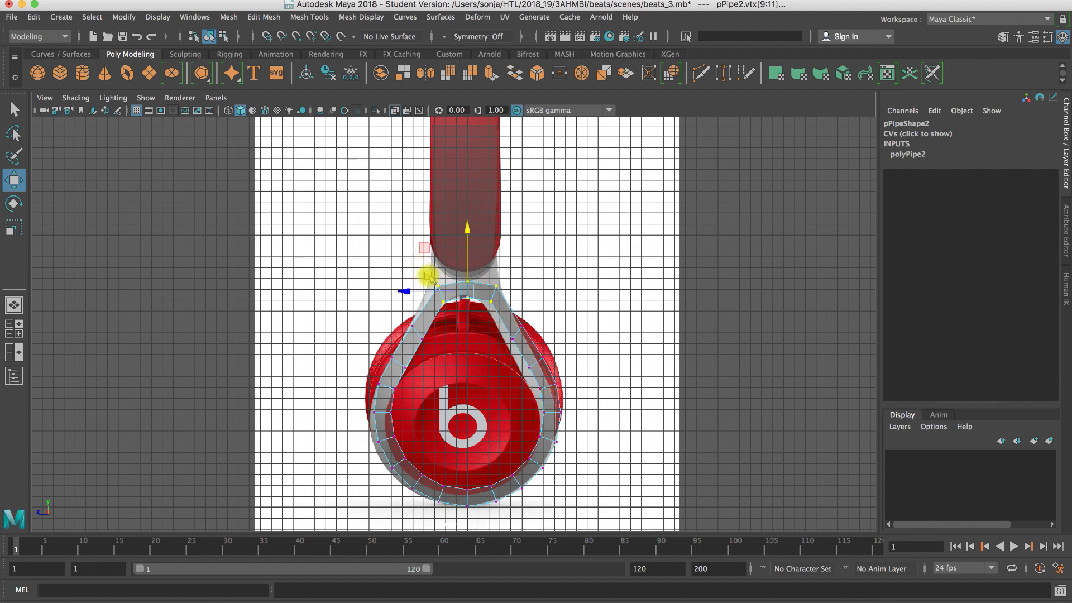
- Select the vertices left and right of the peak and raise them toward the headband
click(440, 289)
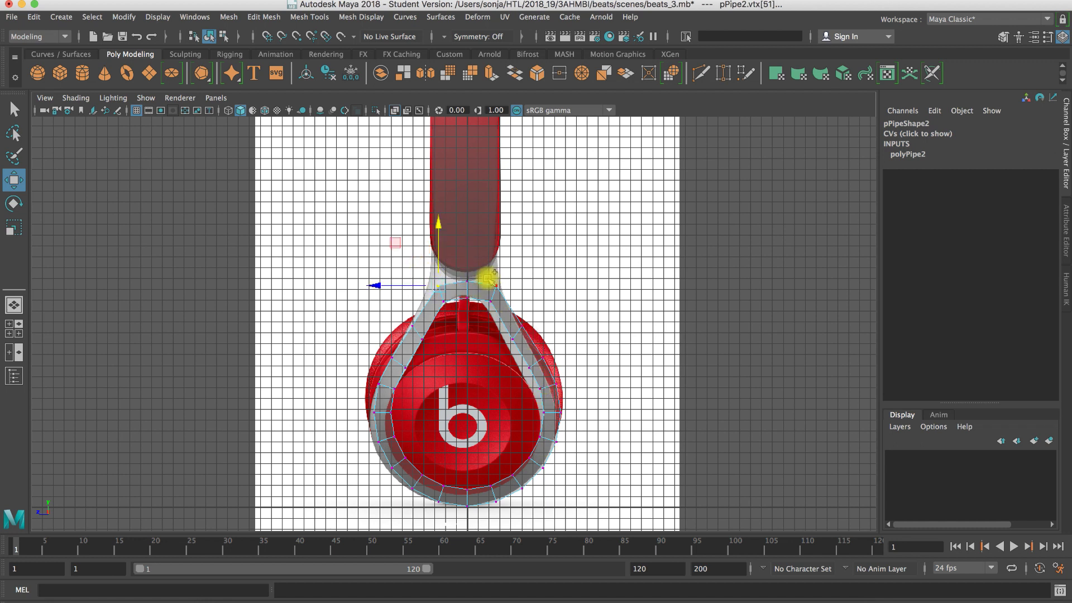
shift+click(497, 286)
key(r)
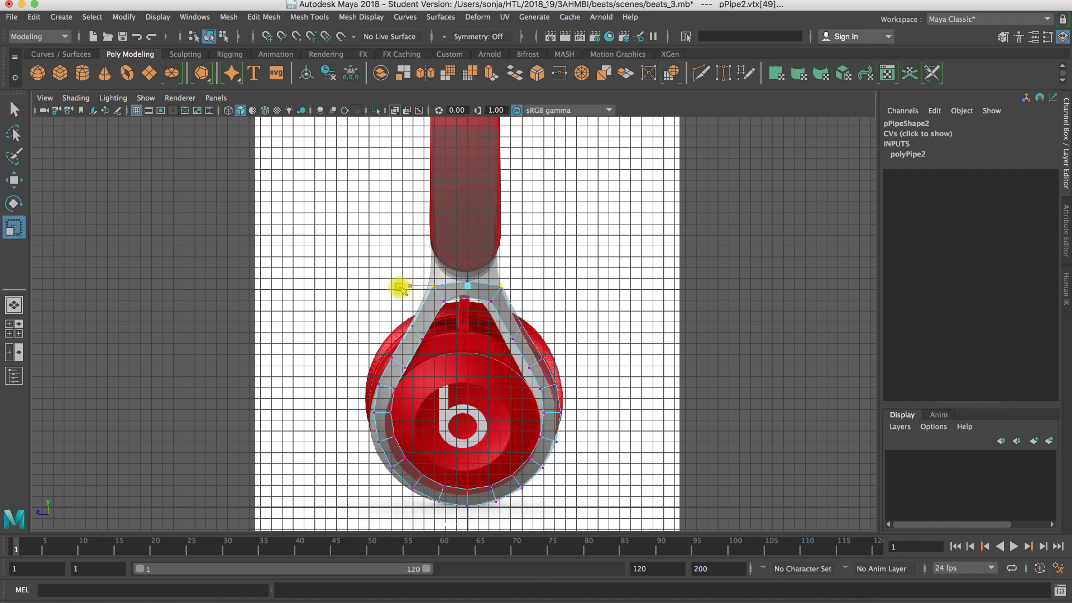
key(w)
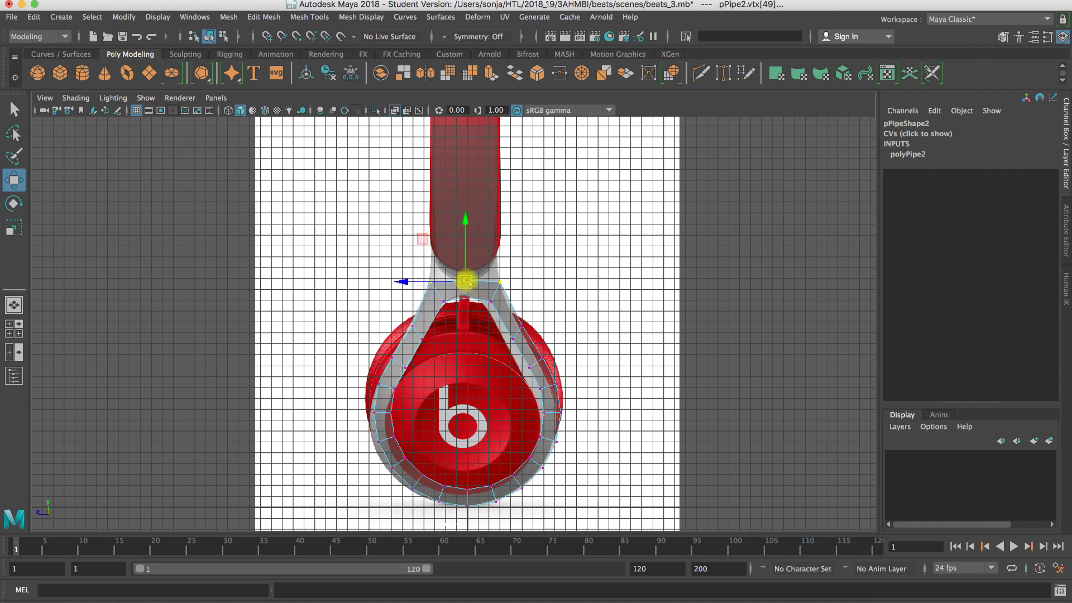
drag(468, 283, 465, 217)
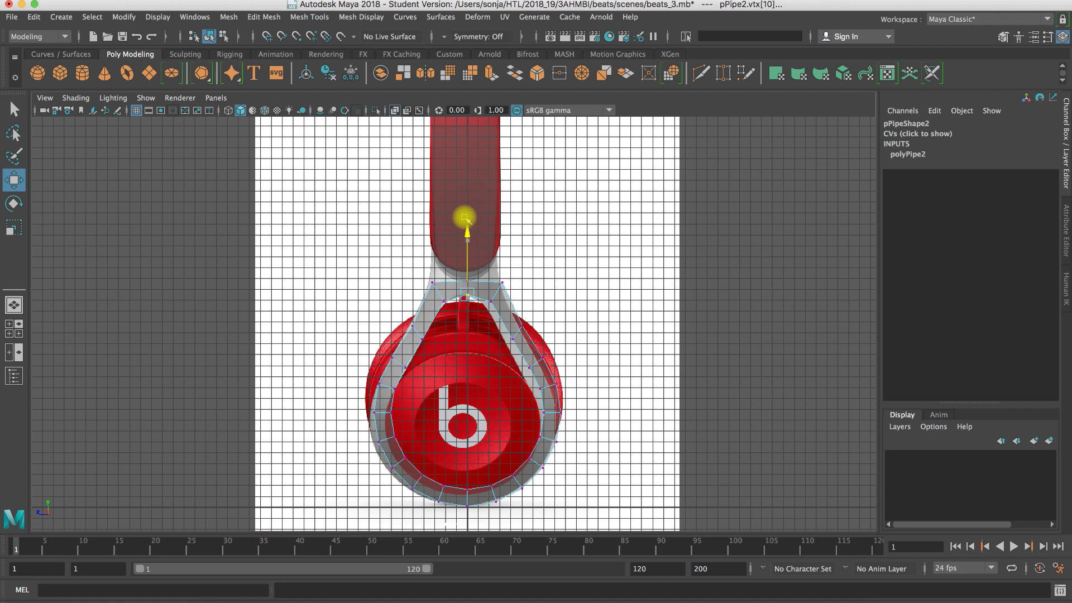
- Squash the pipe into a slim vertical loop at Scale Y 0.415 in perspective
key(space)
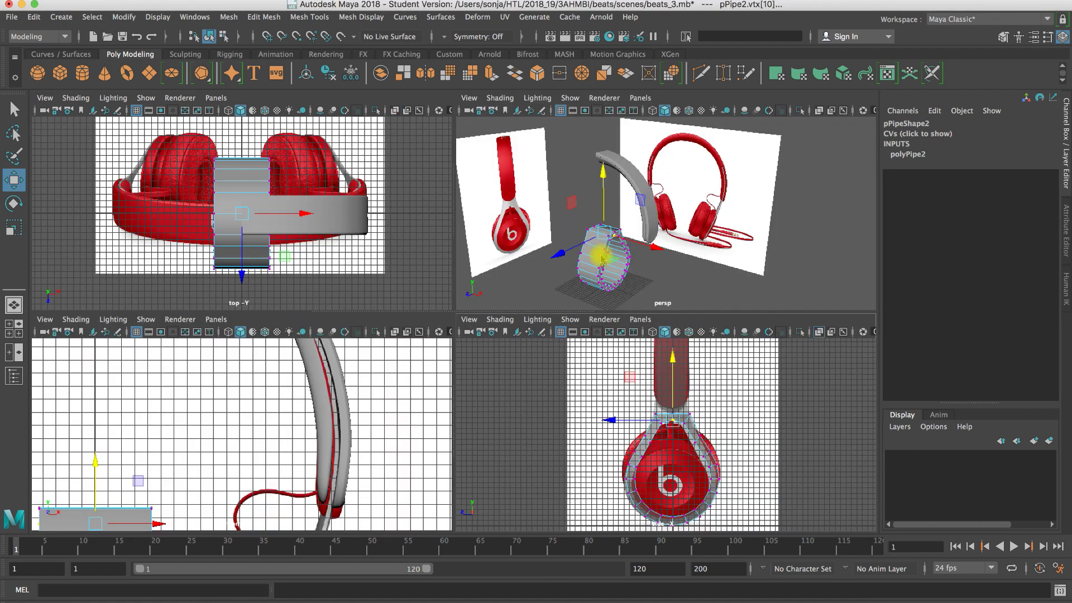
right_click(602, 258)
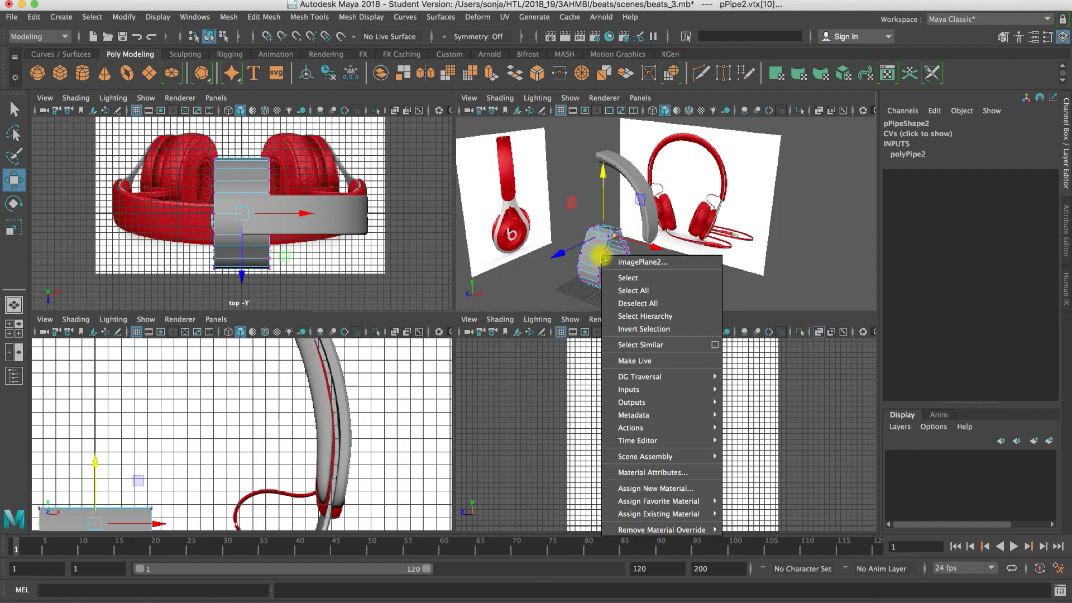
key(space)
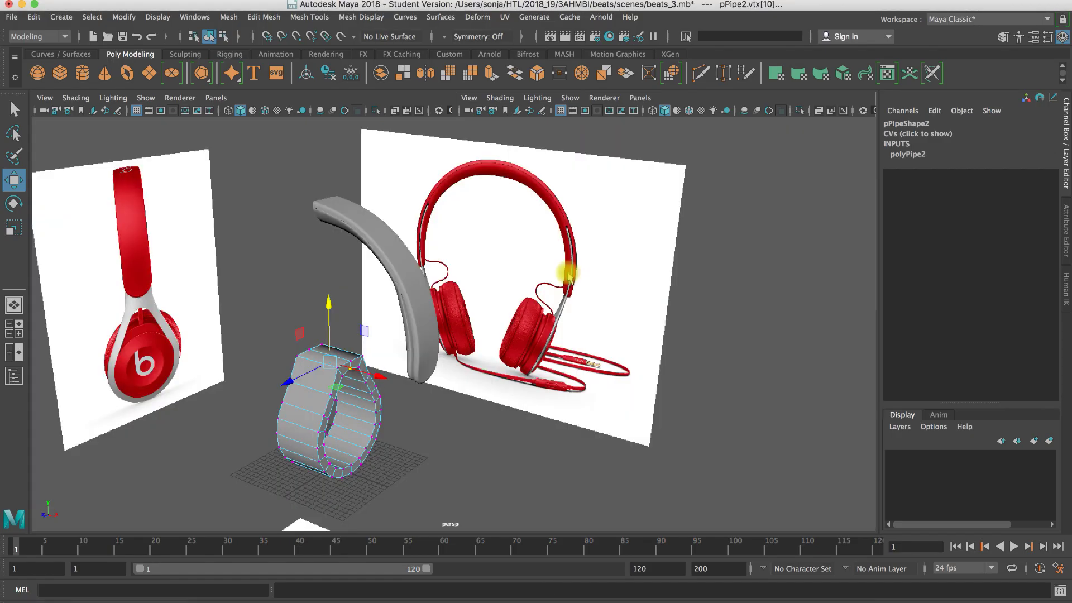
alt+drag(321, 392, 312, 396)
right_drag(311, 397, 362, 403)
alt+drag(362, 403, 326, 428)
key(r)
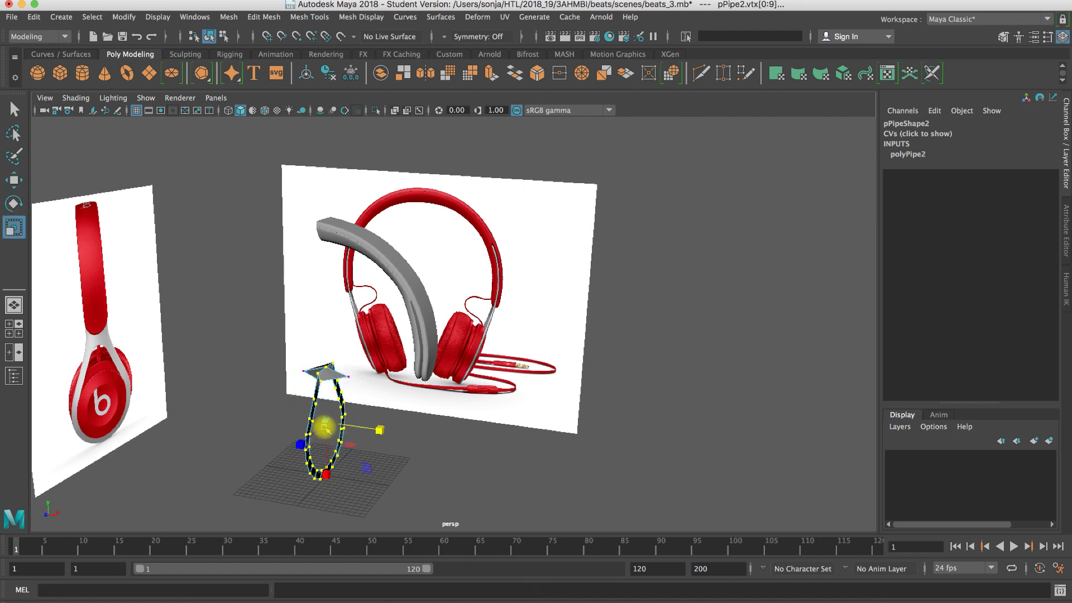
key(super+z)
right_drag(322, 273, 388, 251)
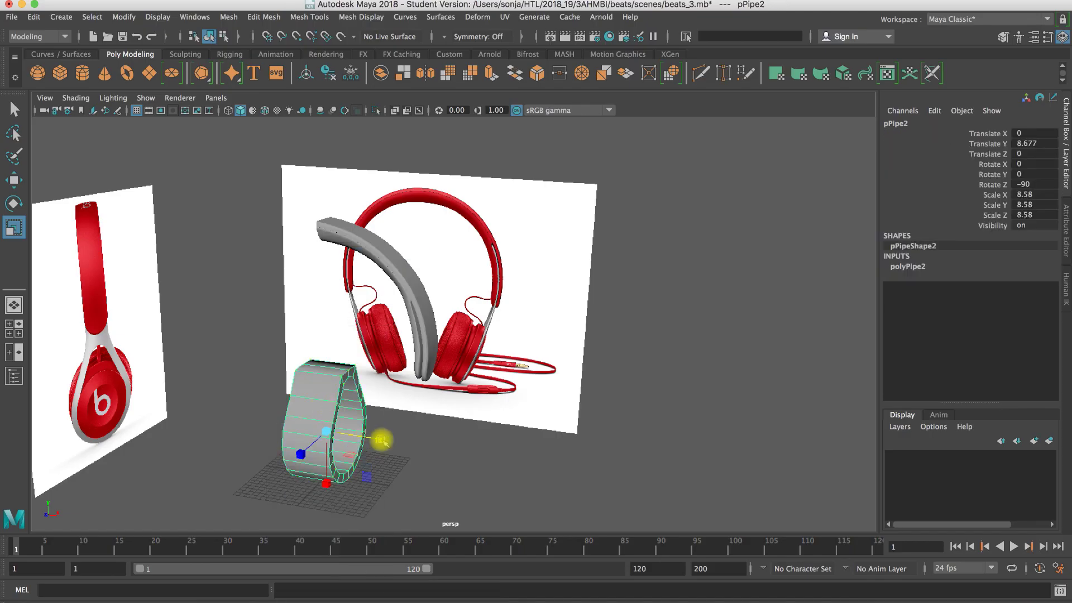
drag(380, 439, 329, 440)
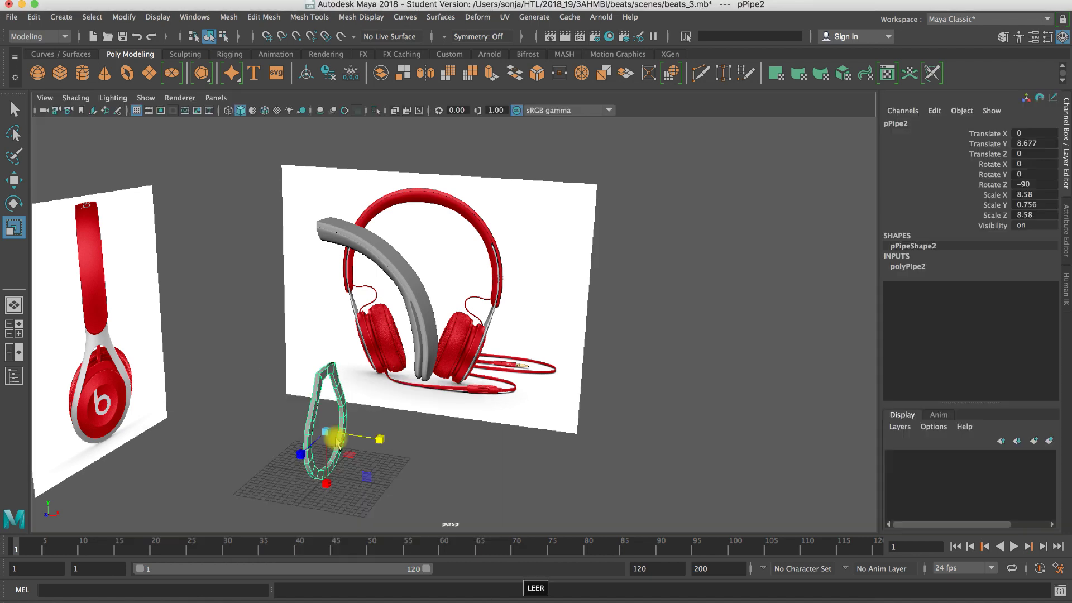
- Shift the pipe sideways in front view and zoom the perspective view onto the pipe-headband junction
key(space)
key(space)
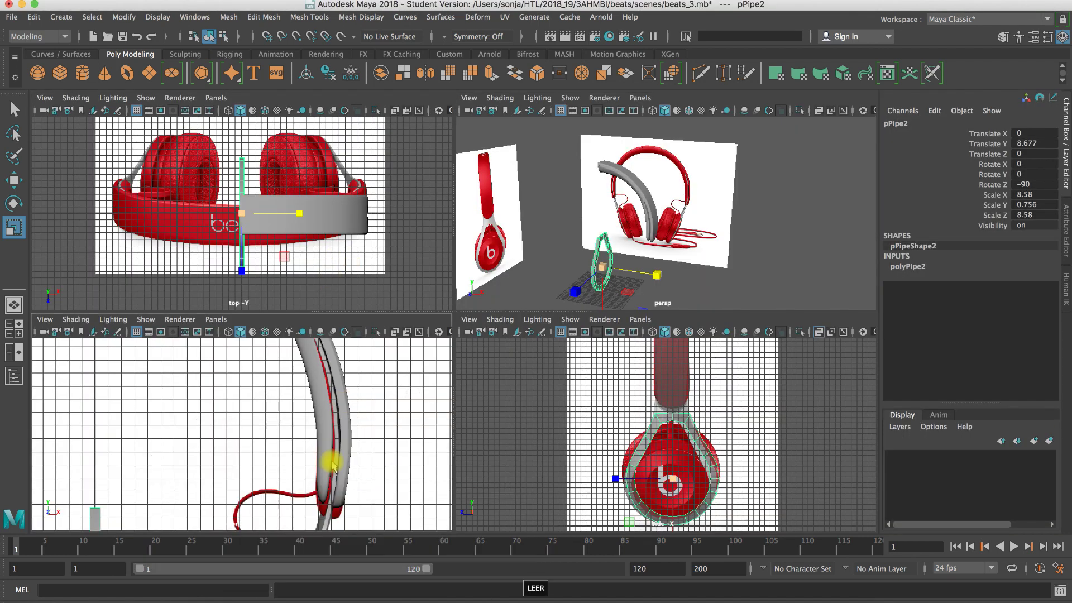
scroll(52, 378, down, 5)
scroll(352, 387, down, 4)
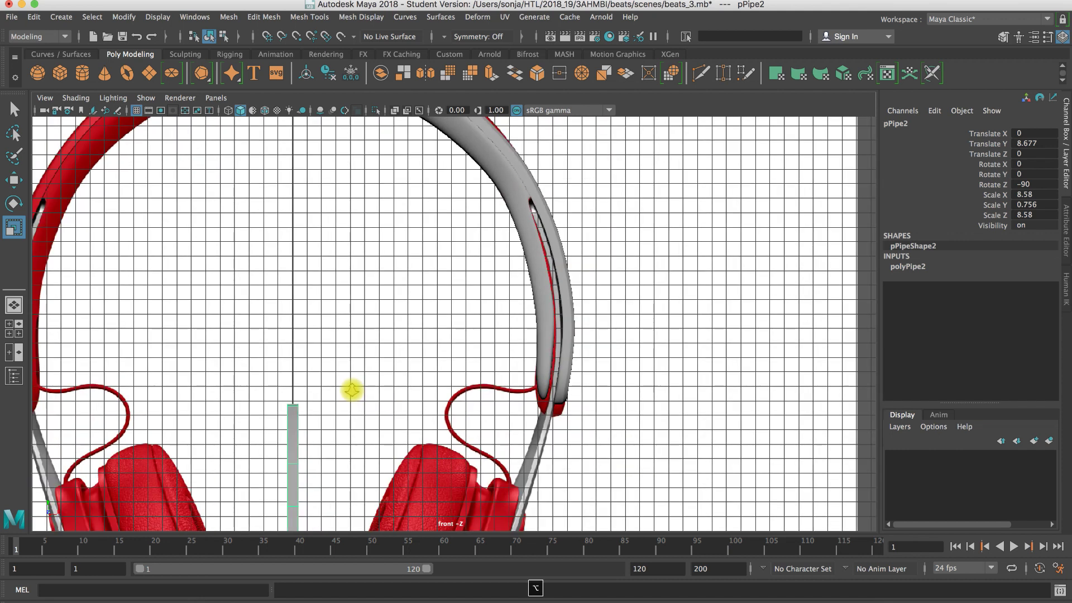
scroll(362, 362, down, 1)
alt+middle_drag(352, 328, 343, 291)
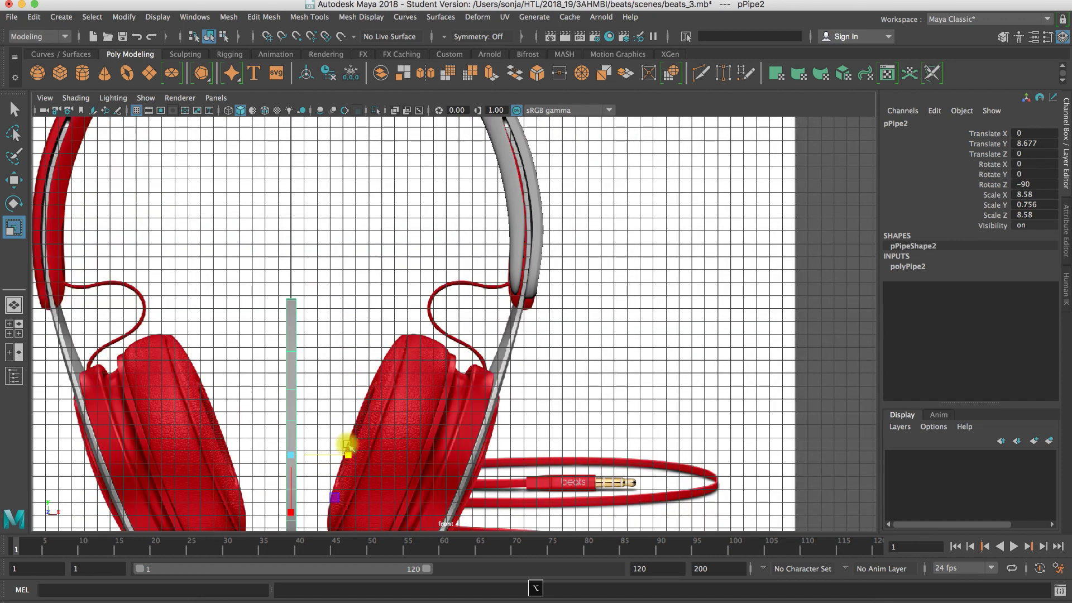
key(w)
drag(346, 454, 571, 448)
key(r)
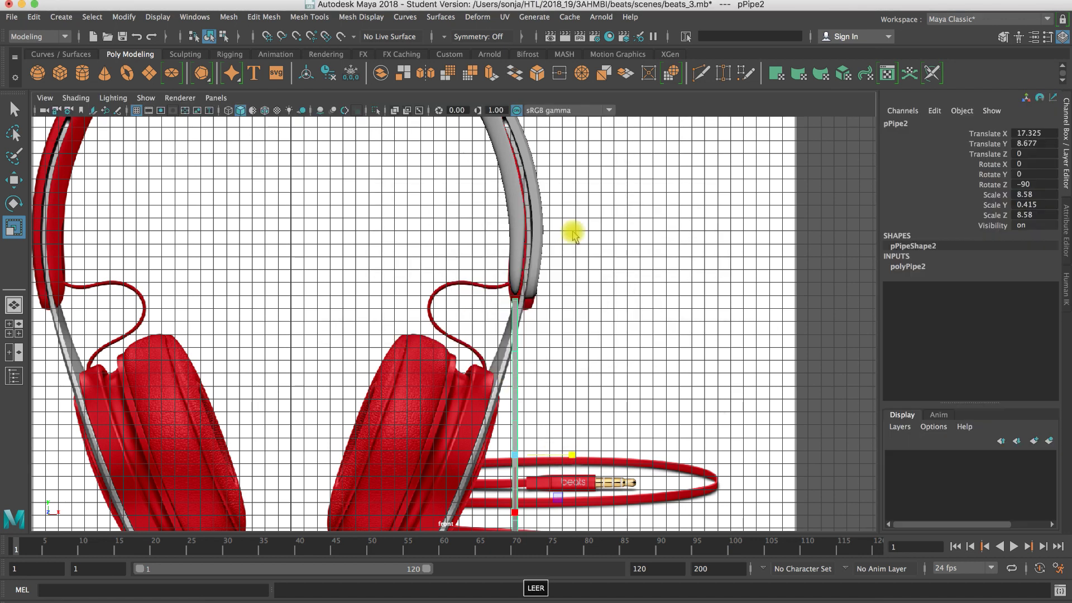
key(space)
key(space)
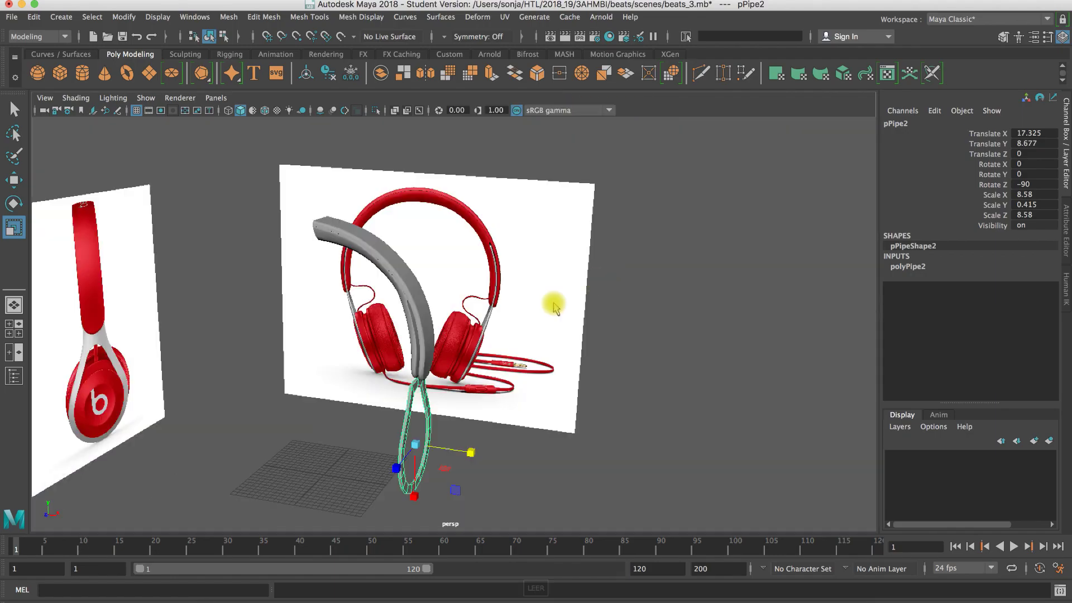
alt+right_drag(556, 305, 498, 391)
alt+middle_drag(494, 290, 414, 345)
- Select the pipe loop's top faces f[50] and f[49] beneath the headband tip
alt+drag(414, 345, 405, 375)
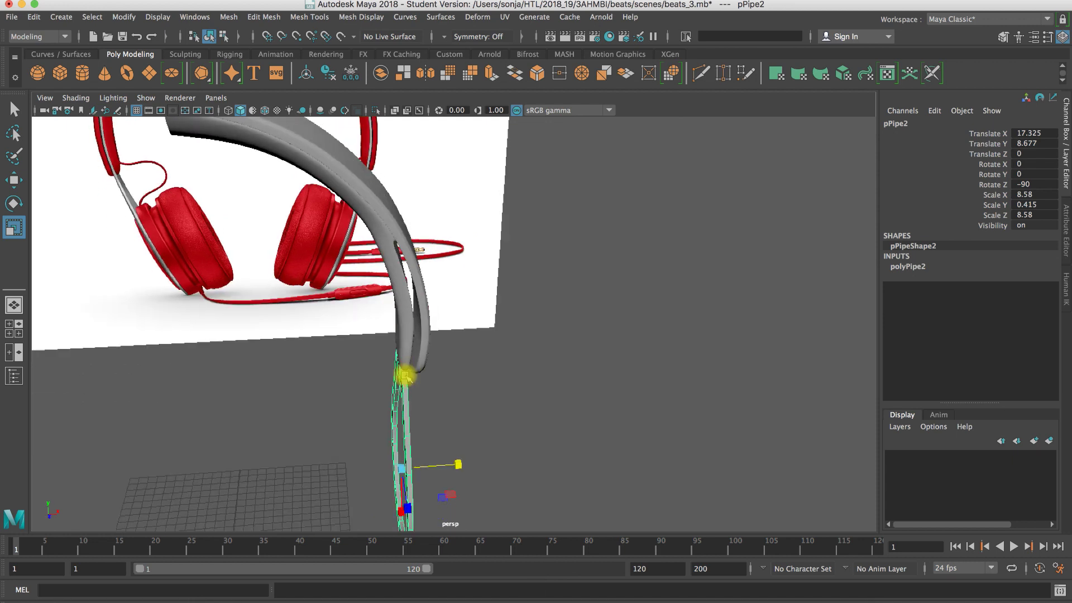
right_drag(405, 375, 407, 379)
alt+drag(421, 382, 455, 387)
click(446, 396)
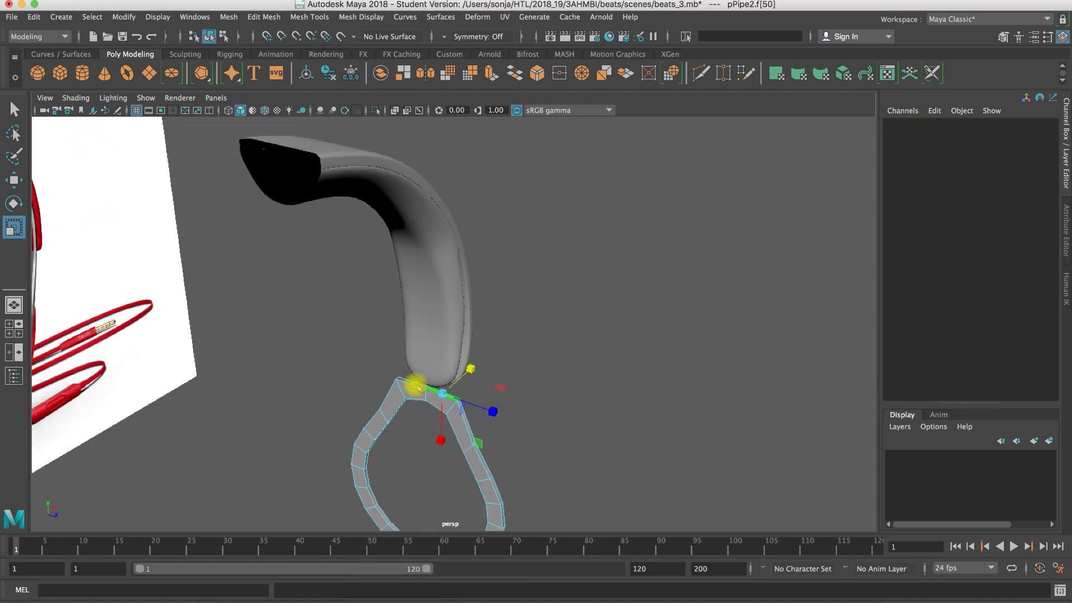
shift+click(413, 387)
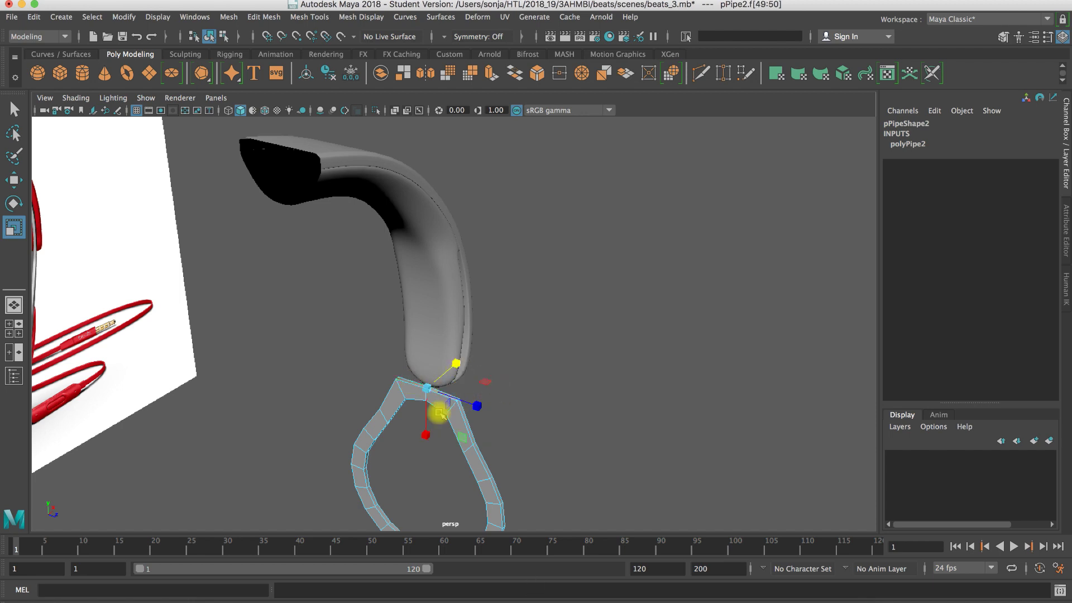
drag(424, 435, 426, 406)
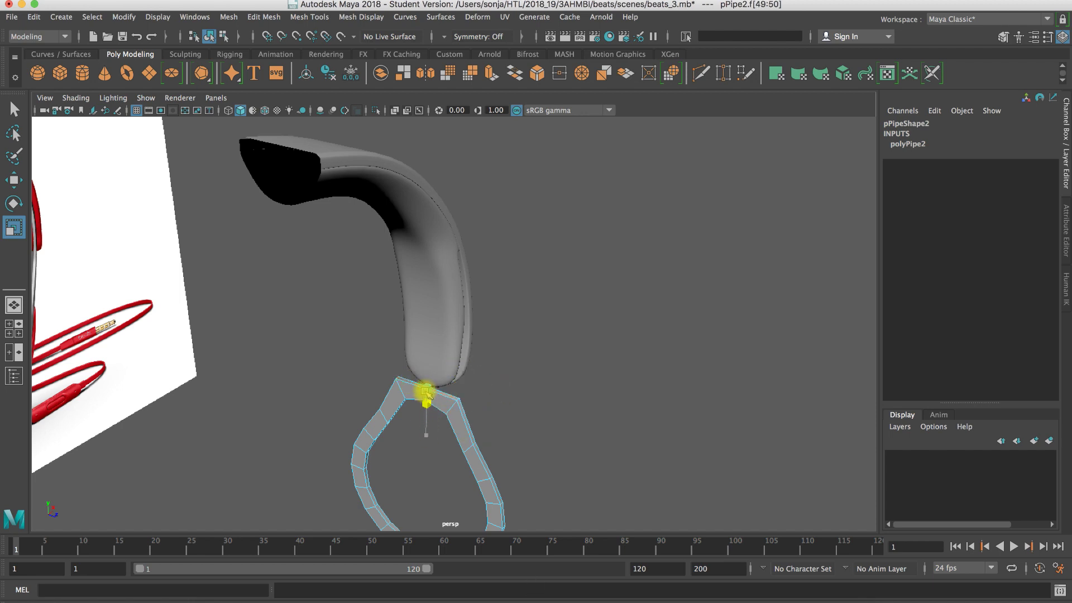
alt+drag(491, 407, 527, 96)
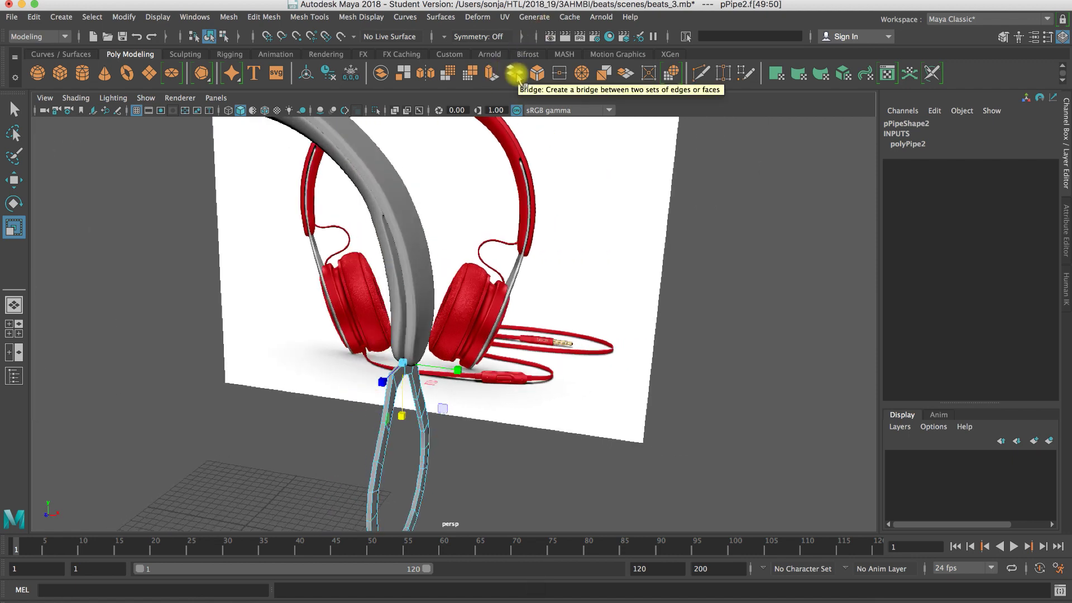
- Extrude the two top faces upward repeatedly, first by 1.471, so the pipe follows the headband
click(489, 74)
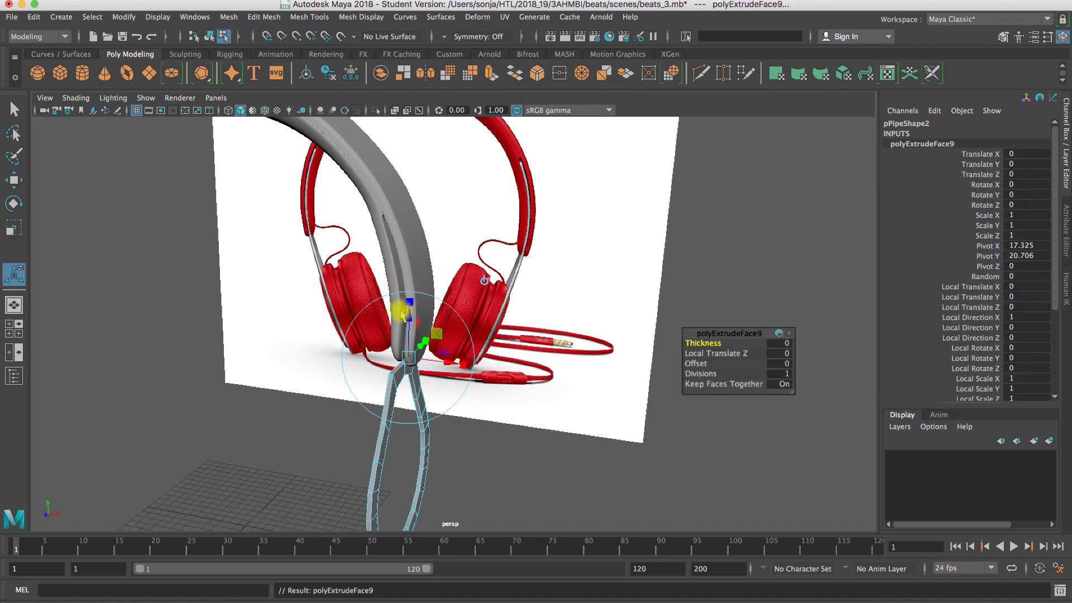
drag(409, 300, 408, 286)
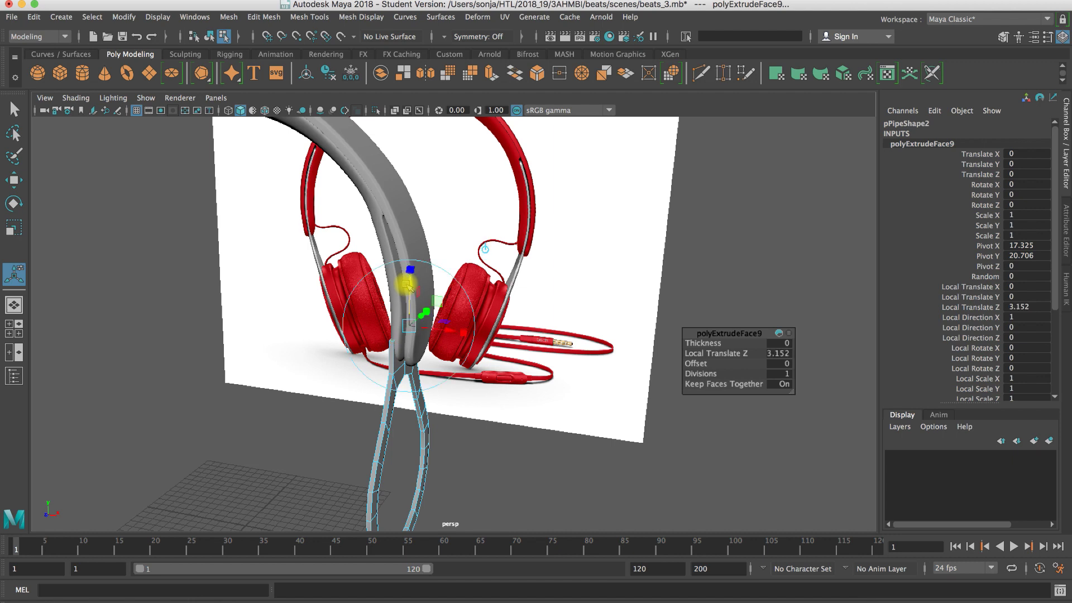
key(g)
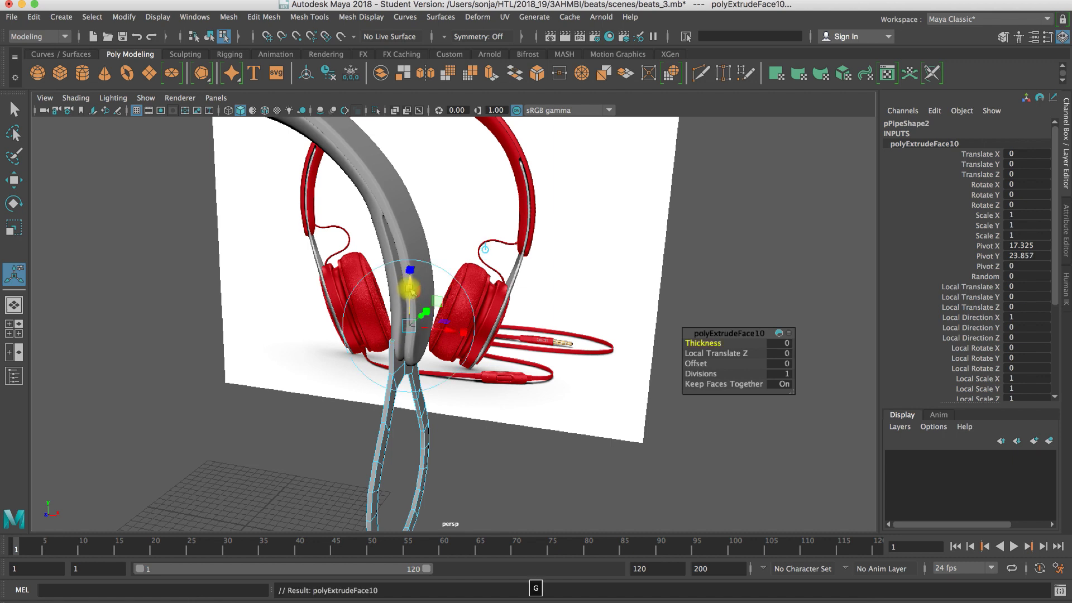
drag(410, 288, 412, 166)
key(g)
key(g)
key(g)
mouse_move(460, 314)
alt+mouse_down()
mouse_move(491, 301)
mouse_move(455, 306)
mouse_move(468, 307)
alt+mouse_up()
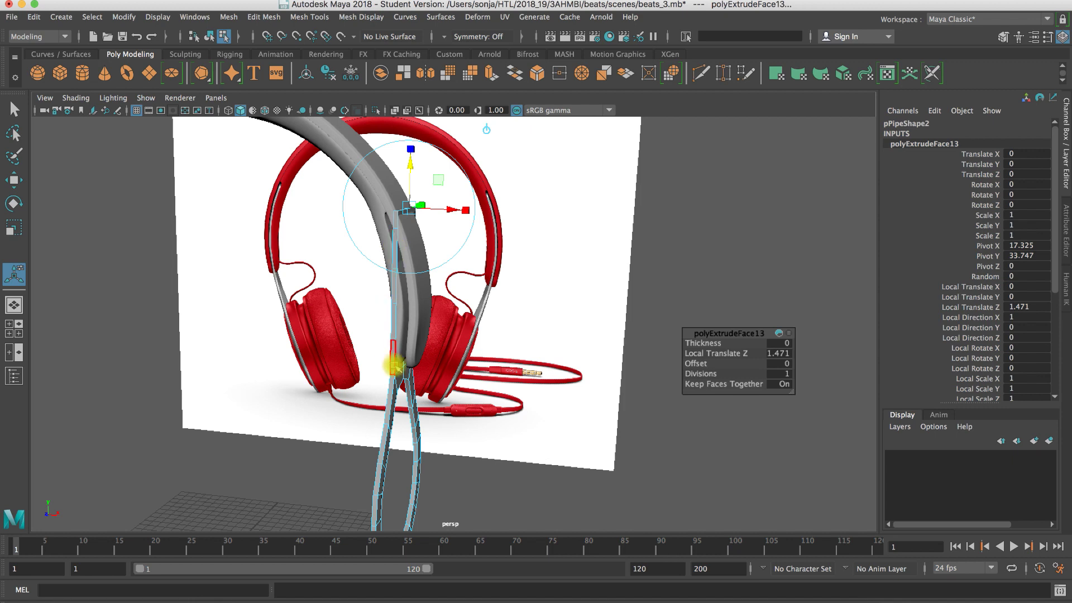
alt+drag(395, 366, 425, 291)
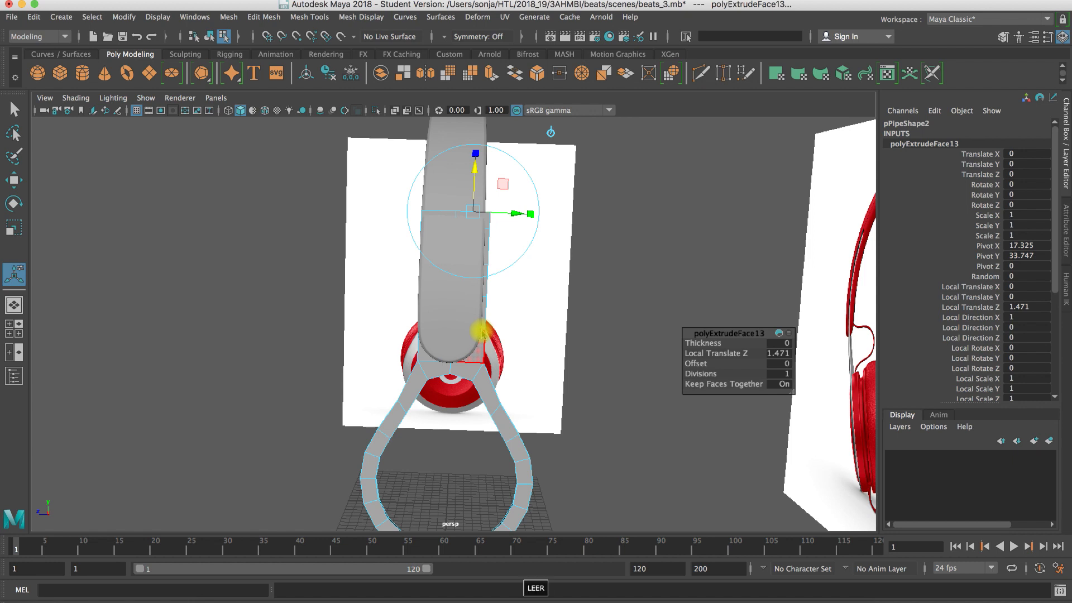
key(space)
key(space)
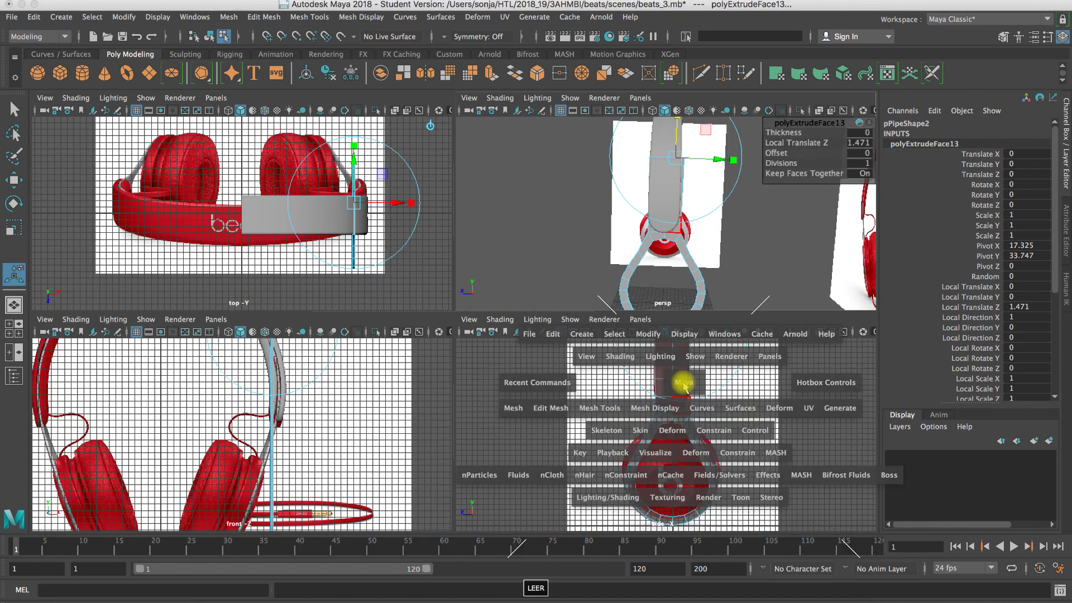
- In the maximised side view, marquee-select the pipe's upper extruded vertices
key(f)
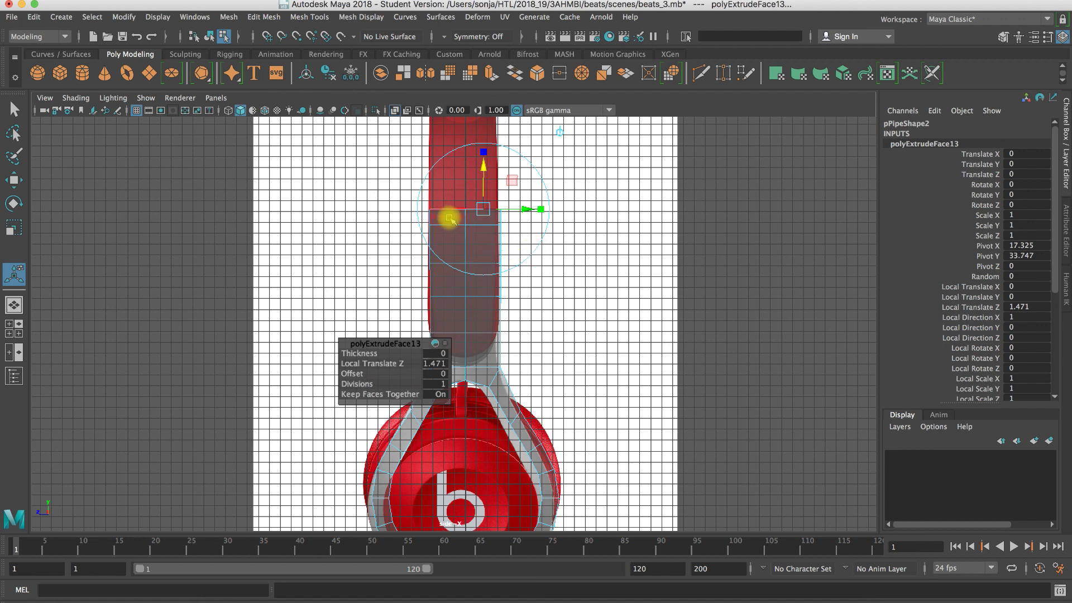
right_drag(450, 222, 402, 202)
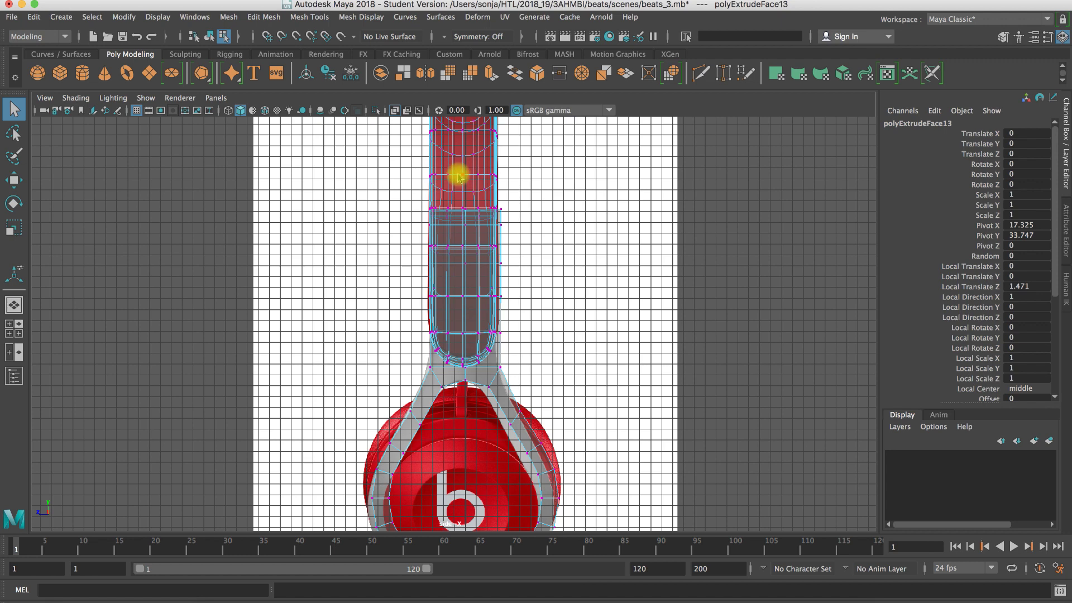
right_drag(458, 178, 489, 157)
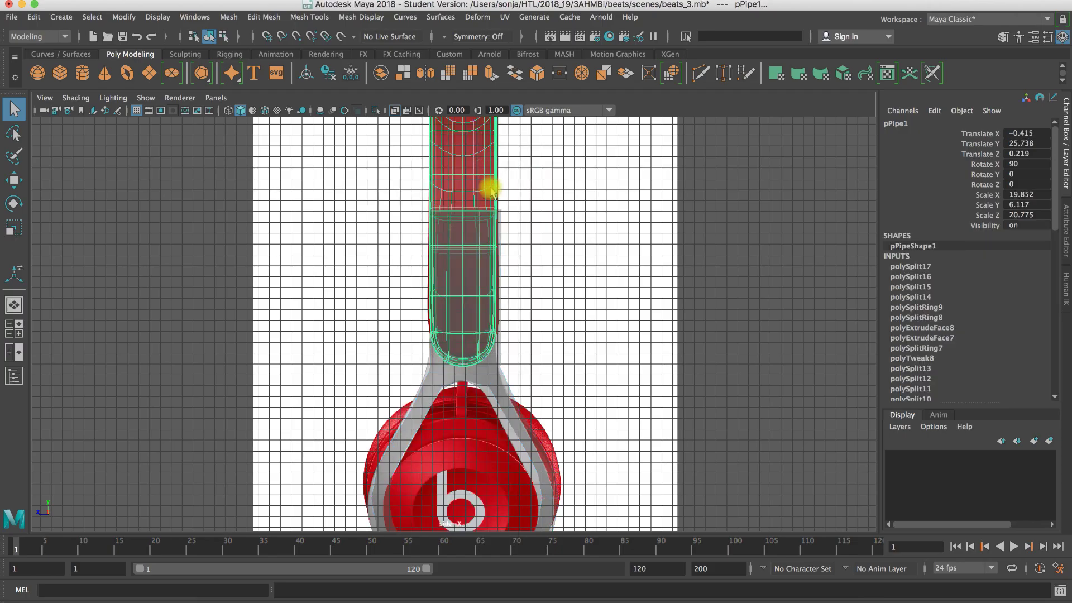
click(491, 372)
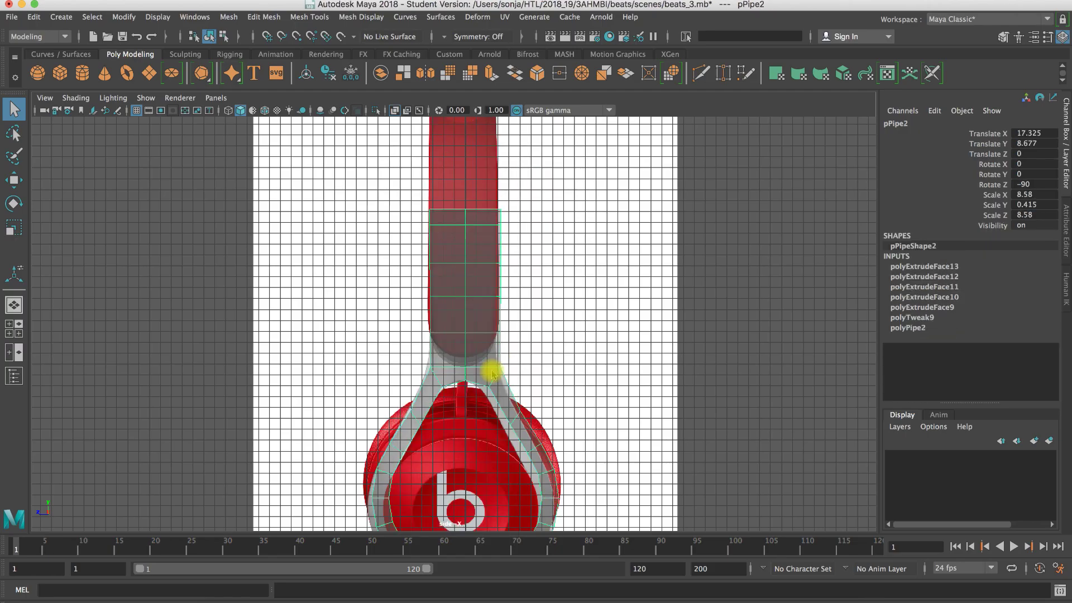
right_drag(492, 371, 427, 278)
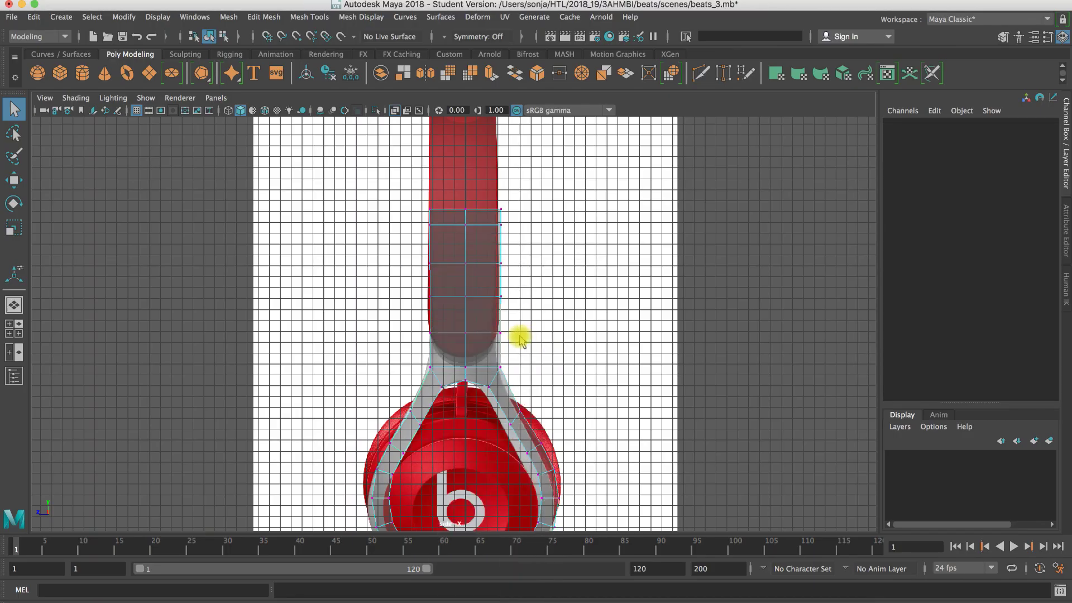
drag(520, 339, 385, 196)
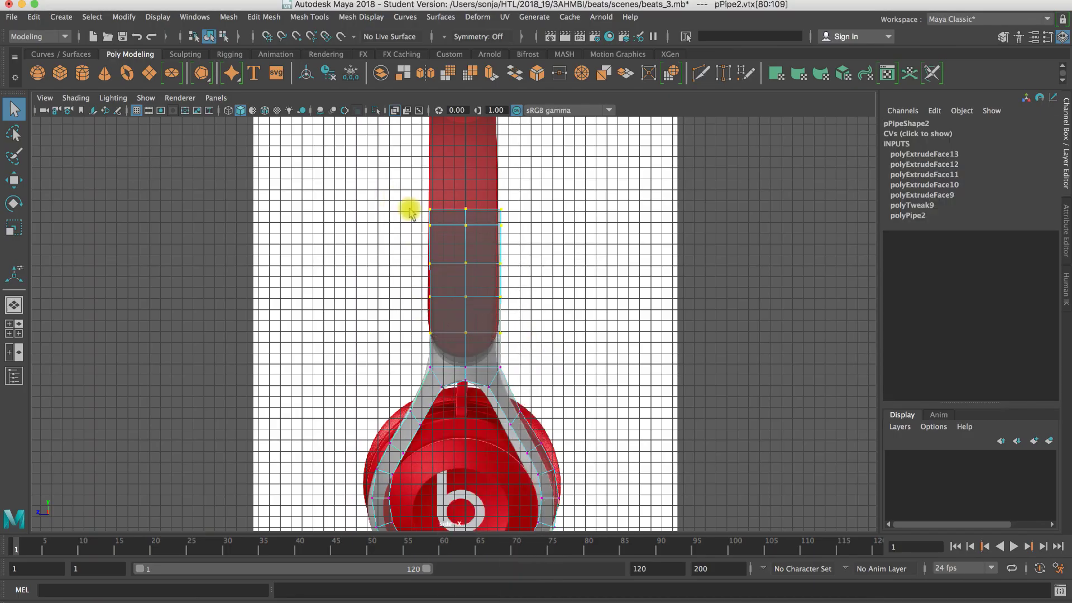
- Scale the selected vertices slightly inward in X so they sit along the headband's edges
key(w)
key(e)
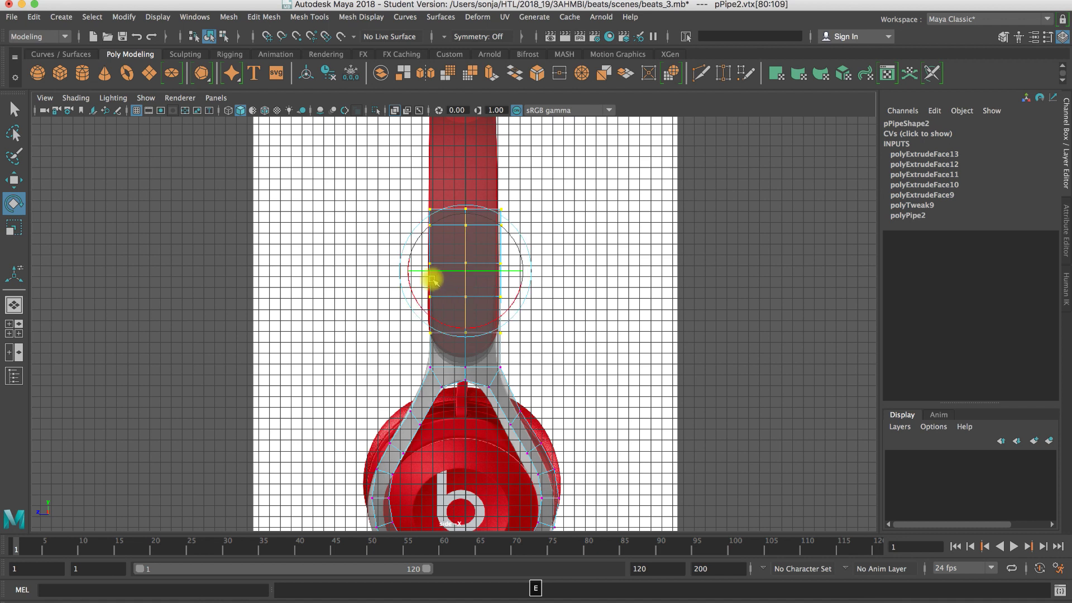
drag(433, 279, 467, 277)
key(e)
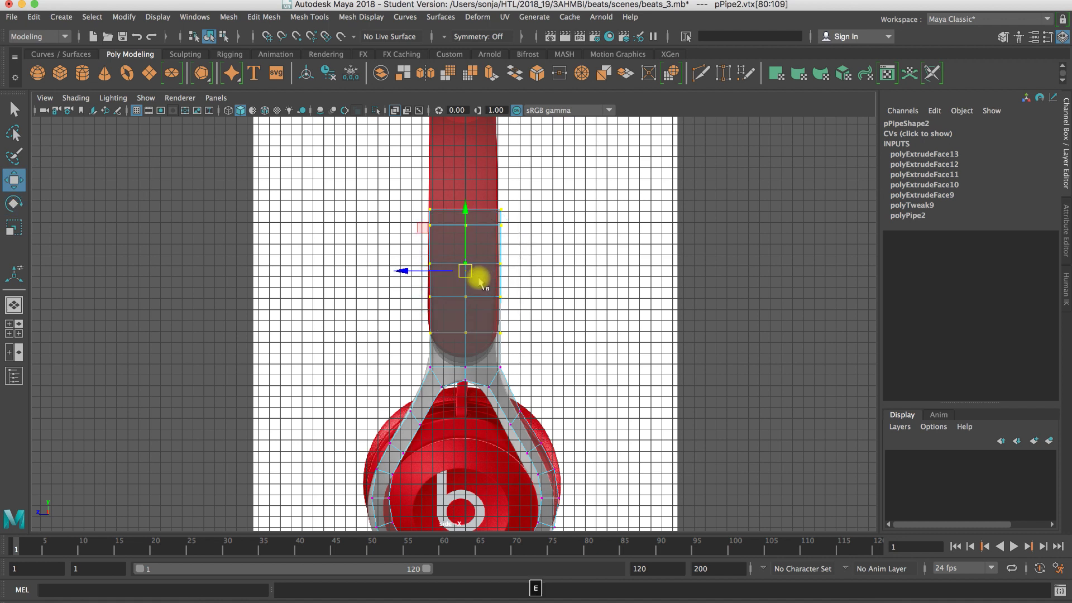
key(r)
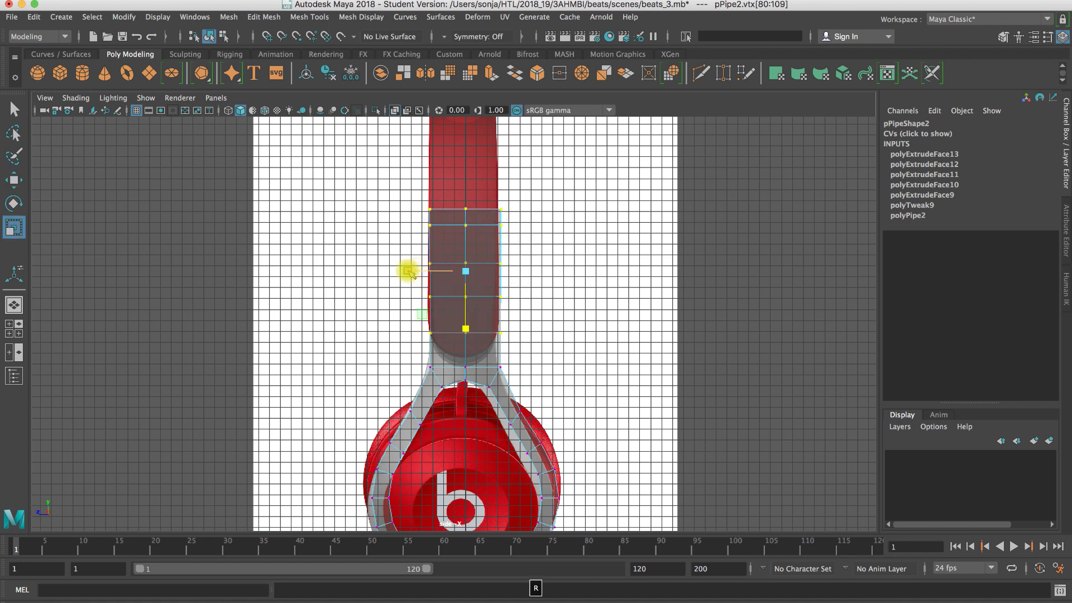
drag(409, 272, 410, 272)
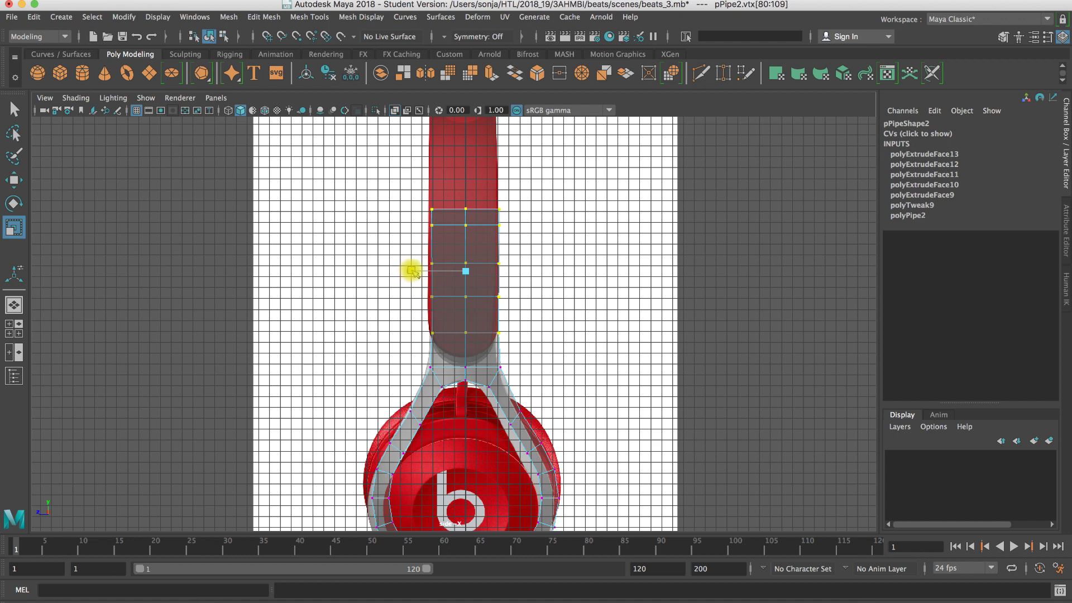
drag(412, 272, 413, 273)
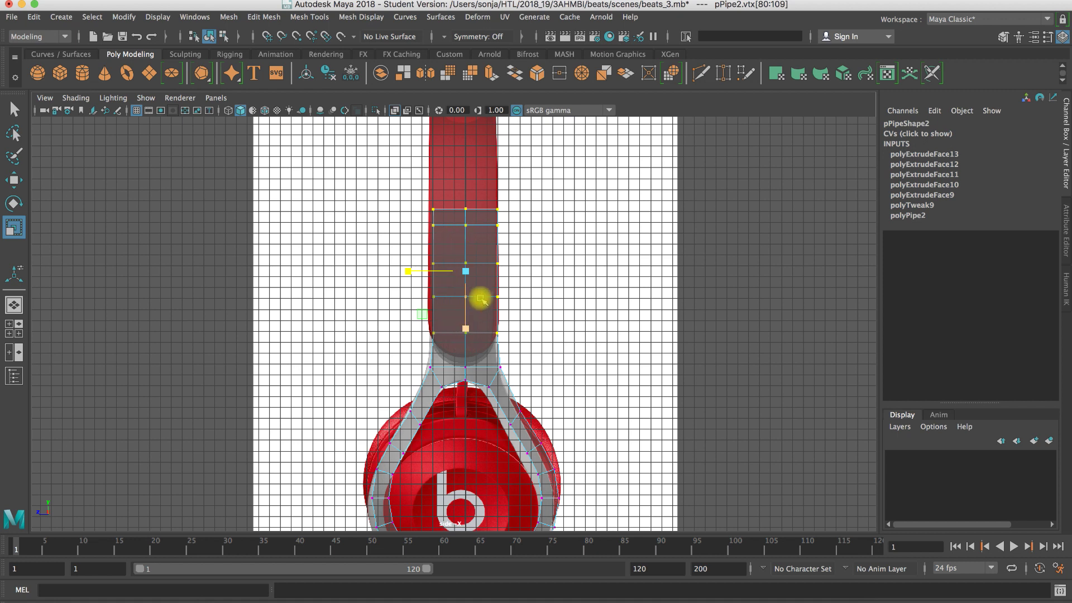
key(space)
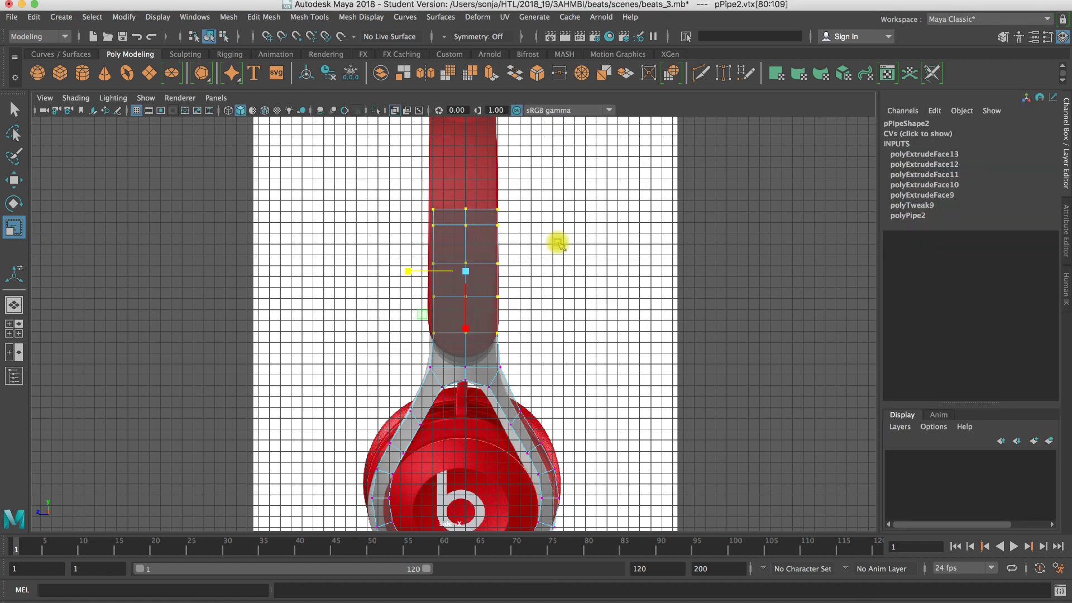
key(space)
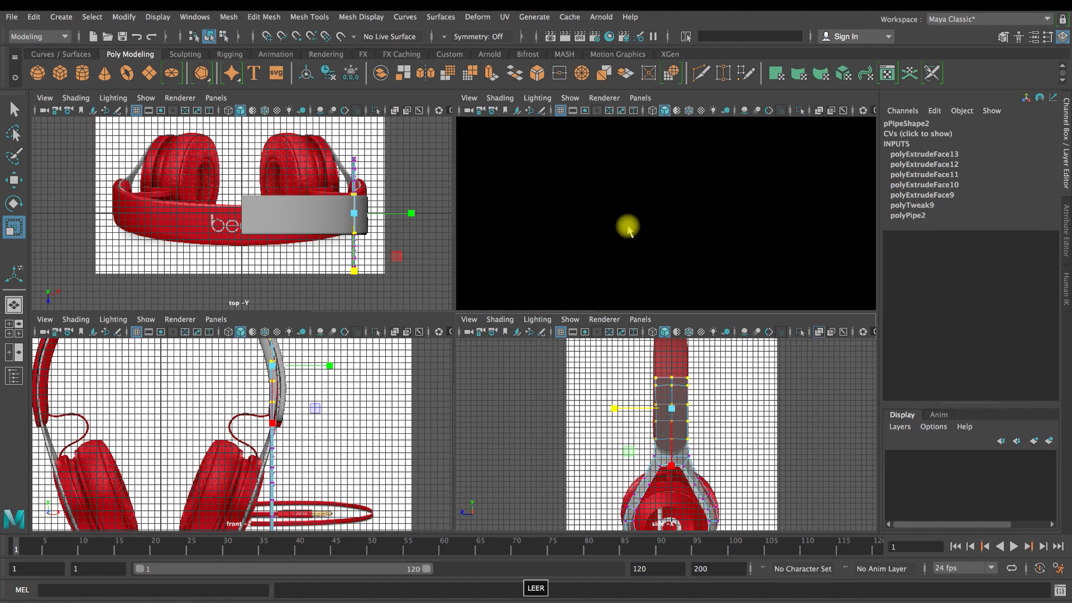
- Maximize the perspective view and orbit around the pipe loop with smooth preview on
key(space)
alt+drag(615, 232, 712, 244)
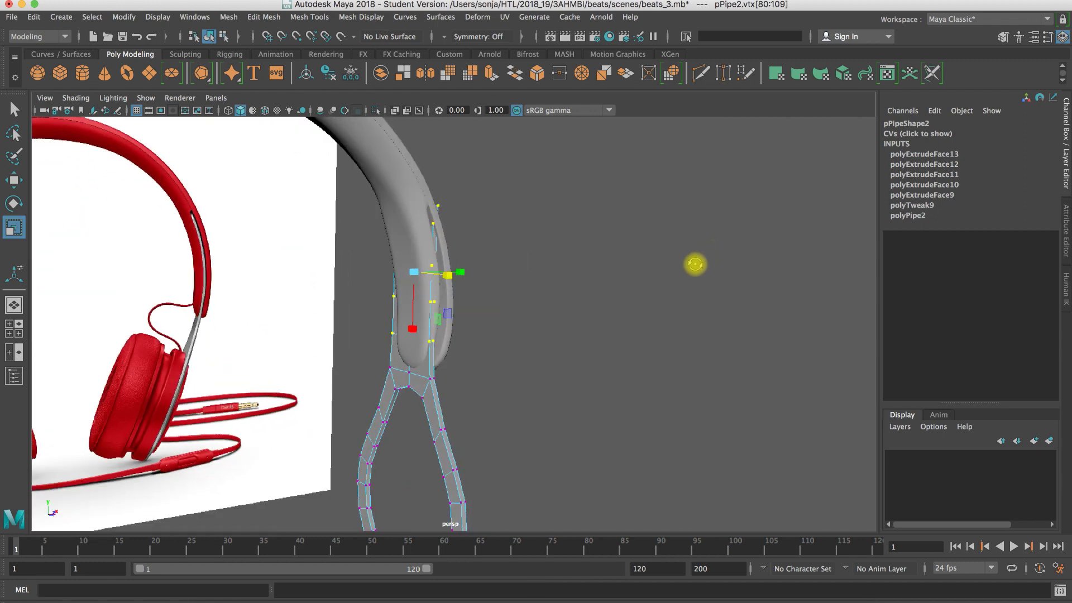
alt+drag(695, 264, 363, 274)
key(3)
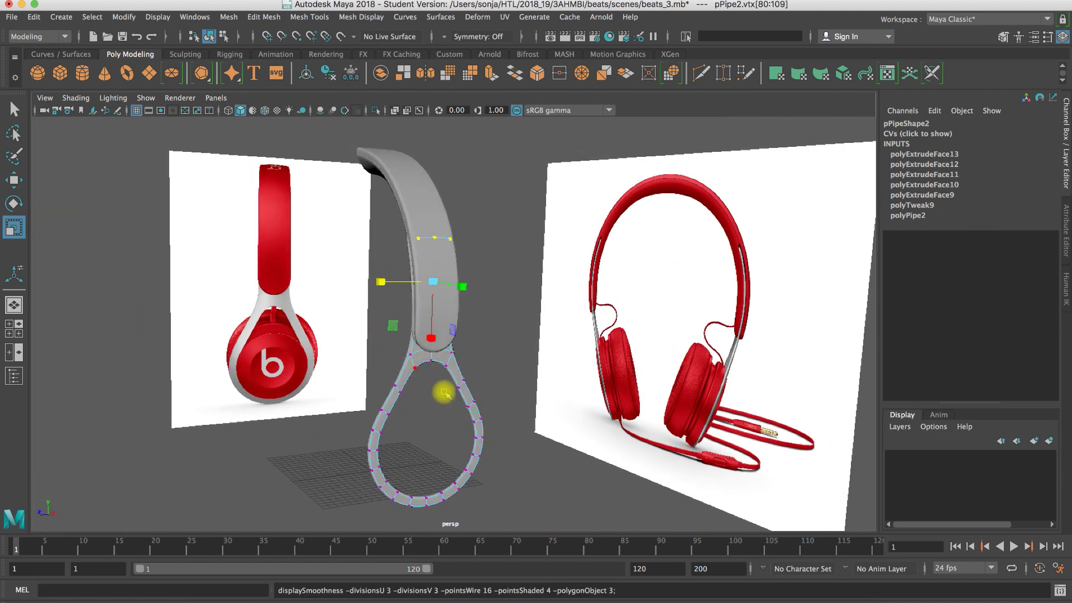
alt+drag(448, 347, 477, 347)
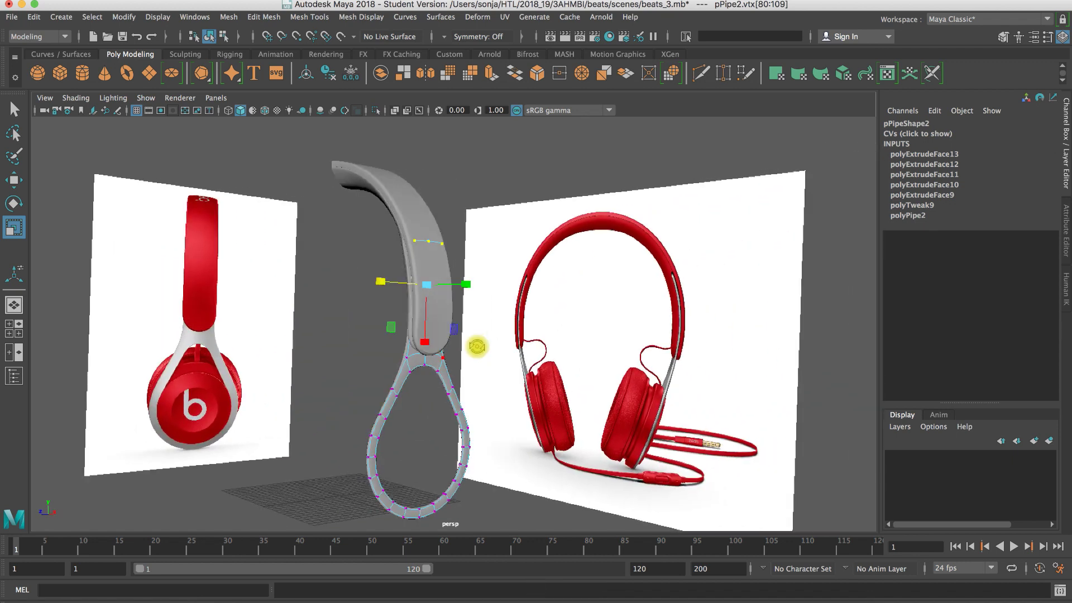
- Switch the pipe back to the faceted cage and centre the loop in view
key(1)
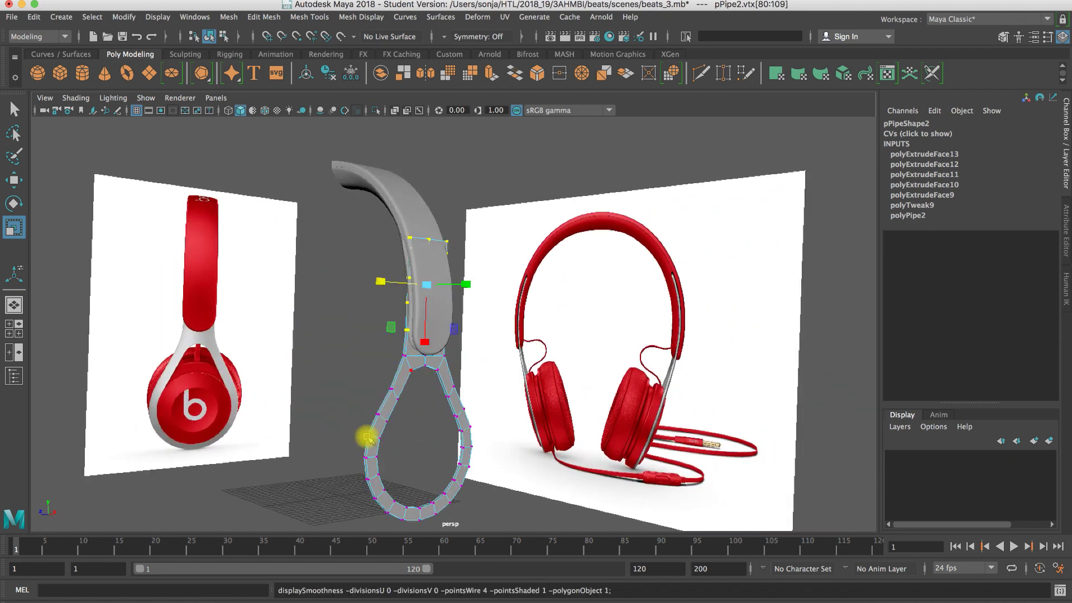
alt+middle_drag(420, 311, 442, 287)
alt+drag(442, 287, 437, 289)
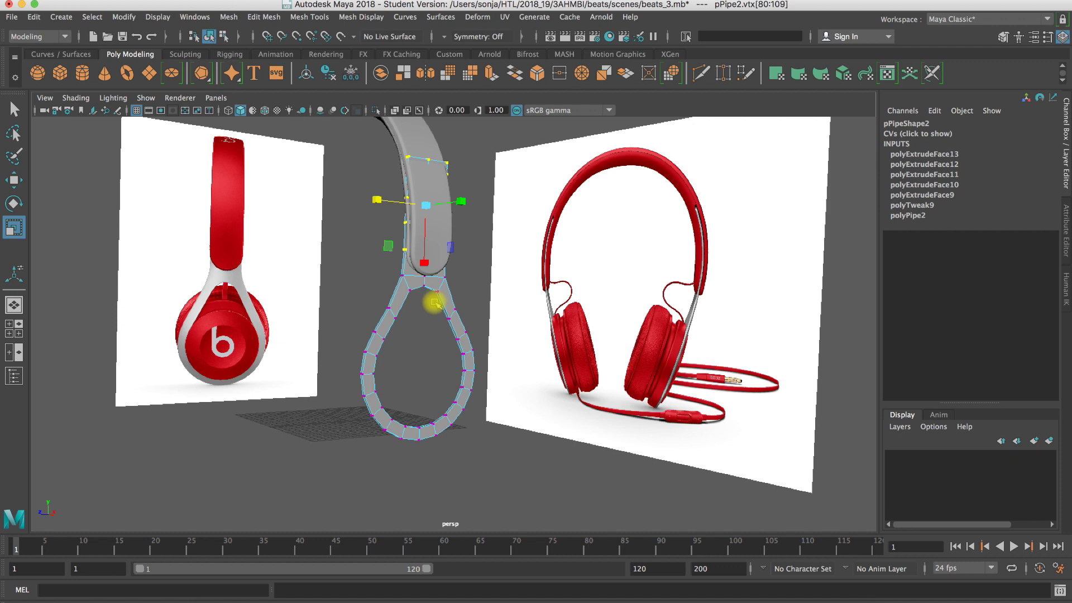
- Save the scene as beats_4.mb and return the pipe to object-mode selection
click(11, 18)
click(59, 87)
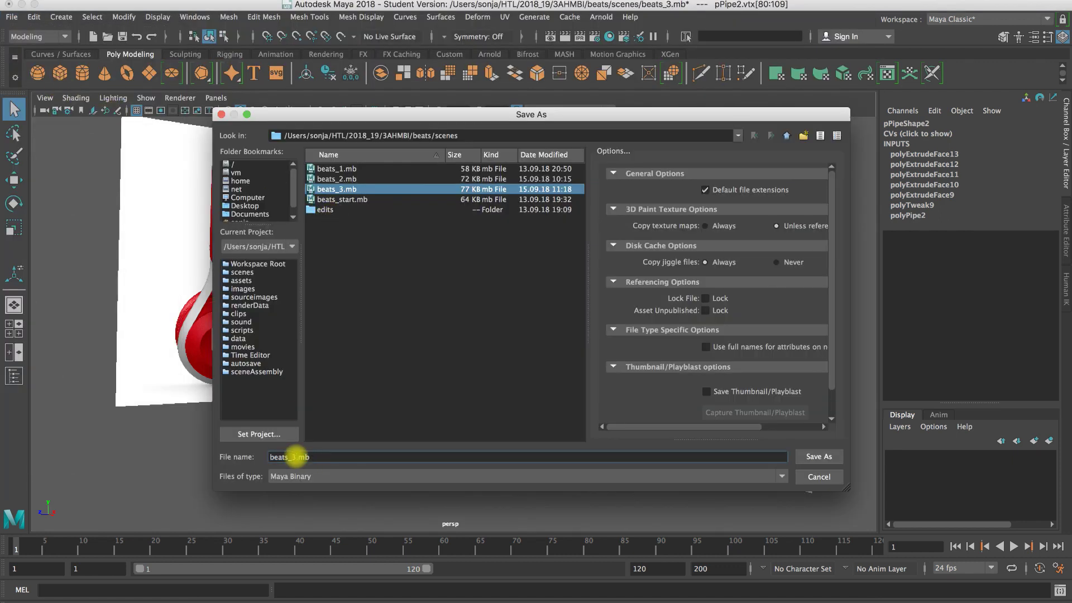
text(4)
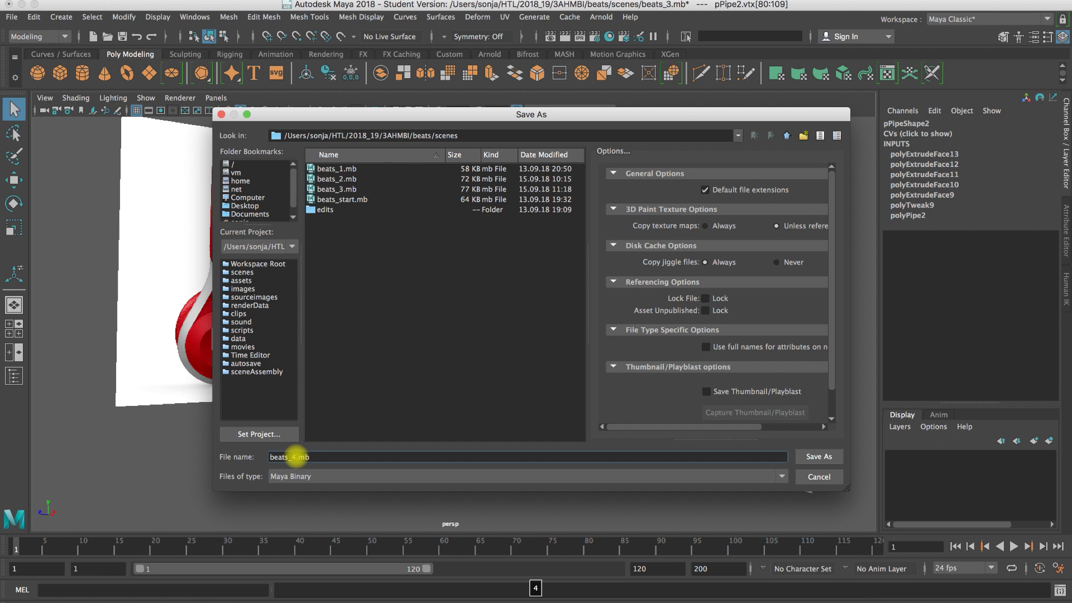
click(820, 457)
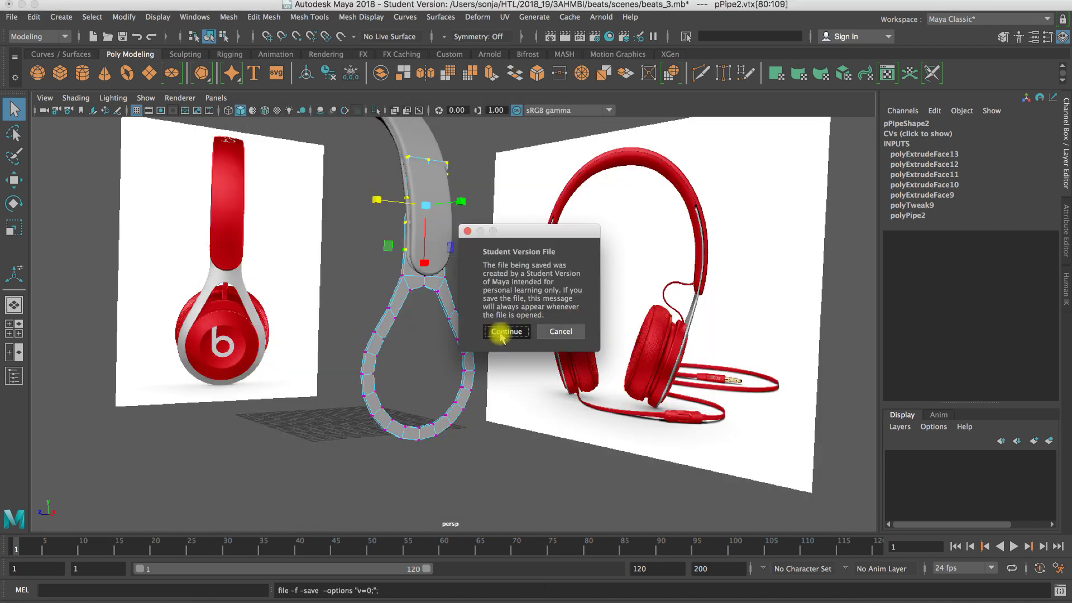
click(505, 331)
alt+drag(430, 291, 411, 285)
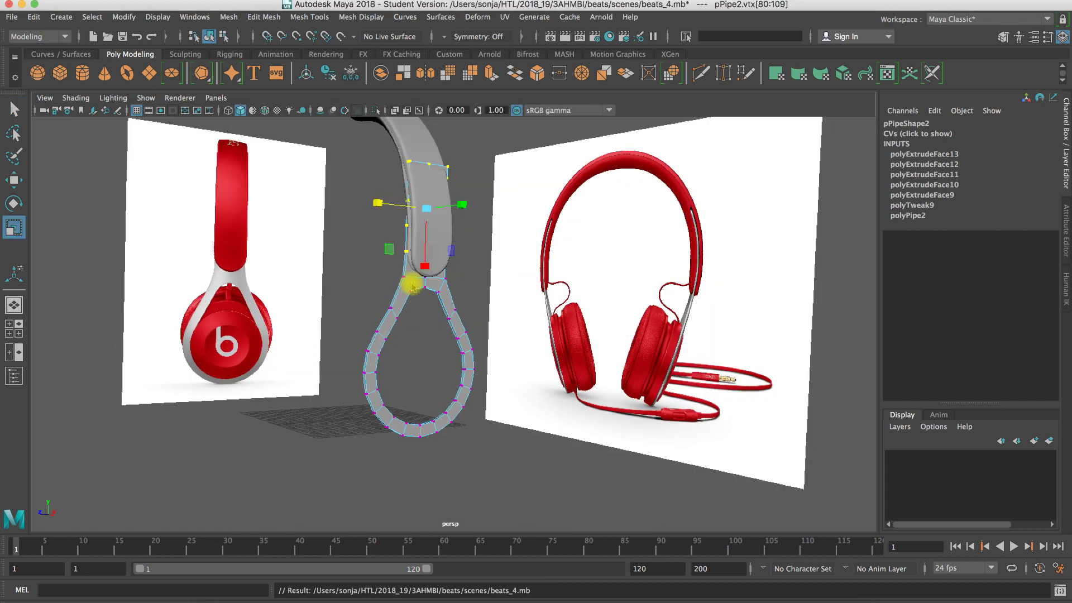
right_drag(412, 286, 454, 250)
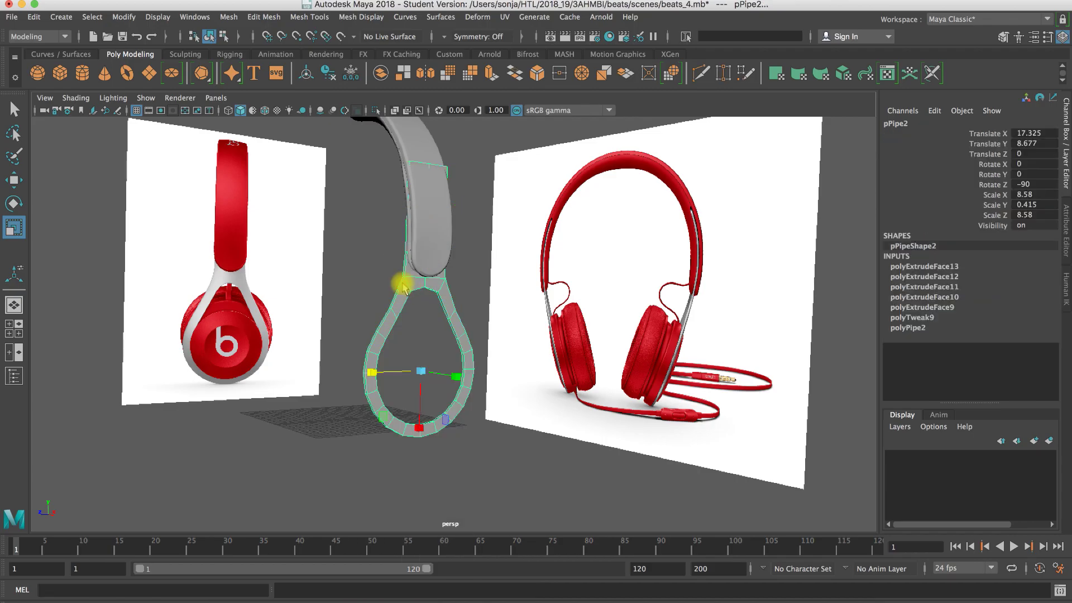
- Select the whole pipe and switch to the Animation menu set to reach the Deform menu
click(408, 284)
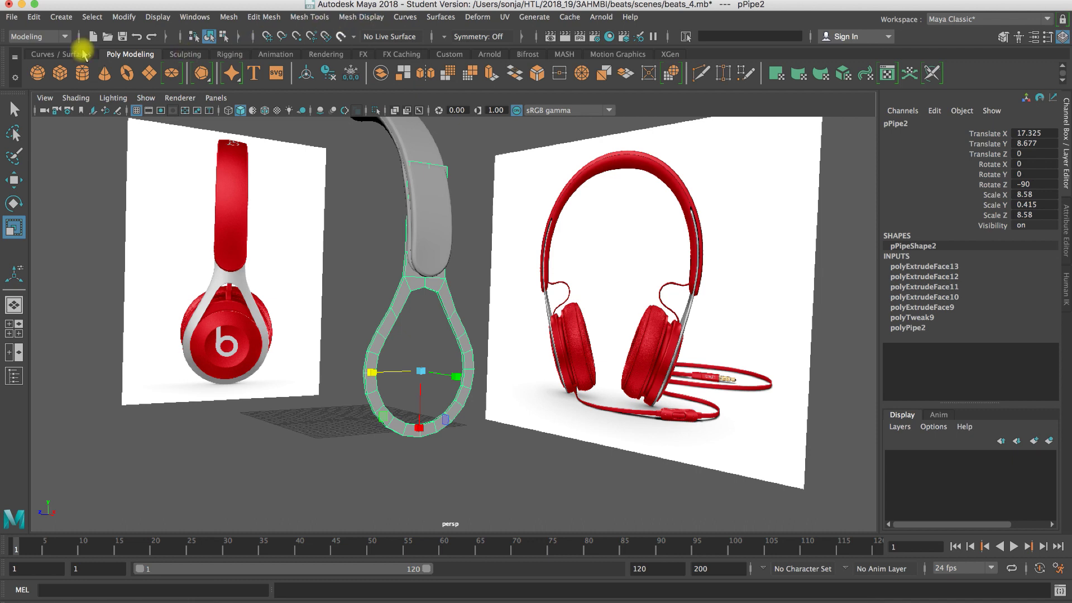
click(60, 37)
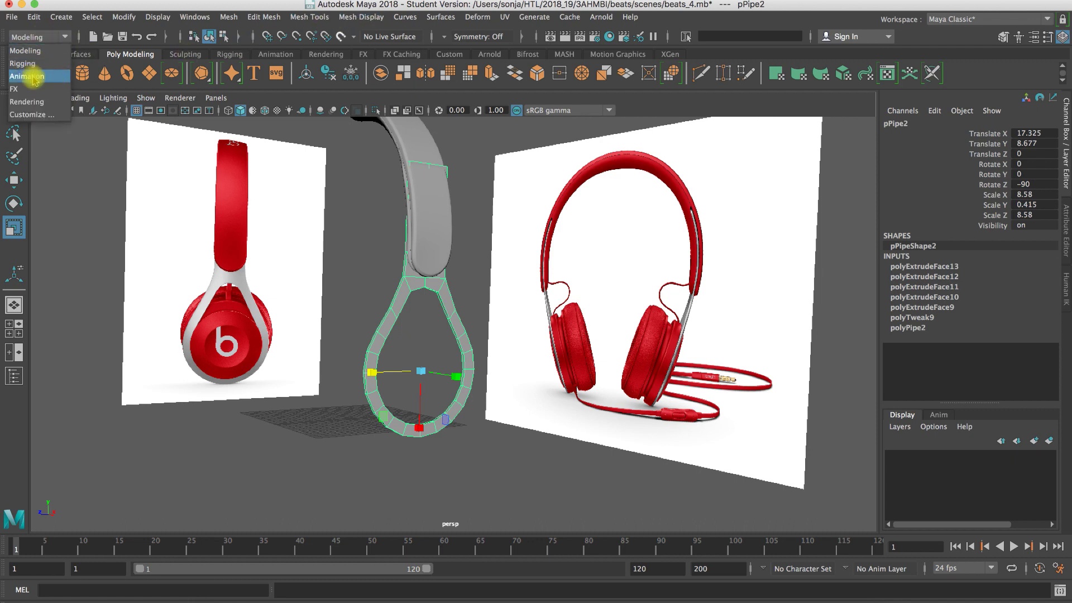
click(34, 76)
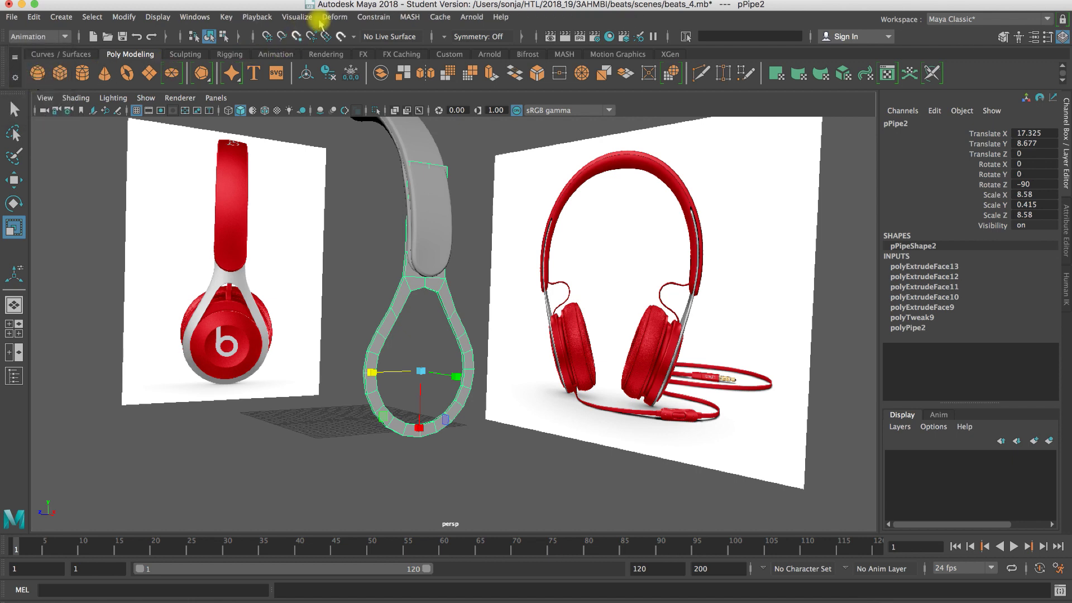
click(329, 17)
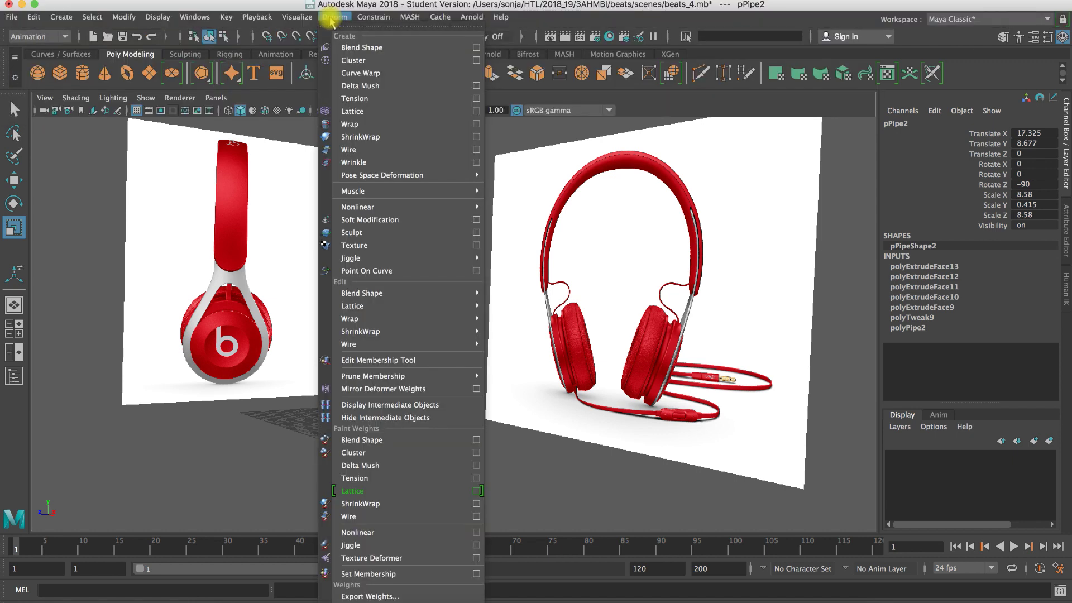
mouse_move(455, 206)
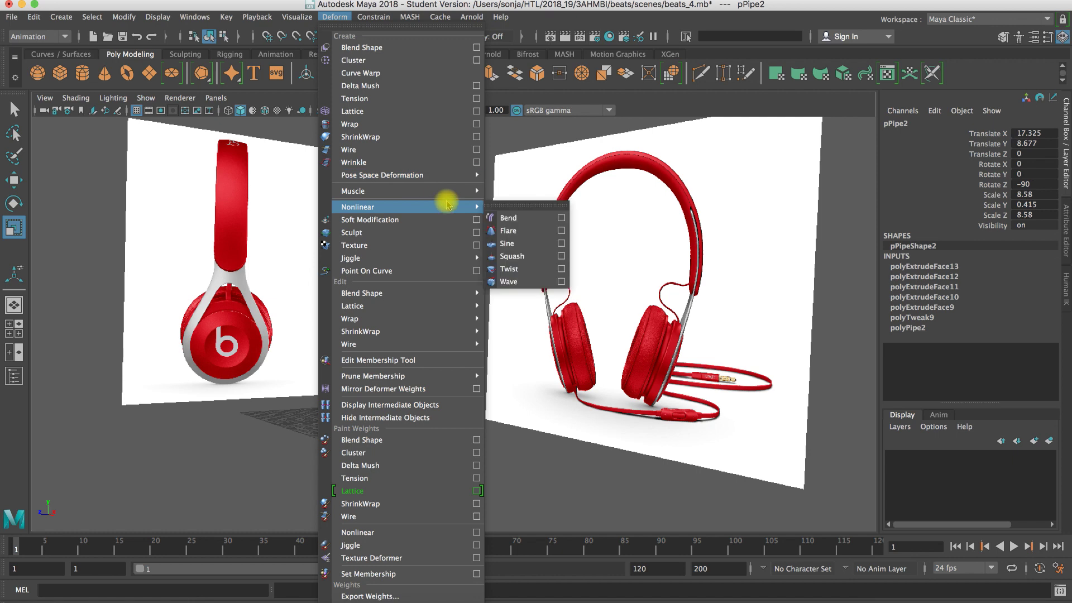
- Apply a nonlinear bend to the pipe and set bend1 Curvature to 5
click(523, 221)
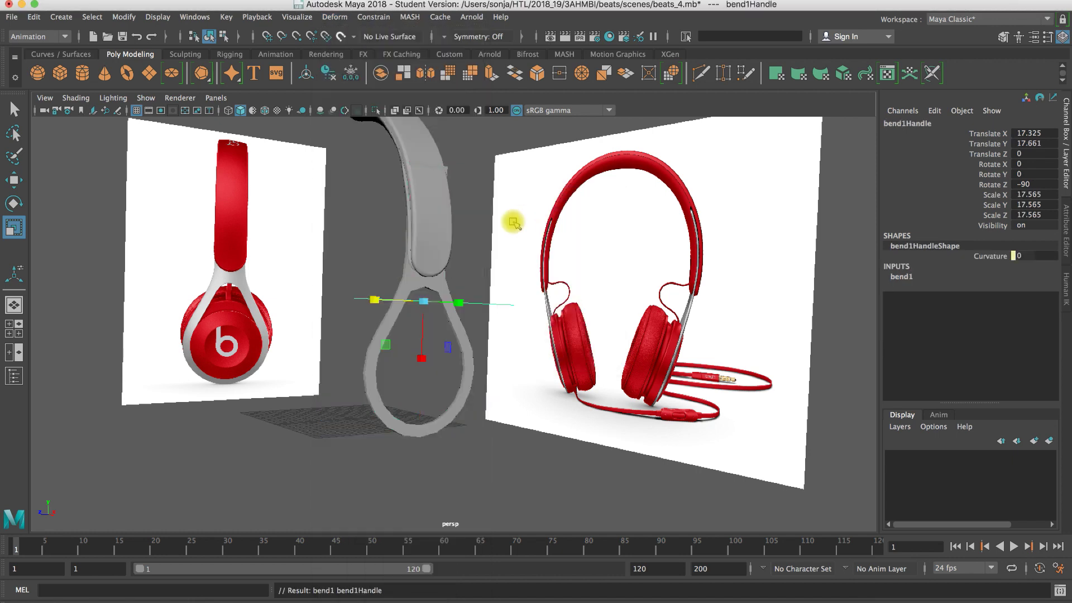
alt+drag(488, 299, 512, 303)
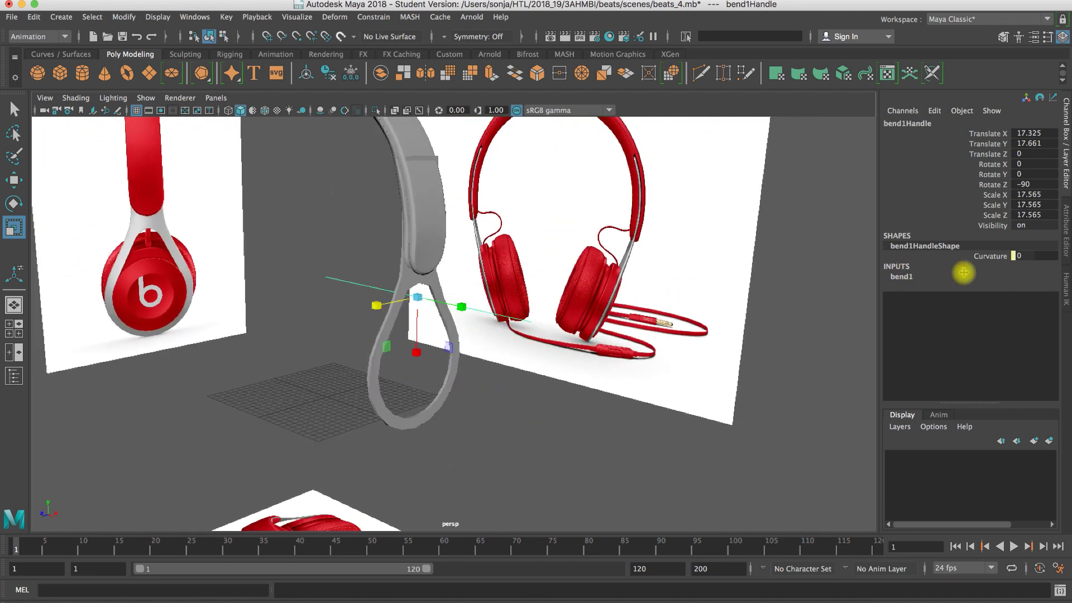
click(902, 277)
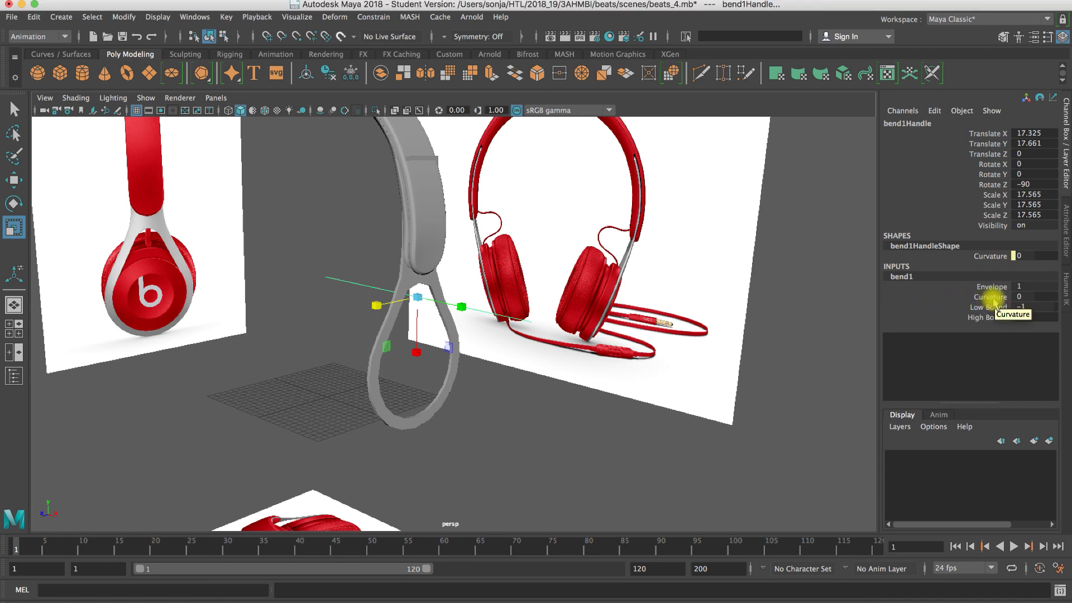
click(1027, 297)
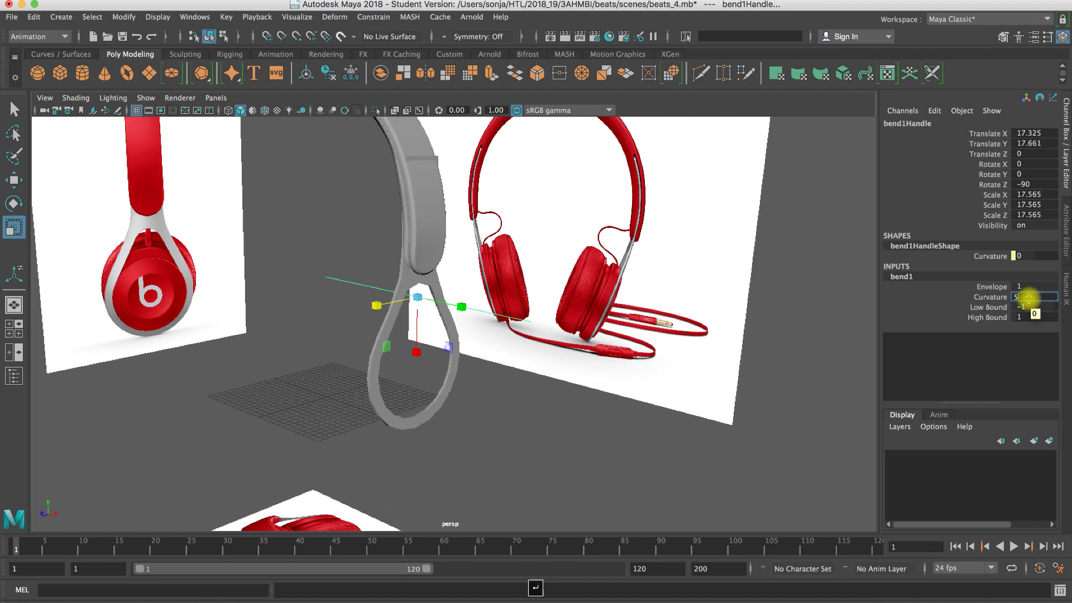
key(Return)
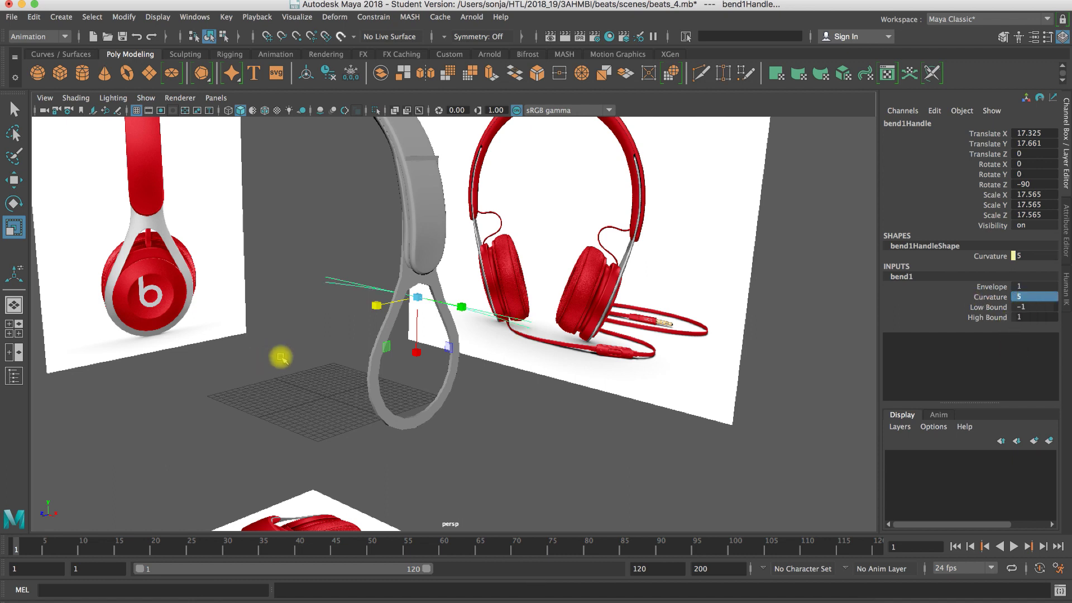
- Raise bend1 Curvature to 10, then 30, checking the bend from different angles
alt+drag(488, 335, 488, 361)
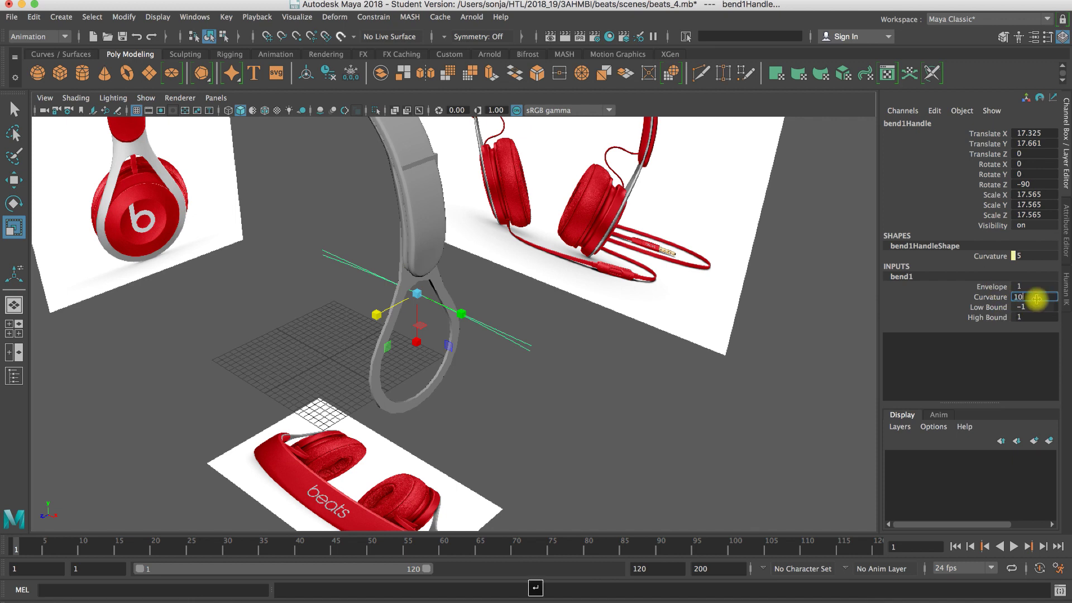
key(Return)
alt+drag(451, 326, 486, 305)
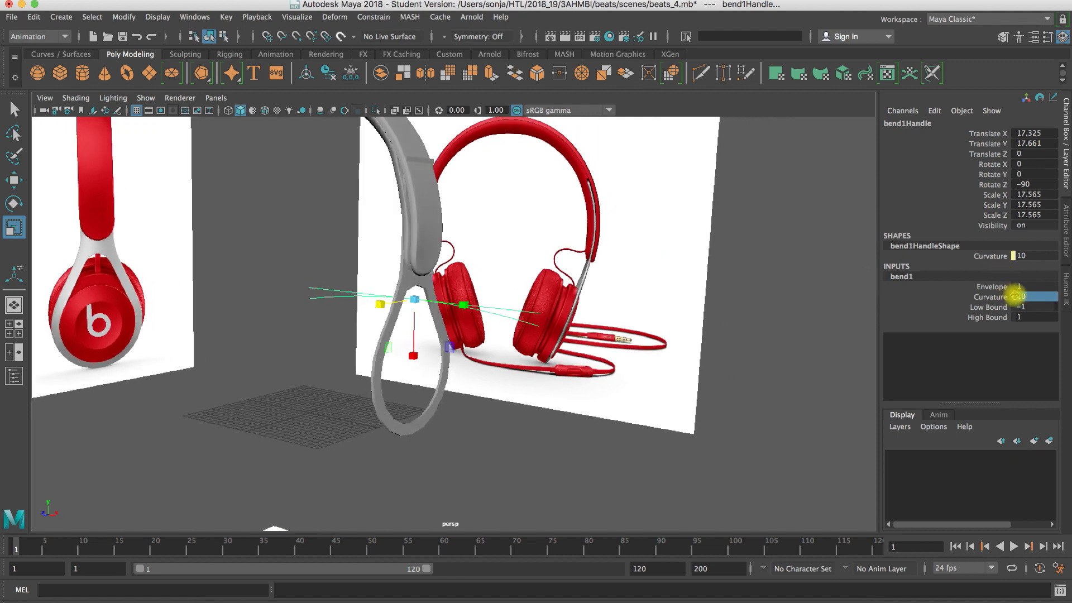
drag(1015, 296, 1034, 297)
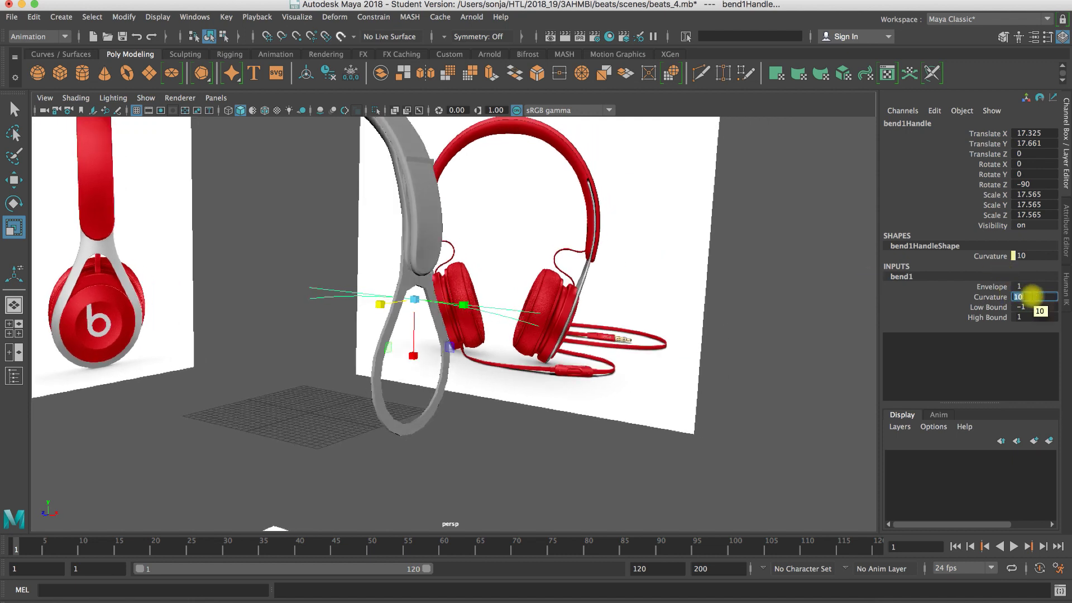
key(Return)
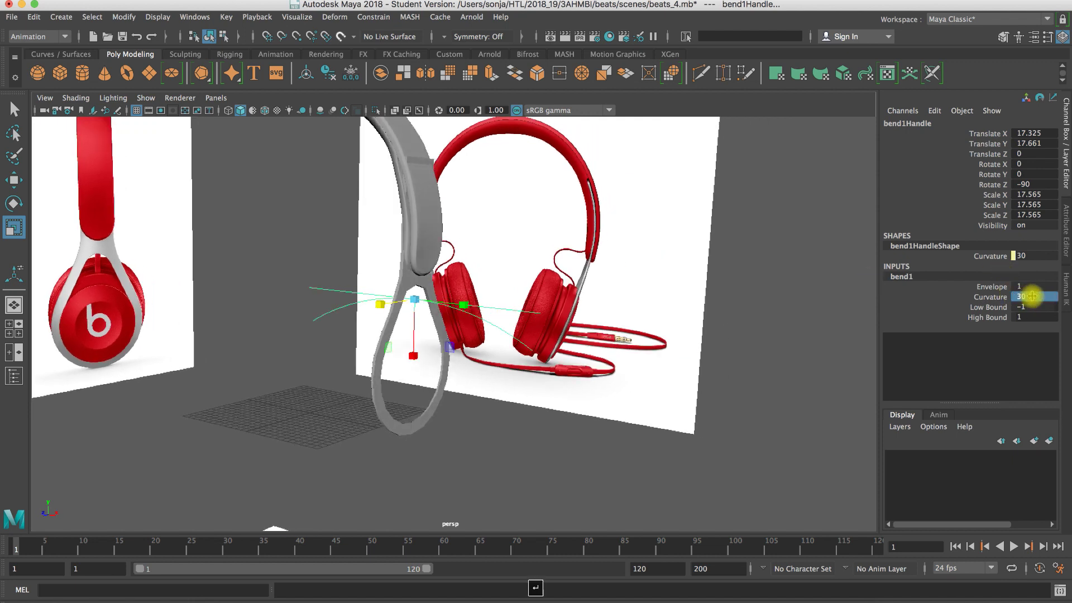
alt+drag(410, 395, 380, 352)
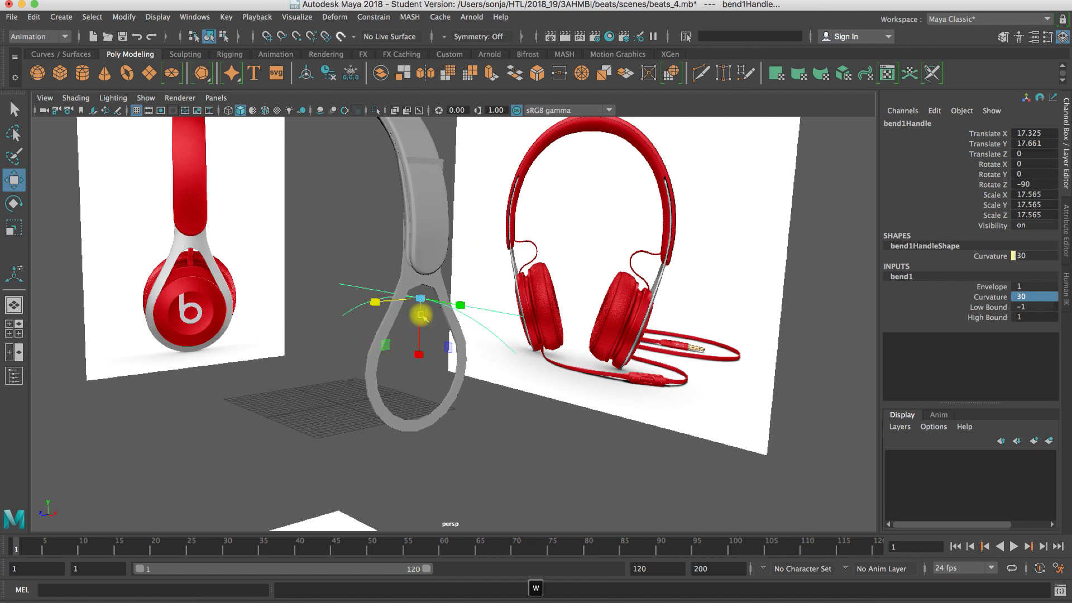
- Rotate bend1Handle around Z to about -180.021
key(w)
key(e)
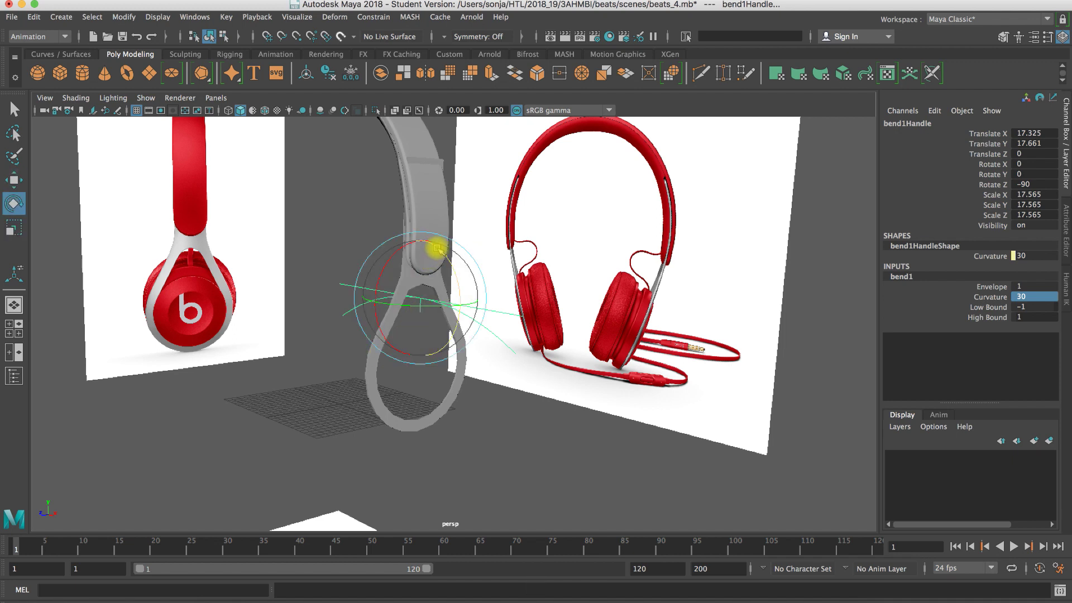
drag(437, 248, 430, 328)
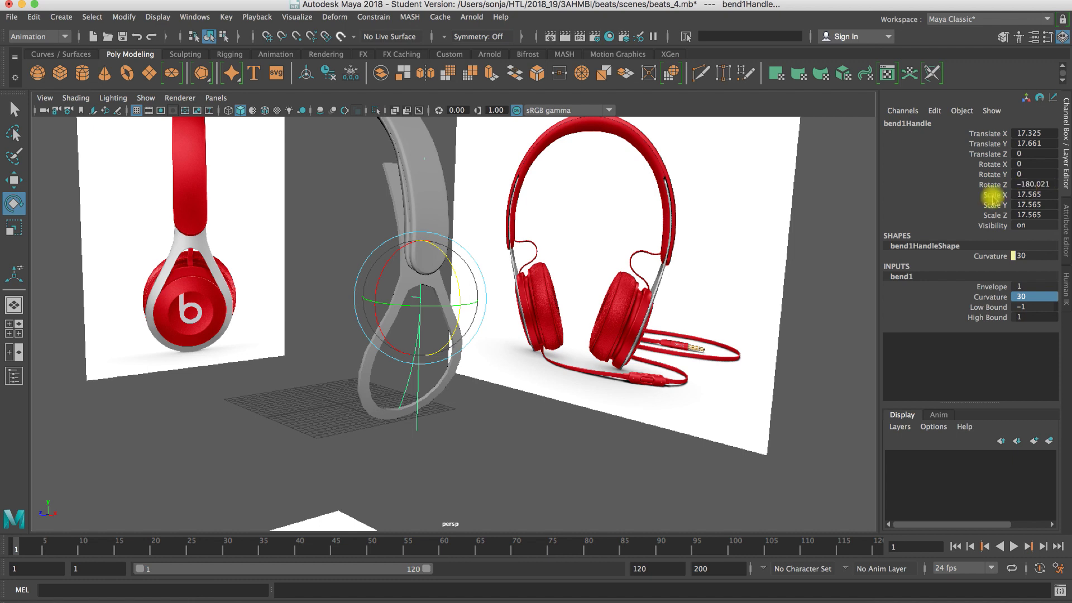
alt+drag(482, 362, 531, 335)
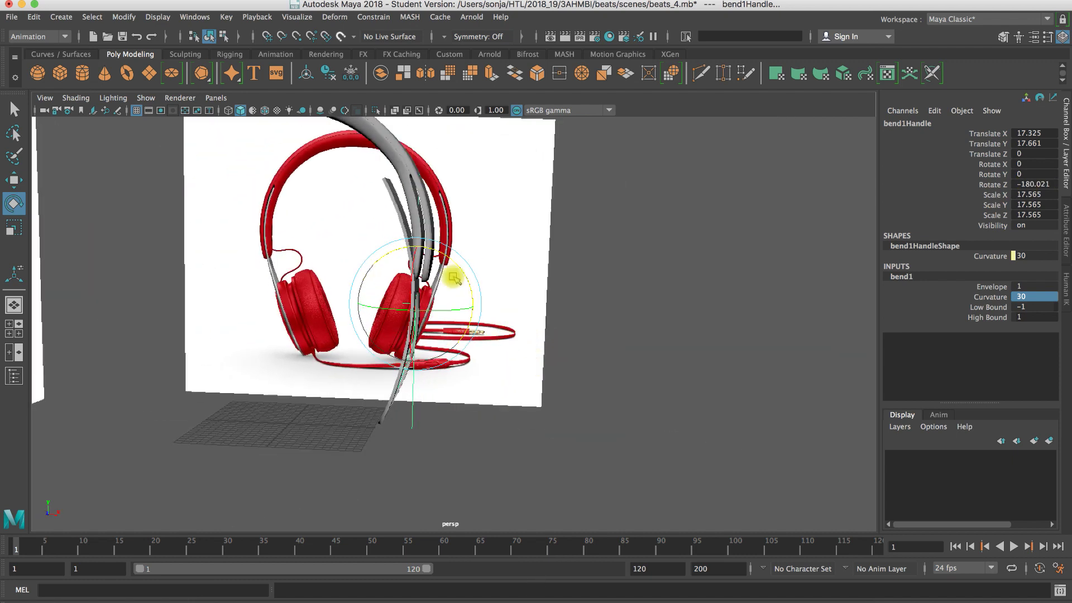
- Move bend1Handle up in Y to 19.329 so the pipe follows the headband
key(w)
mouse_move(417, 243)
mouse_down()
mouse_move(419, 402)
mouse_move(411, 245)
mouse_up()
drag(412, 144, 410, 199)
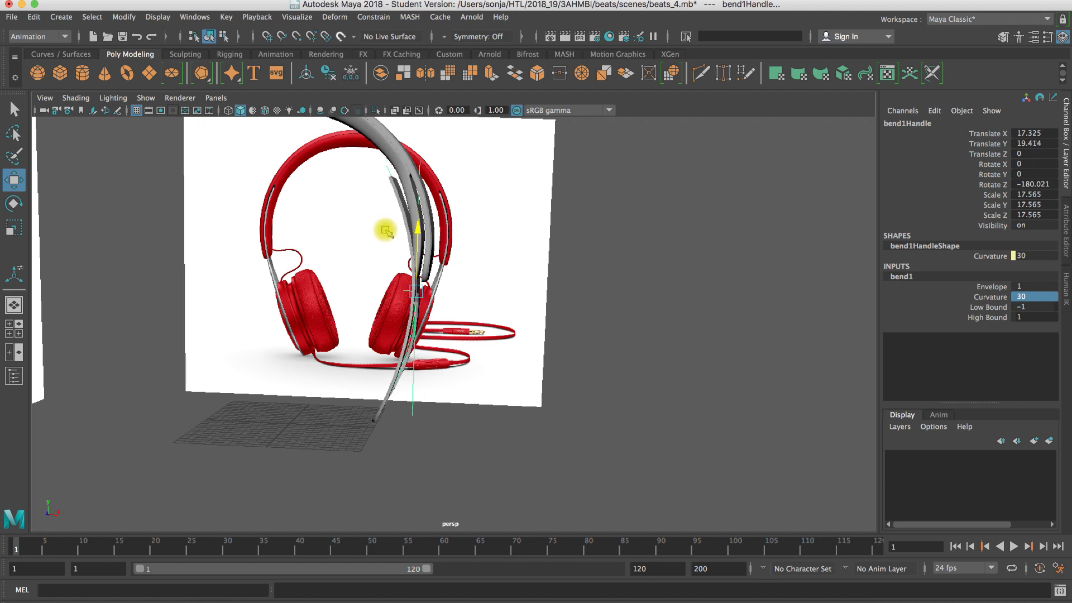
middle_drag(379, 232, 399, 282)
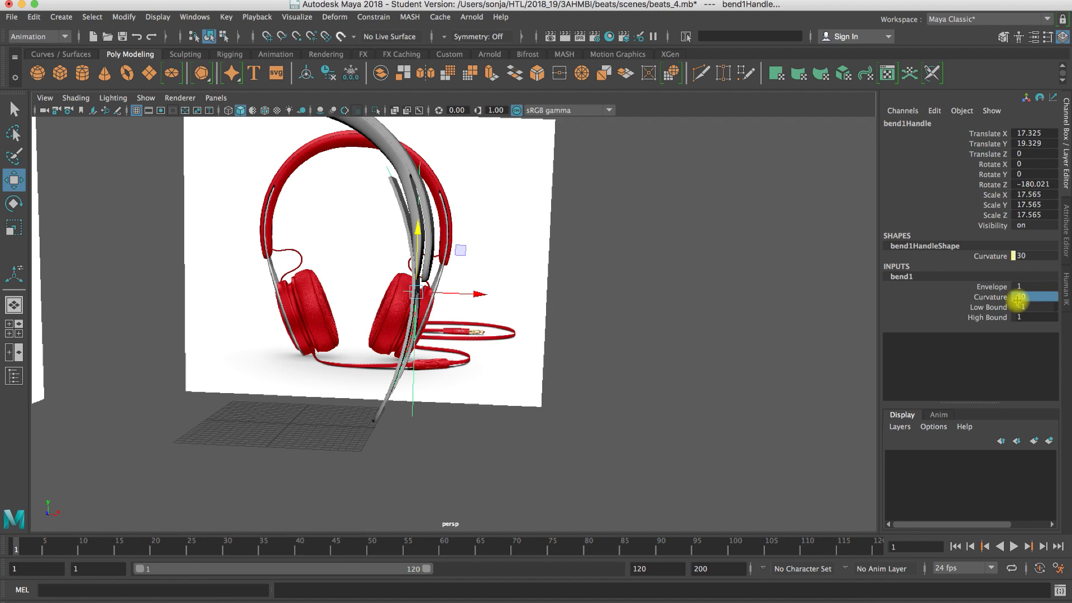
- In the enlarged front view, move bend1Handle up to Y 26.019 and out to X 17.624
key(space)
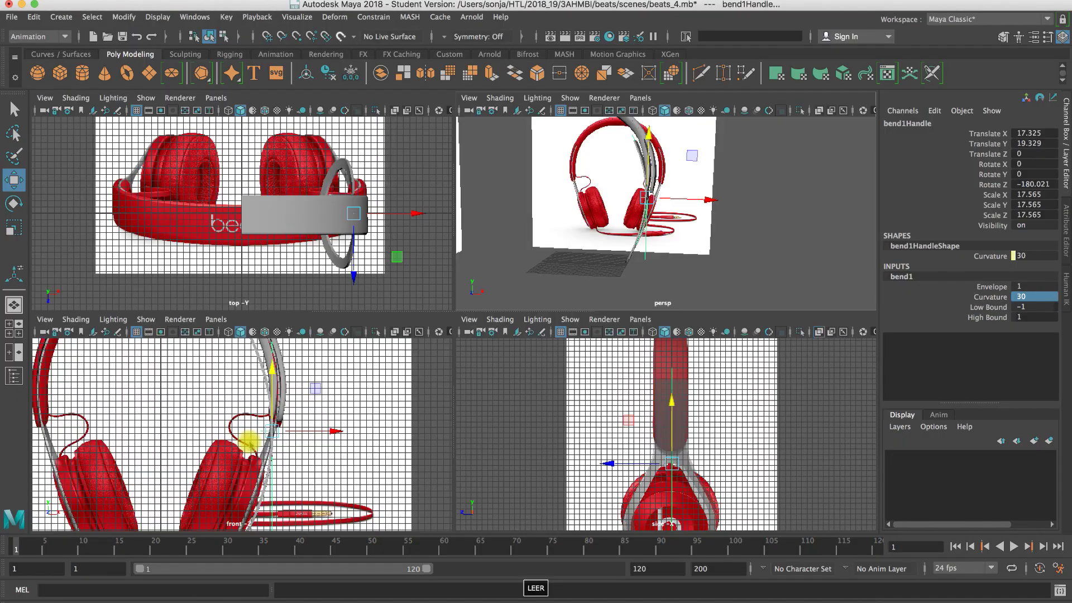
key(space)
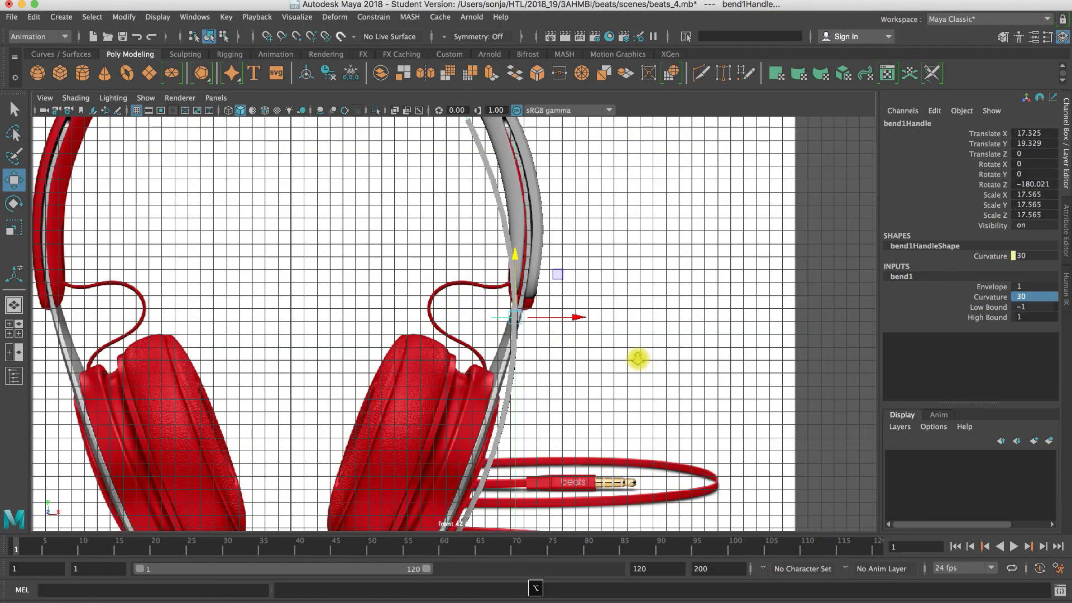
alt+right_drag(637, 359, 452, 359)
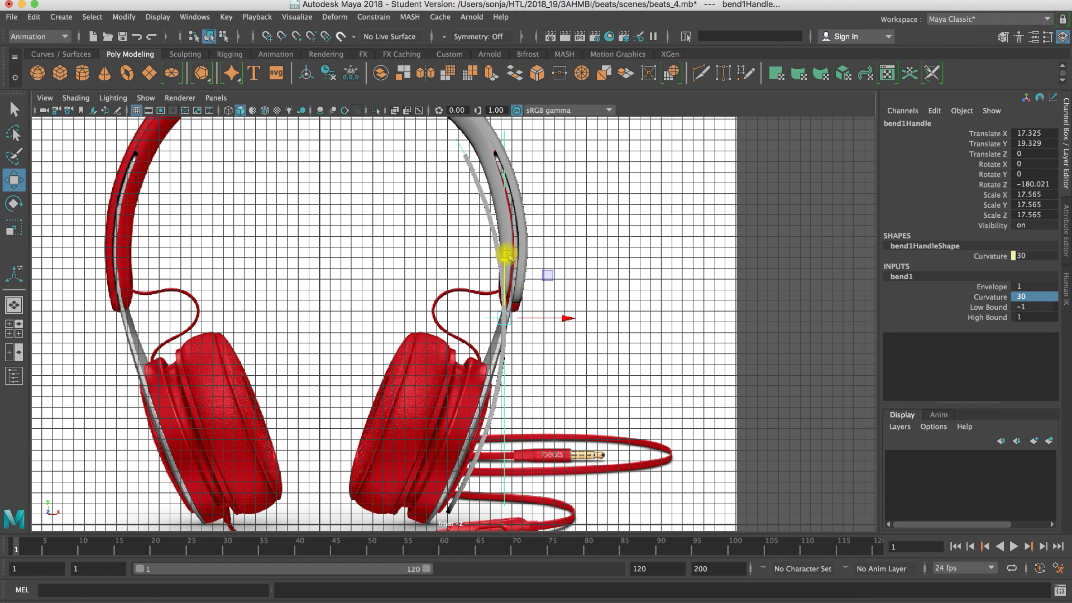
mouse_move(506, 256)
mouse_down()
mouse_move(506, 217)
mouse_move(505, 235)
mouse_up()
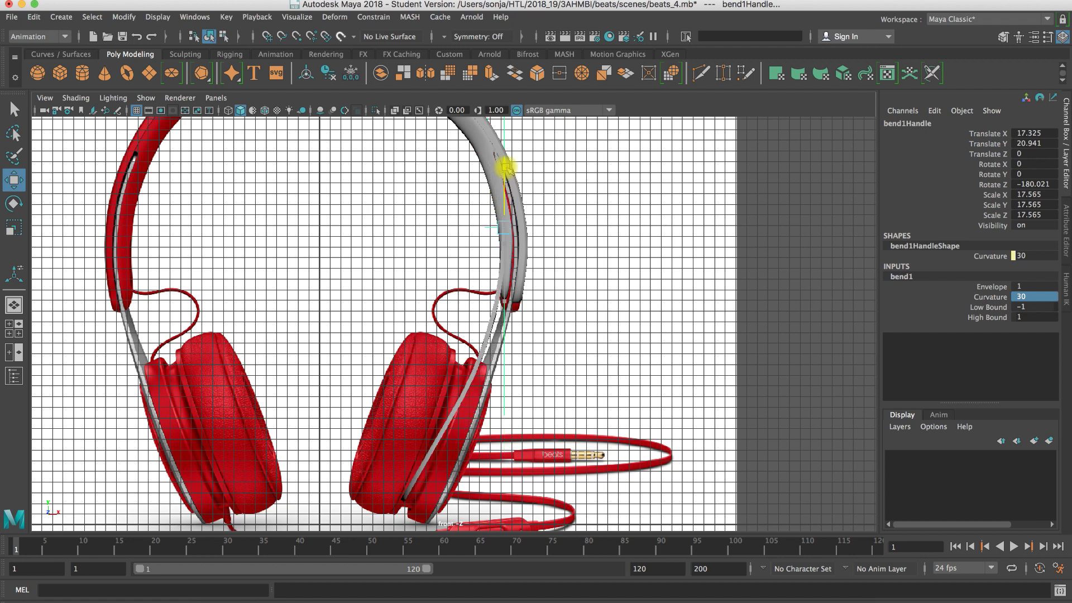
drag(504, 294, 502, 162)
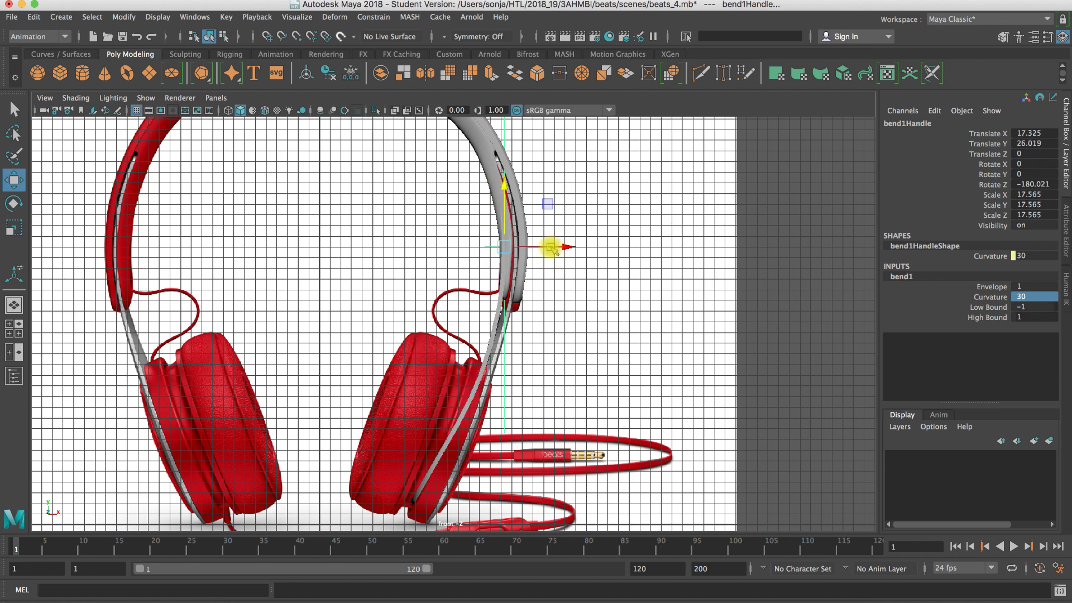
drag(561, 247, 548, 272)
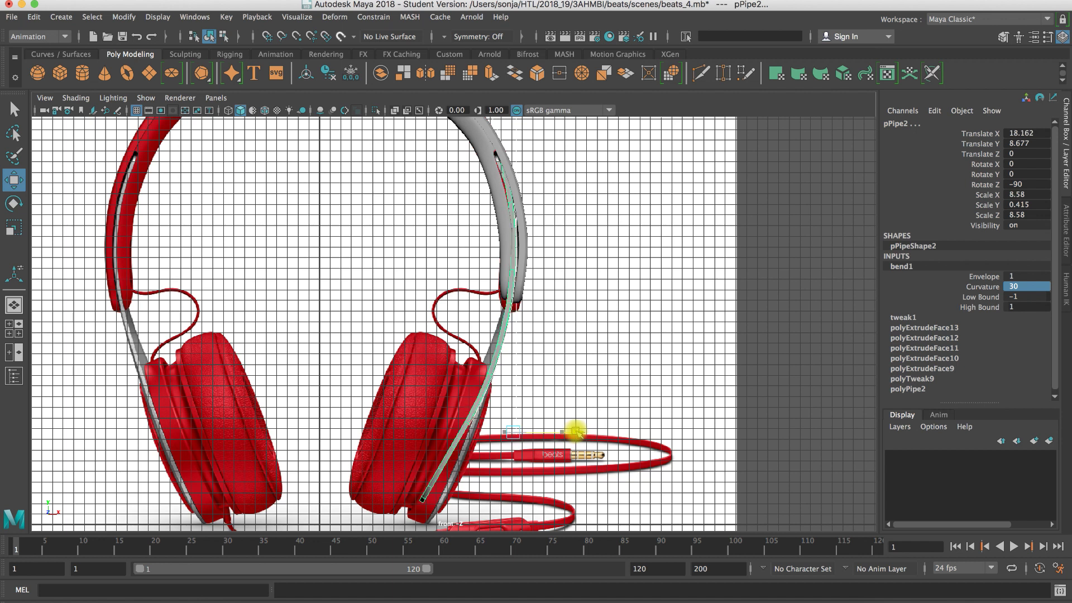
- Nudge pPipe2 on X and lower bend1Handle slightly to Y 25.899
drag(575, 431, 574, 431)
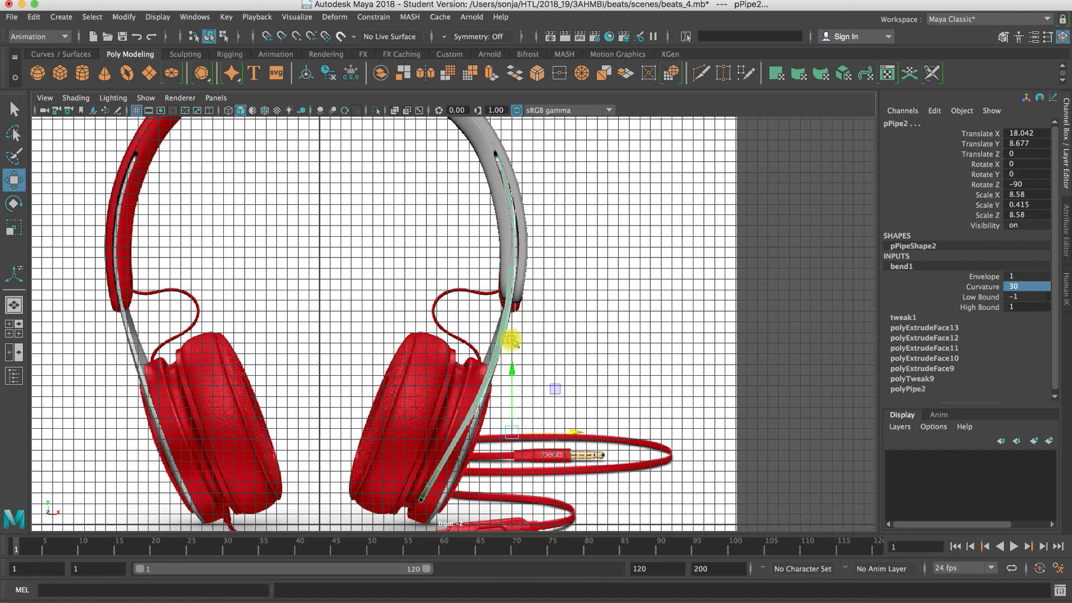
click(515, 332)
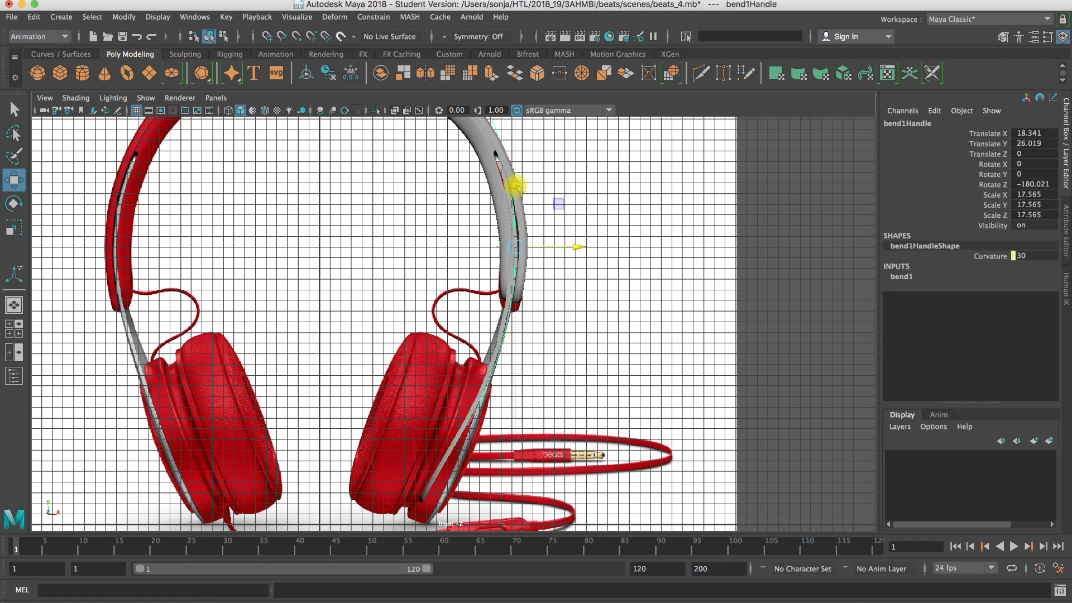
drag(514, 181, 514, 183)
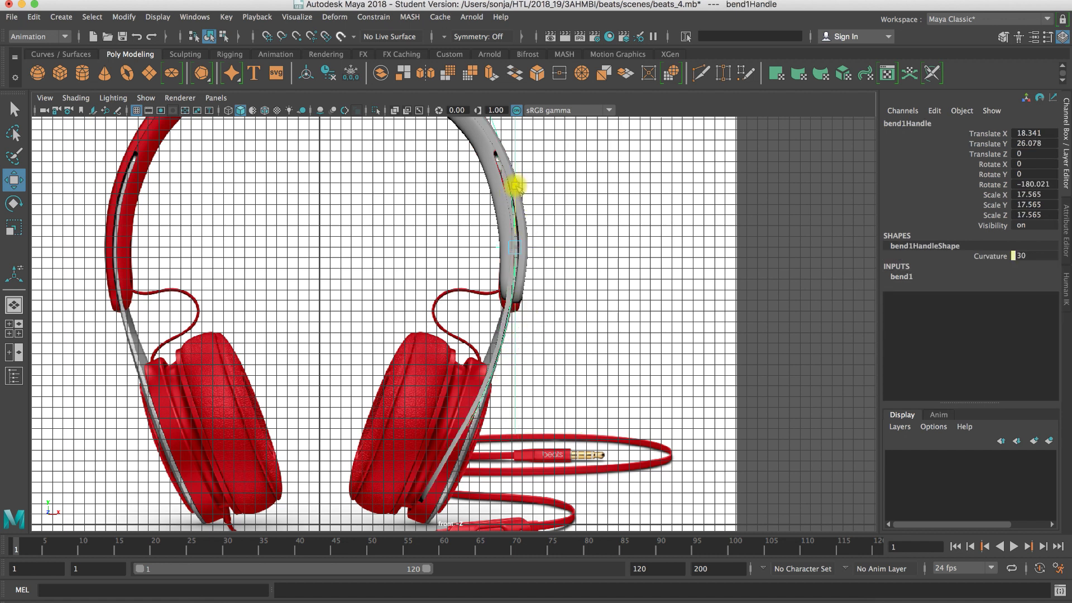
- Set bend1 Curvature to 40 in the Channel Box
click(899, 276)
click(1032, 297)
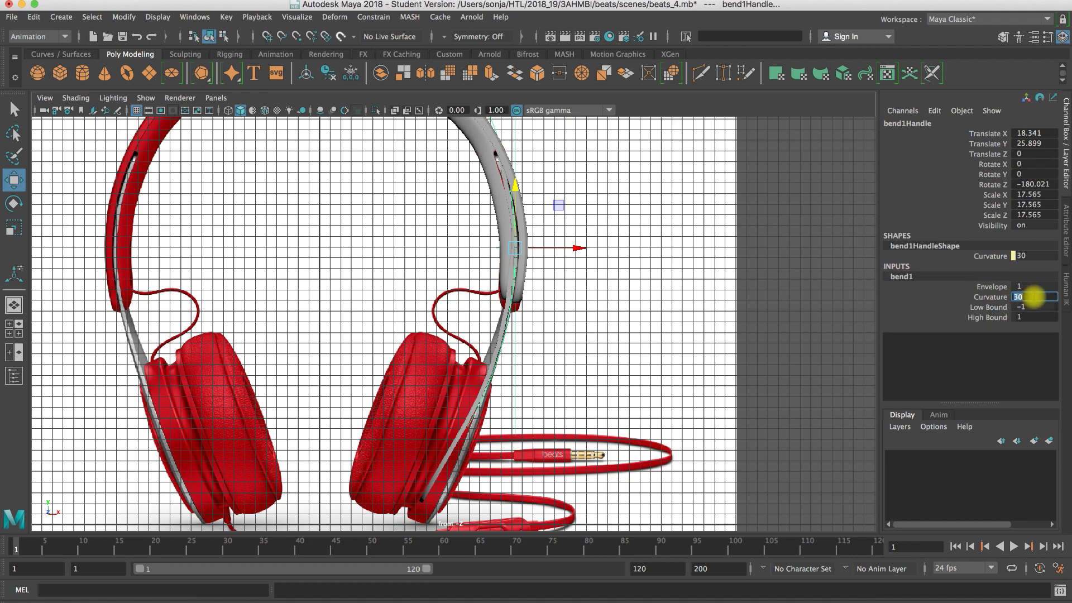
key(Return)
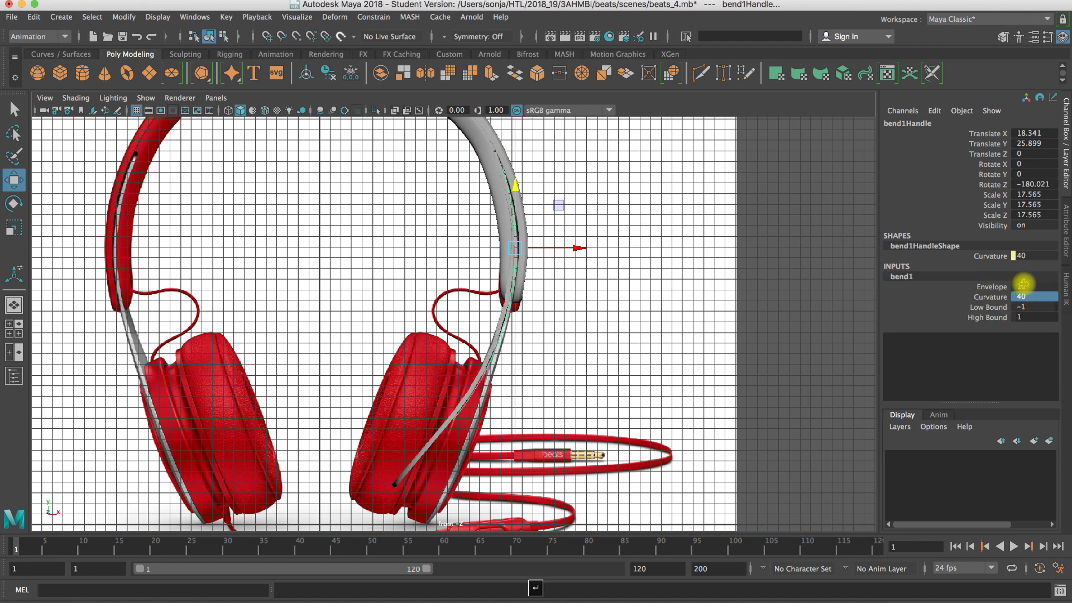
click(995, 308)
- Set bend1 High Bound to 0, then 0.5
click(1032, 317)
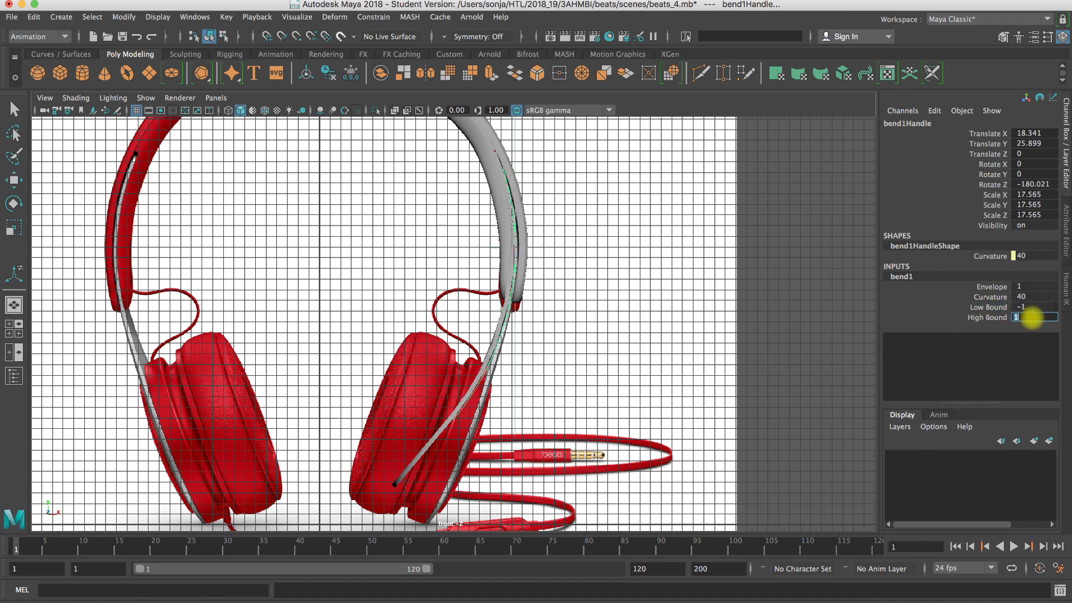
key(Return)
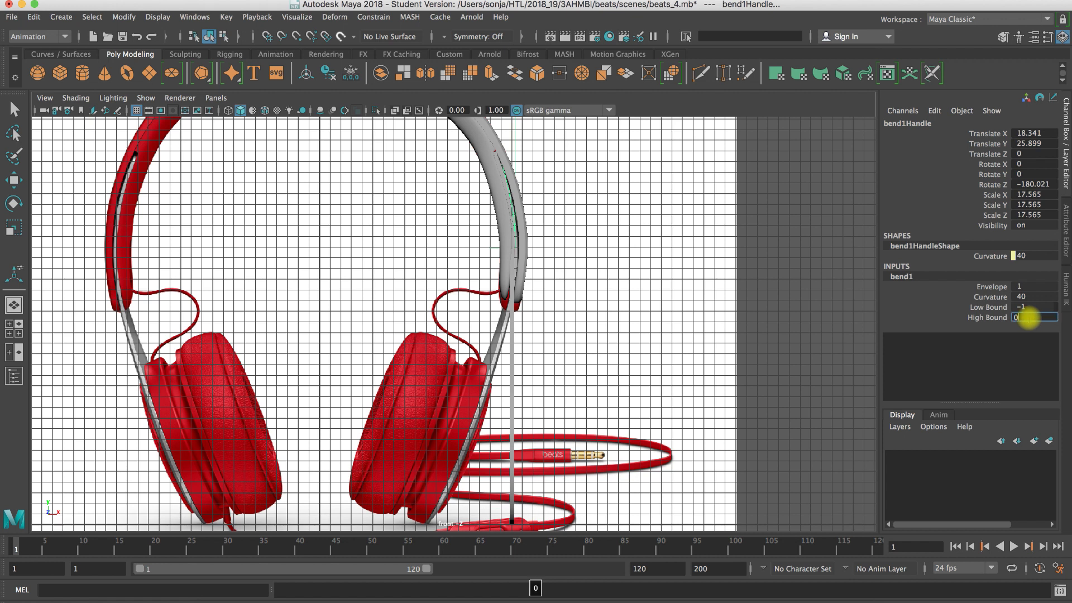
key(Return)
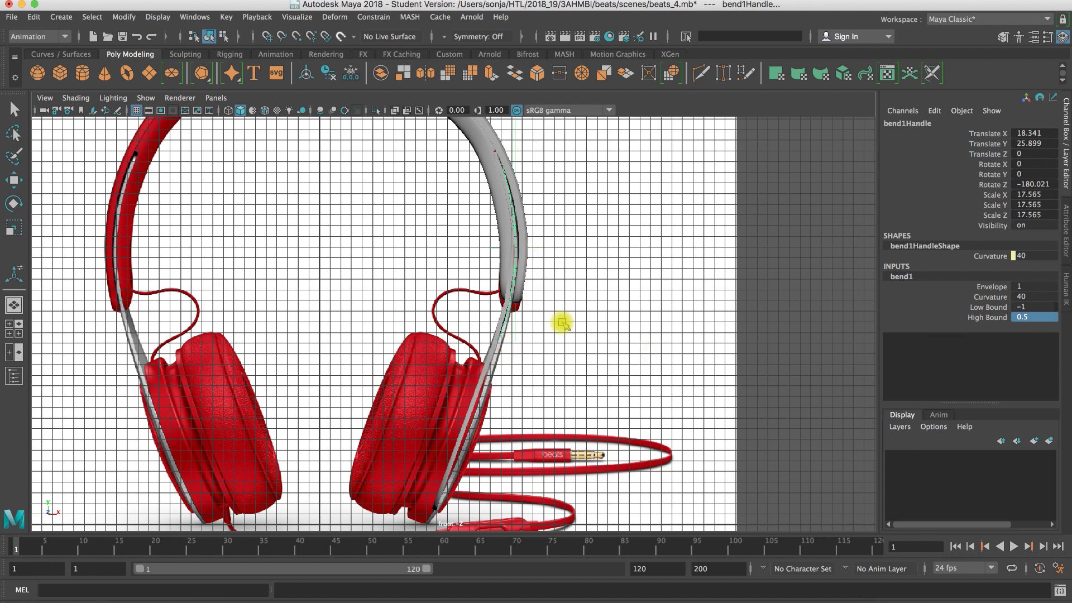
- Reposition bend1Handle along the headband to X 18.281, Y 25.66
key(w)
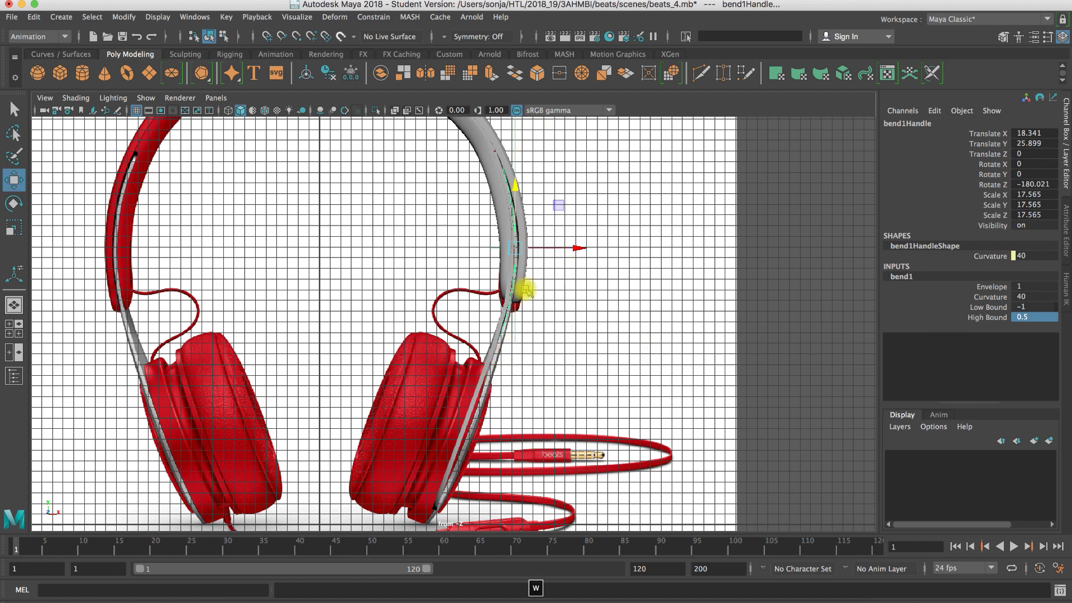
drag(518, 190, 518, 193)
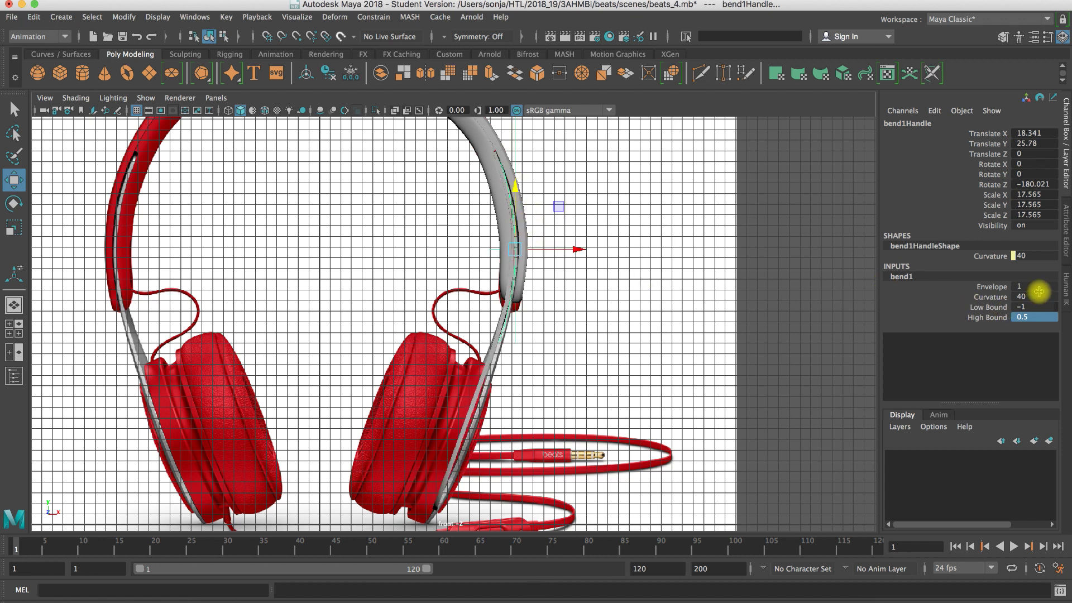
mouse_move(581, 250)
mouse_down()
mouse_move(524, 247)
mouse_move(610, 251)
mouse_move(580, 253)
mouse_up()
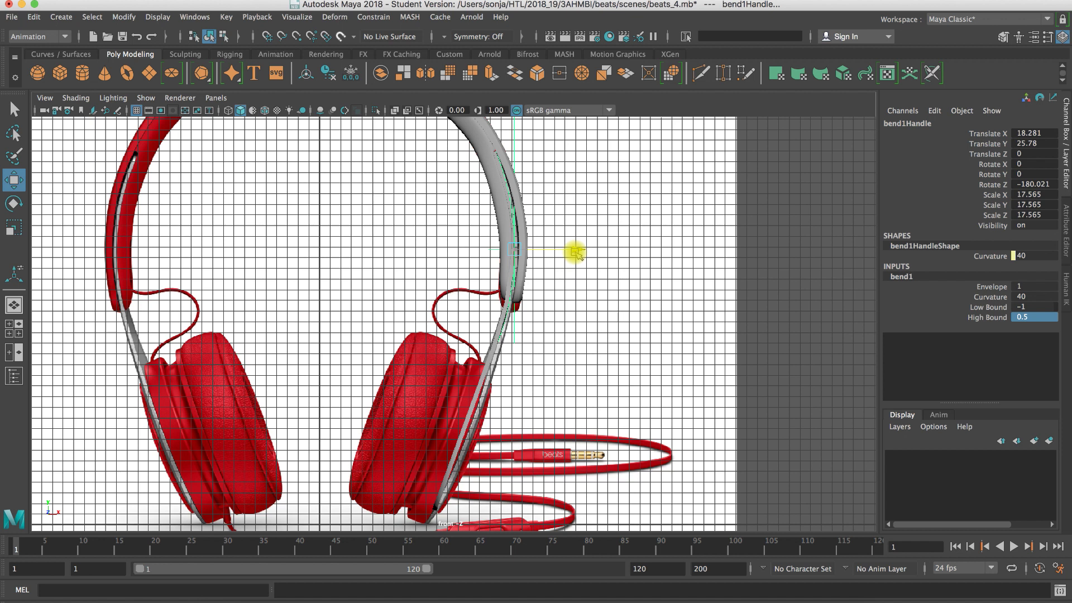
drag(514, 190, 510, 245)
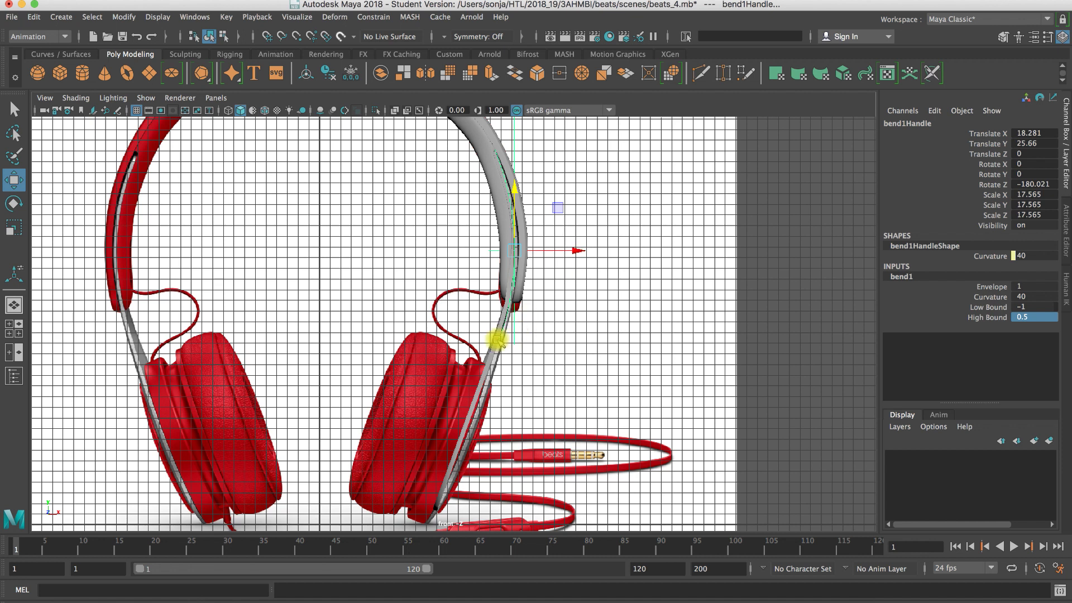
- Nudge pPipe2 right and readjust bend1Handle to X 18.52, Y 25.481
click(489, 354)
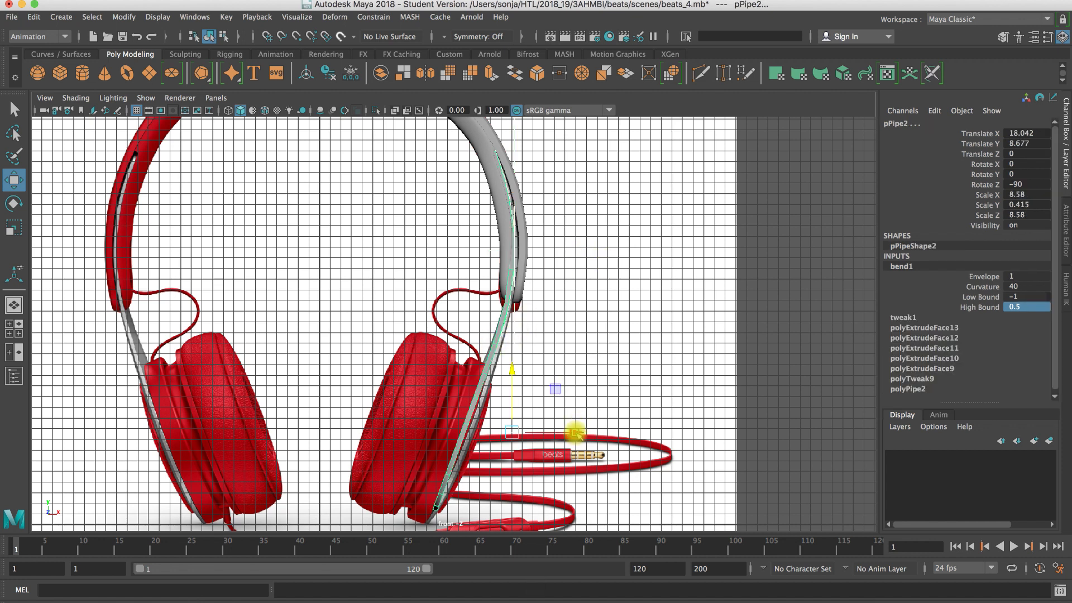
drag(575, 432, 577, 432)
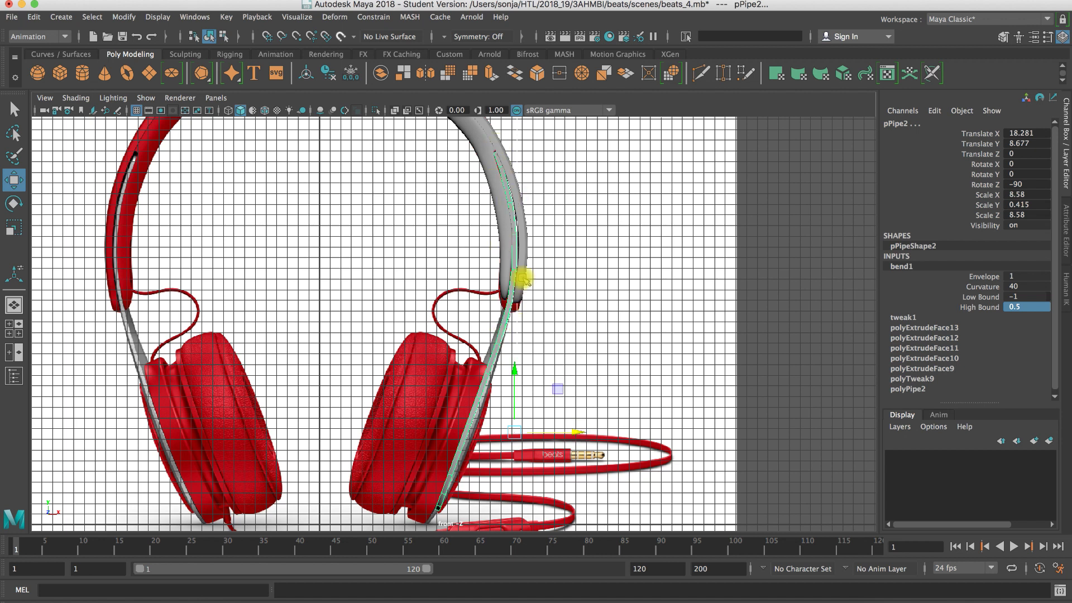
click(523, 225)
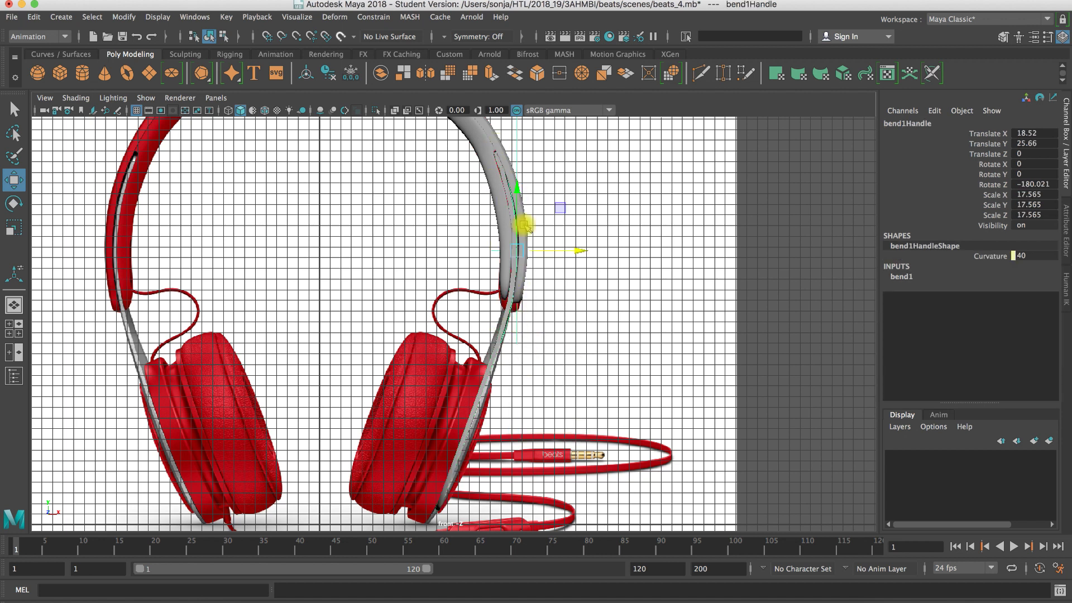
drag(519, 192, 520, 199)
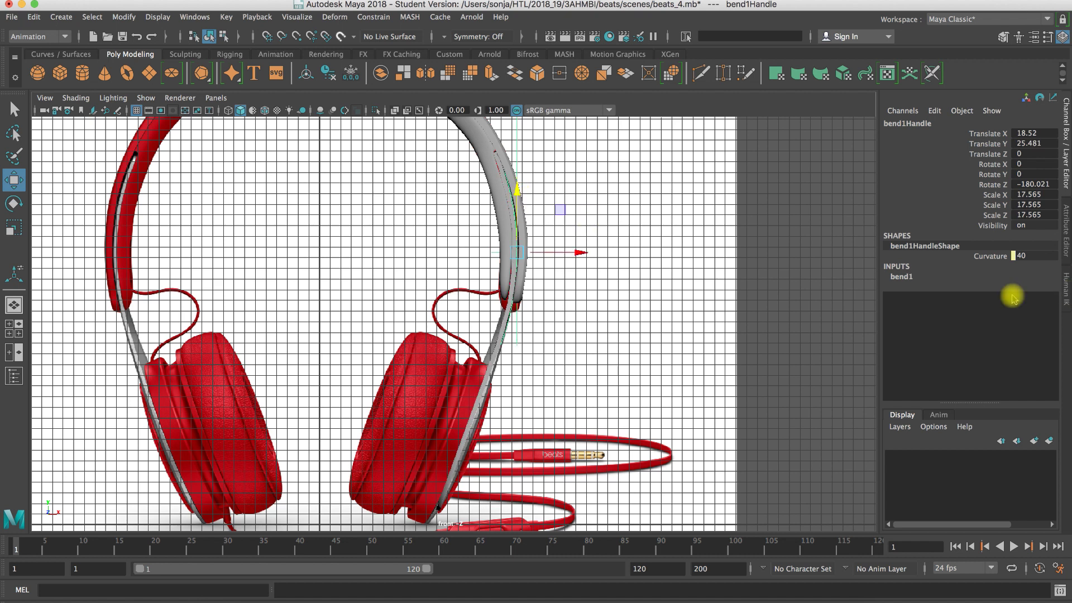
- Set bend1 High Bound to 1, then 0.7, finally 0.6, and restore four views
click(903, 276)
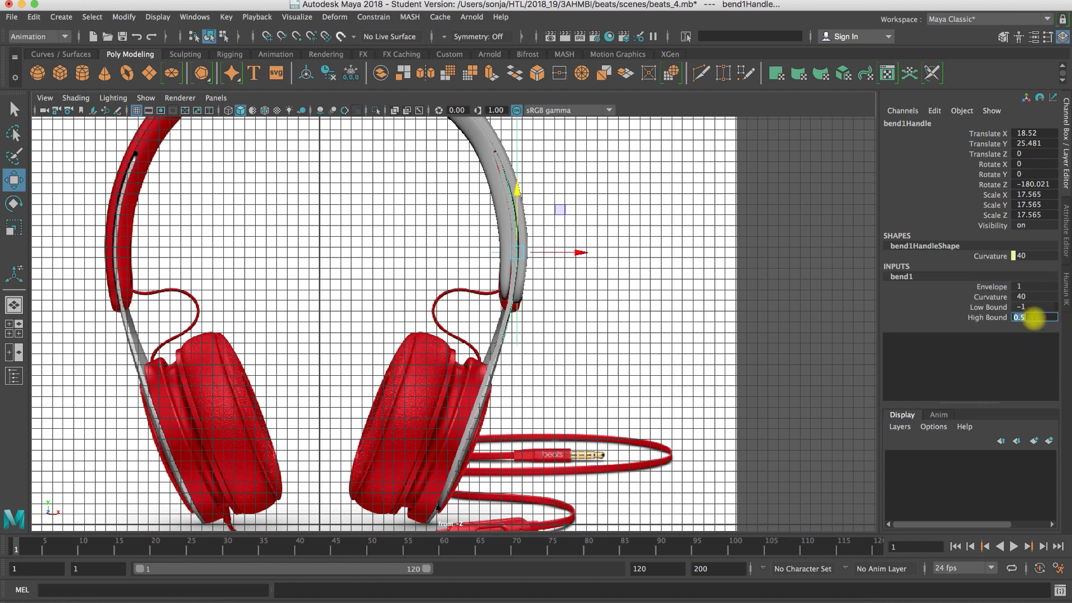
text(1)
key(Return)
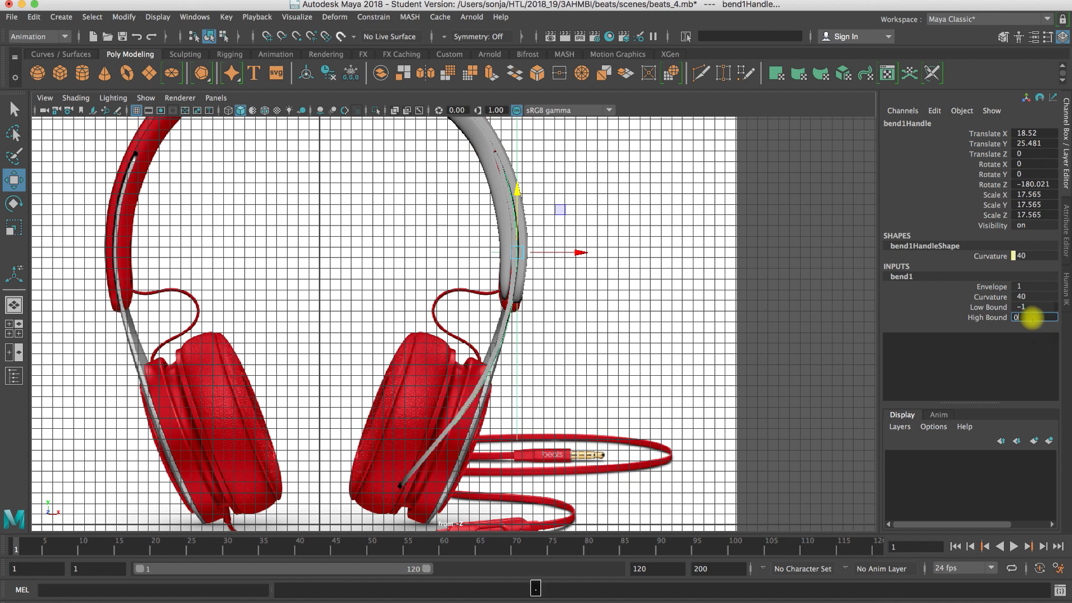
key(Return)
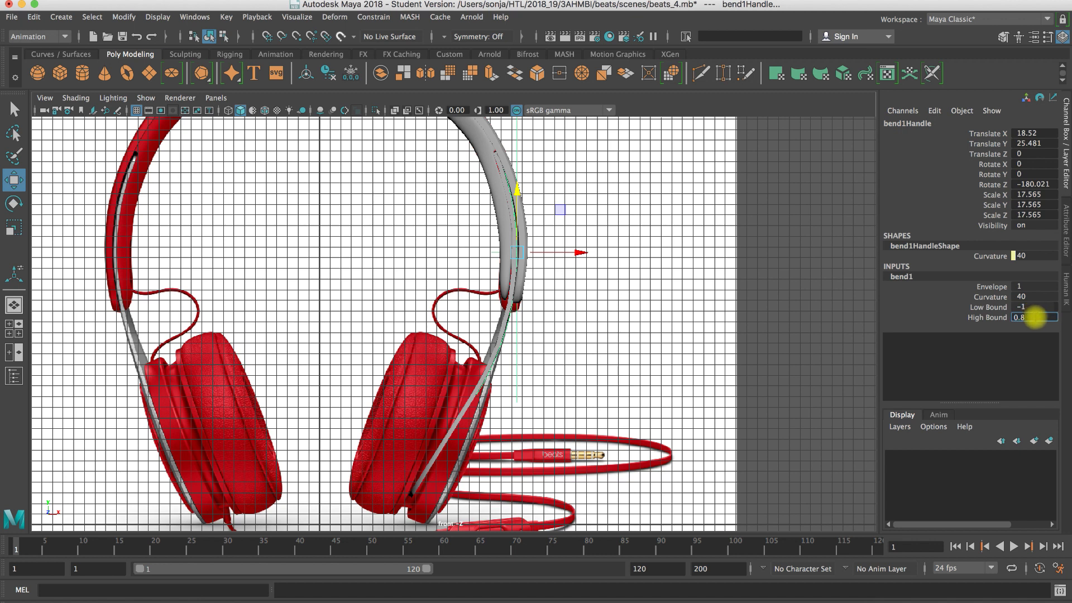
key(Return)
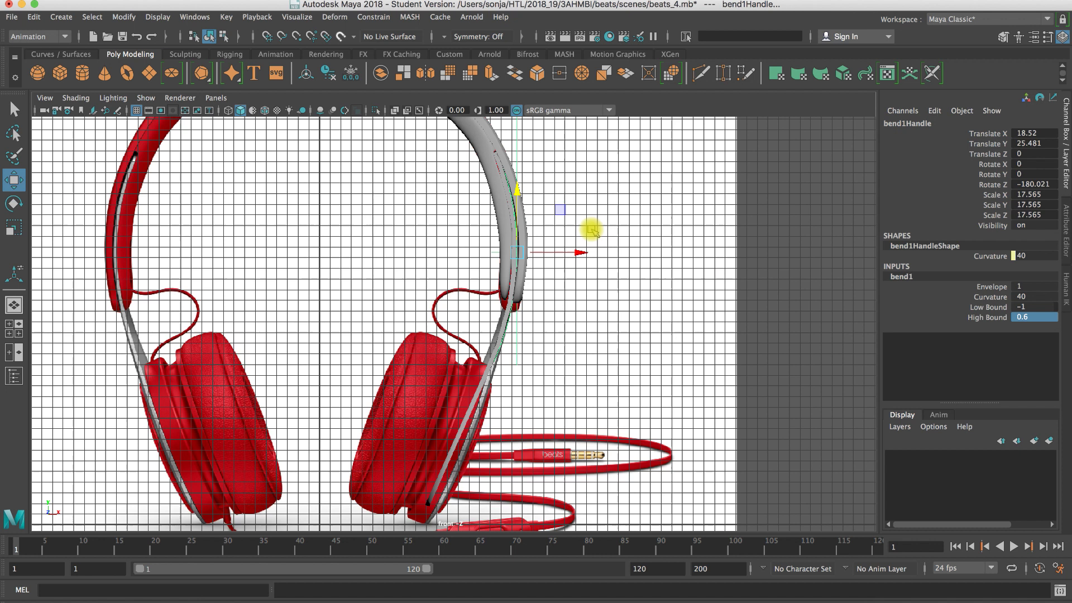
key(space)
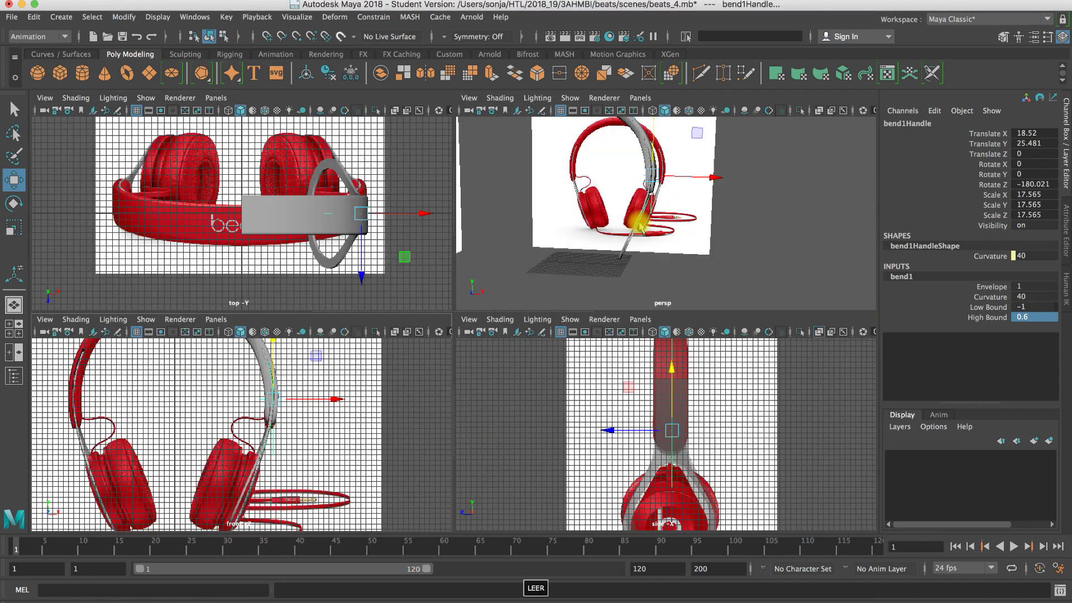
- Maximize the perspective view to inspect the bent loop, select pPipe2, and open Deform
key(space)
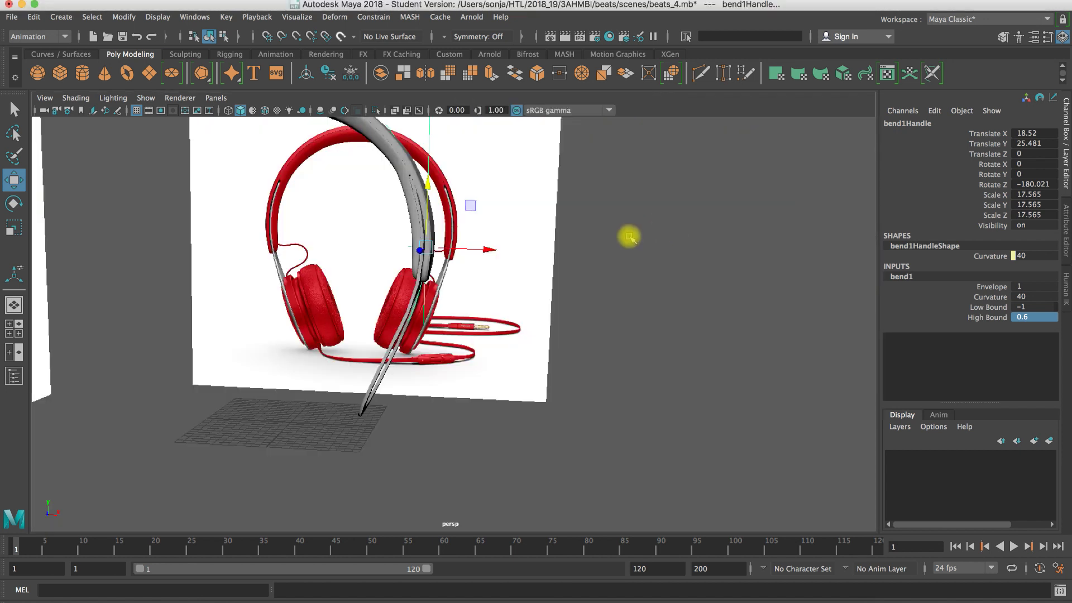
alt+drag(638, 224, 385, 250)
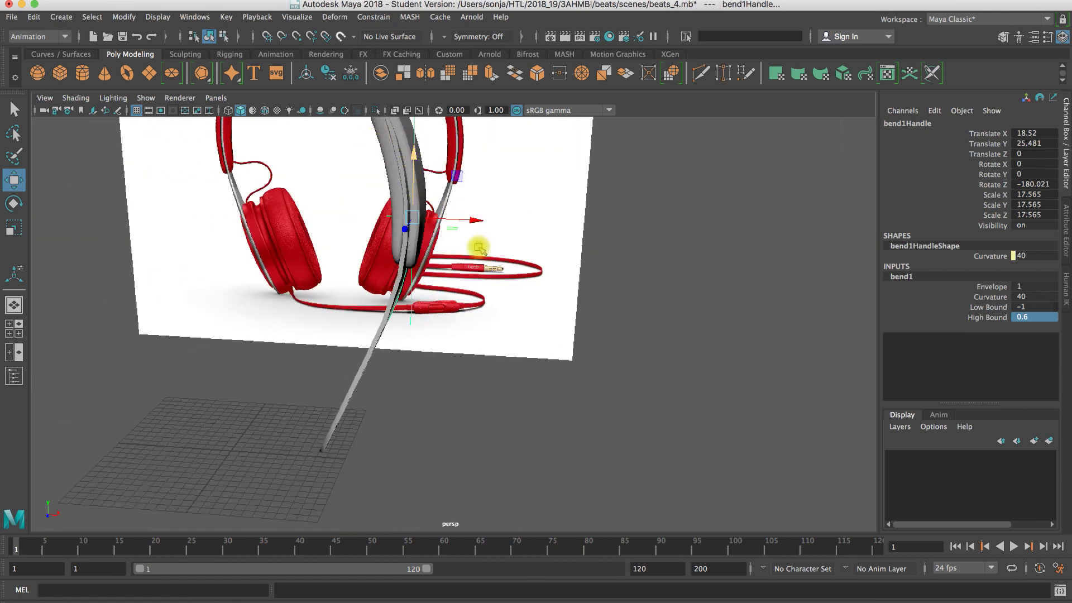
alt+drag(424, 367, 337, 354)
click(342, 355)
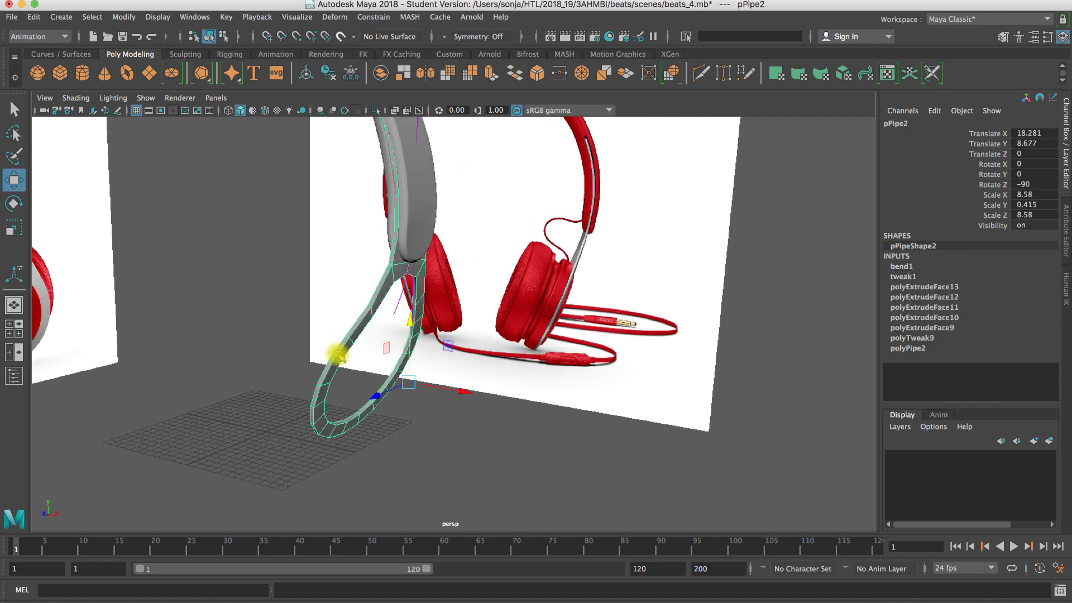
click(335, 18)
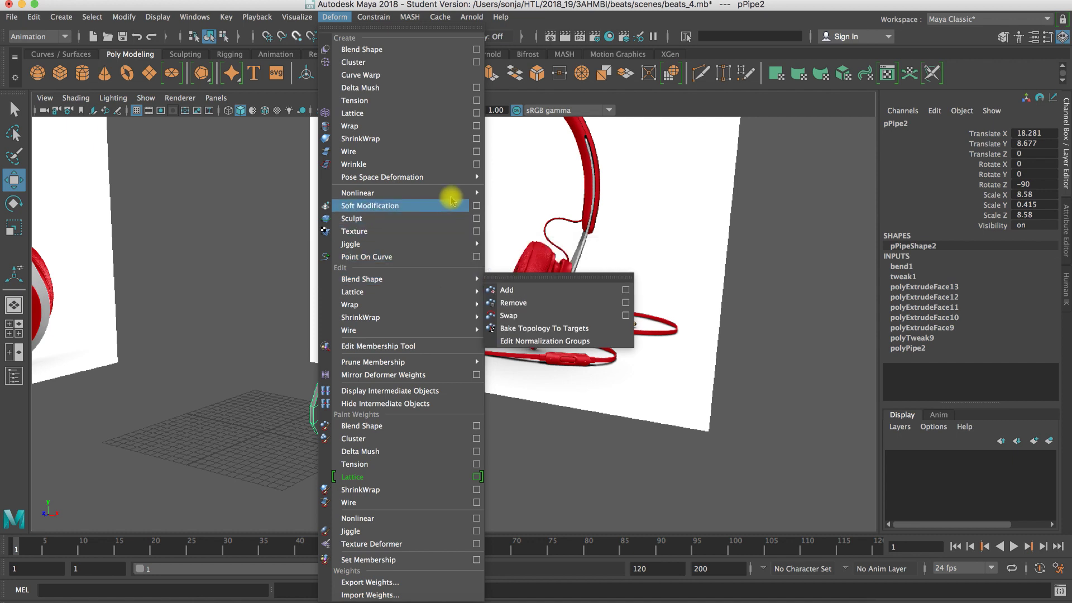
- Add a second bend deformer to the pipe with Curvature 50
click(510, 201)
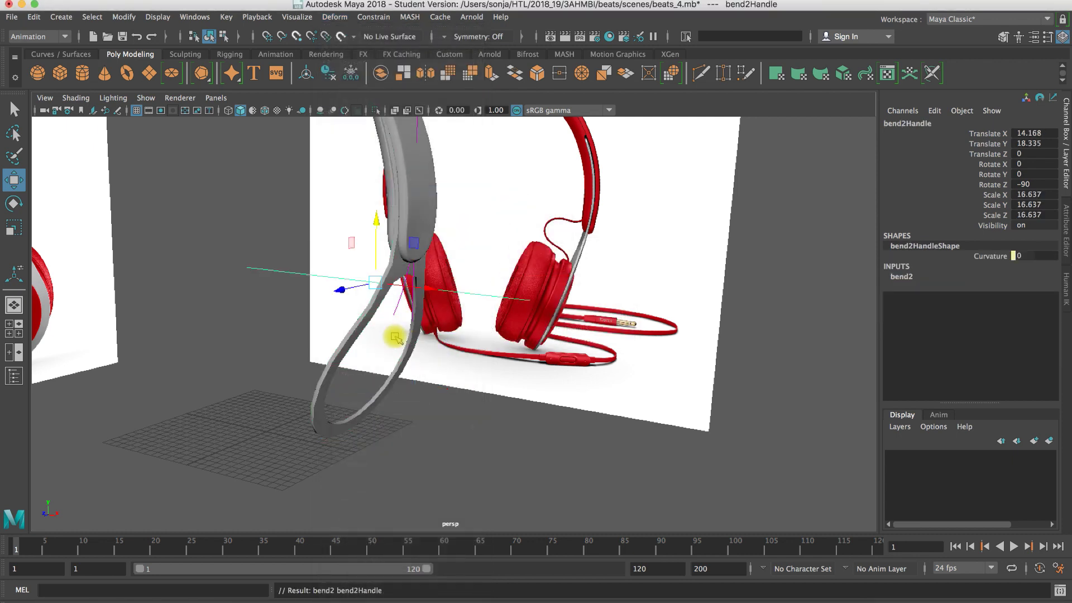
click(902, 277)
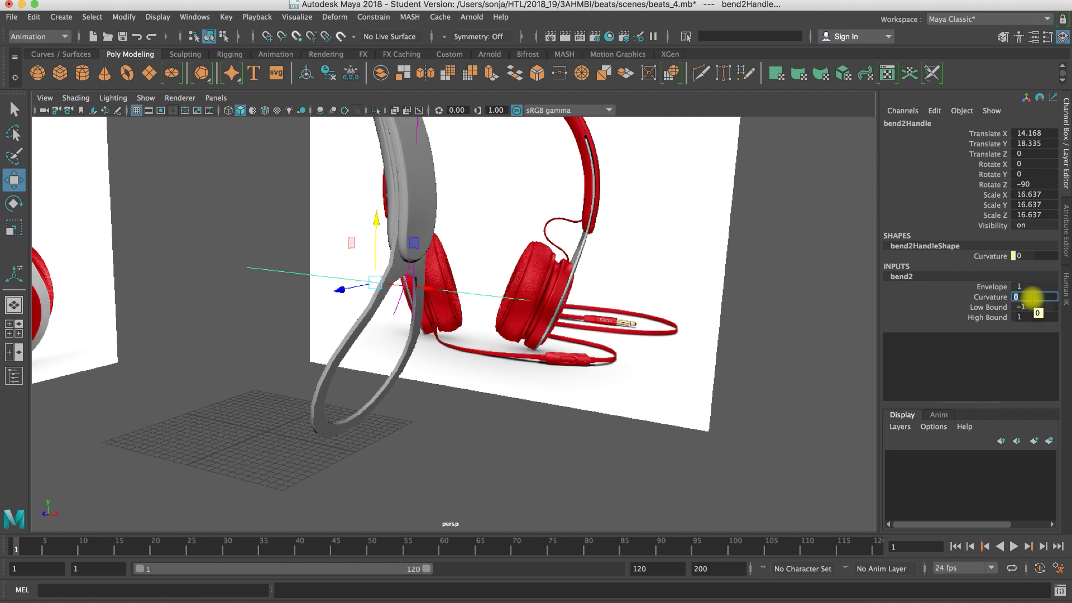
drag(1032, 297, 1026, 297)
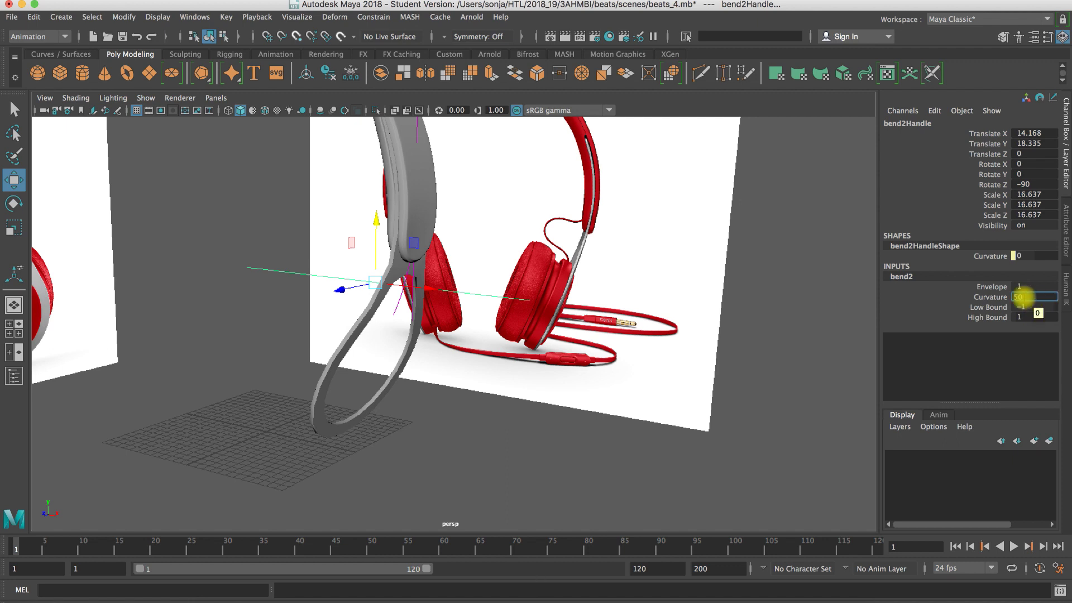
key(Return)
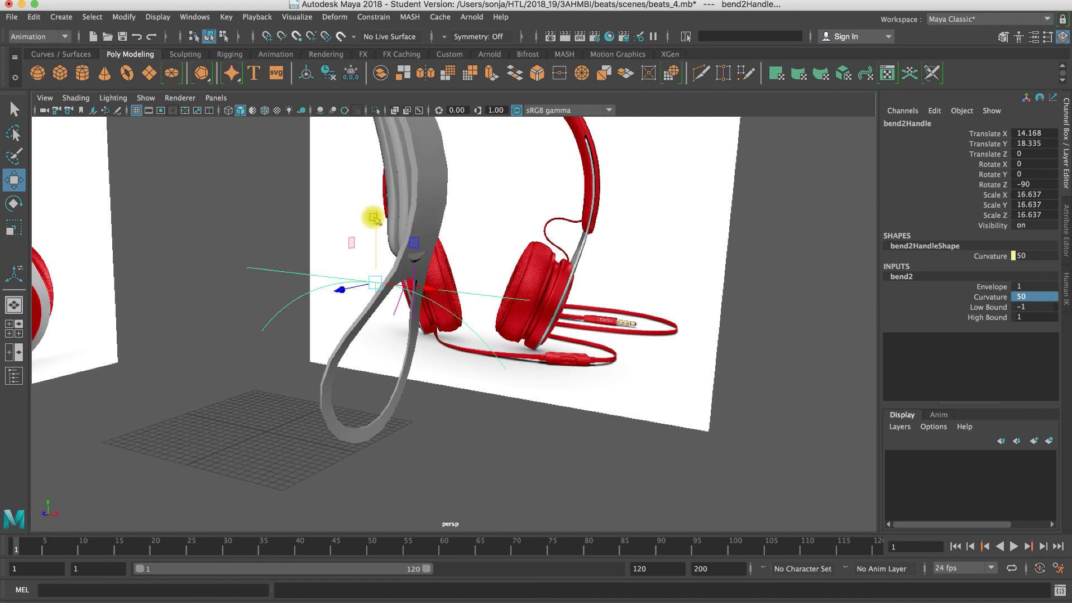
- Lower the bend2 handle to Translate Y 11.981 and rotate it to re-bend the band
drag(377, 256, 376, 284)
key(w)
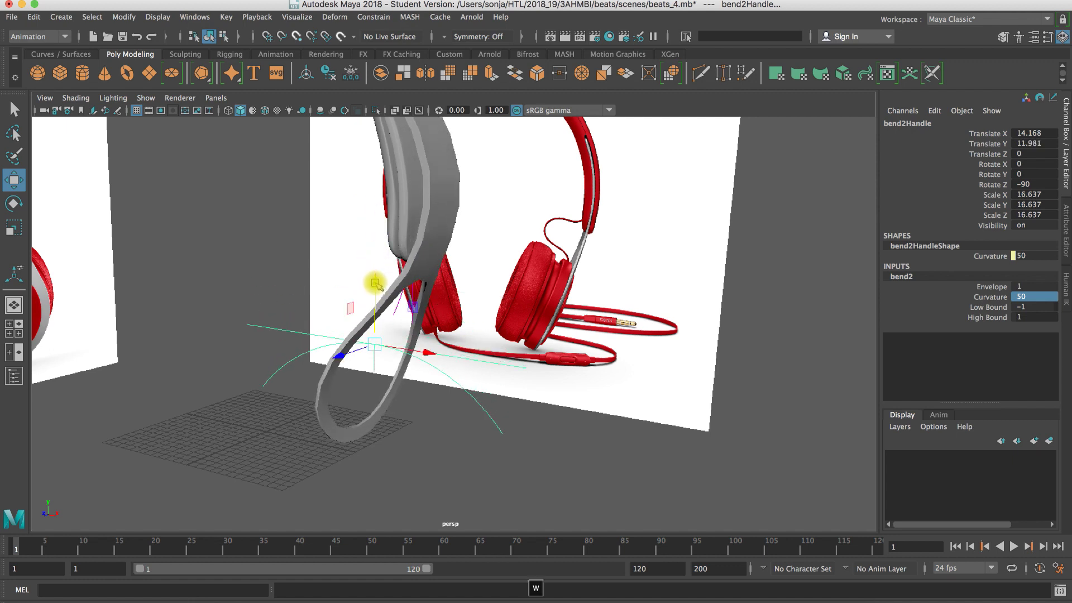
key(e)
drag(396, 363, 391, 385)
- Set the bend2 handle's Rotate X to 90 and adjust its rotation
click(1039, 164)
double_click(1039, 164)
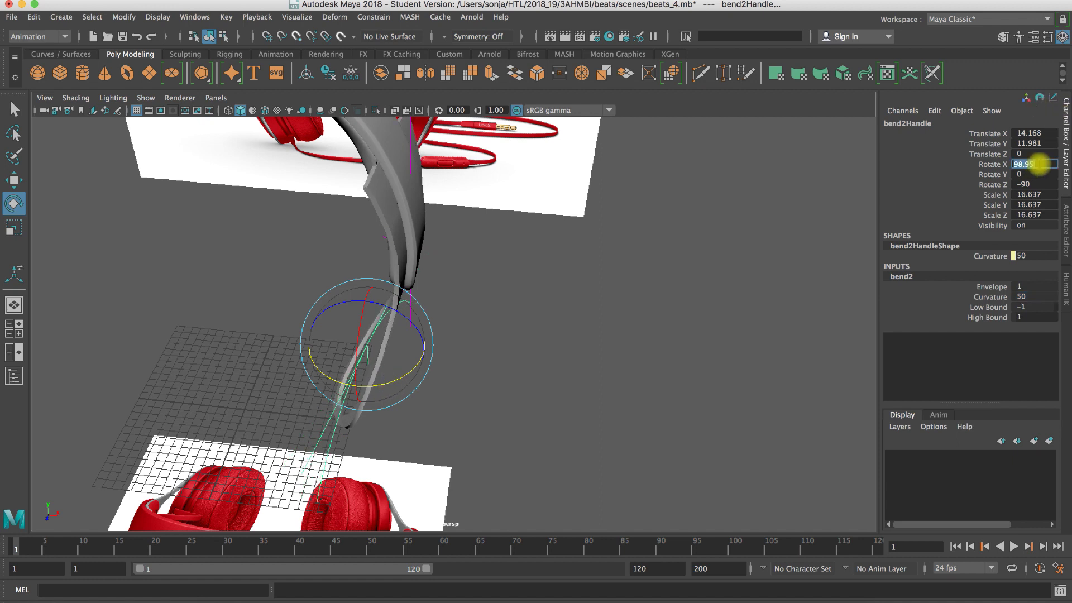
text(90)
key(Return)
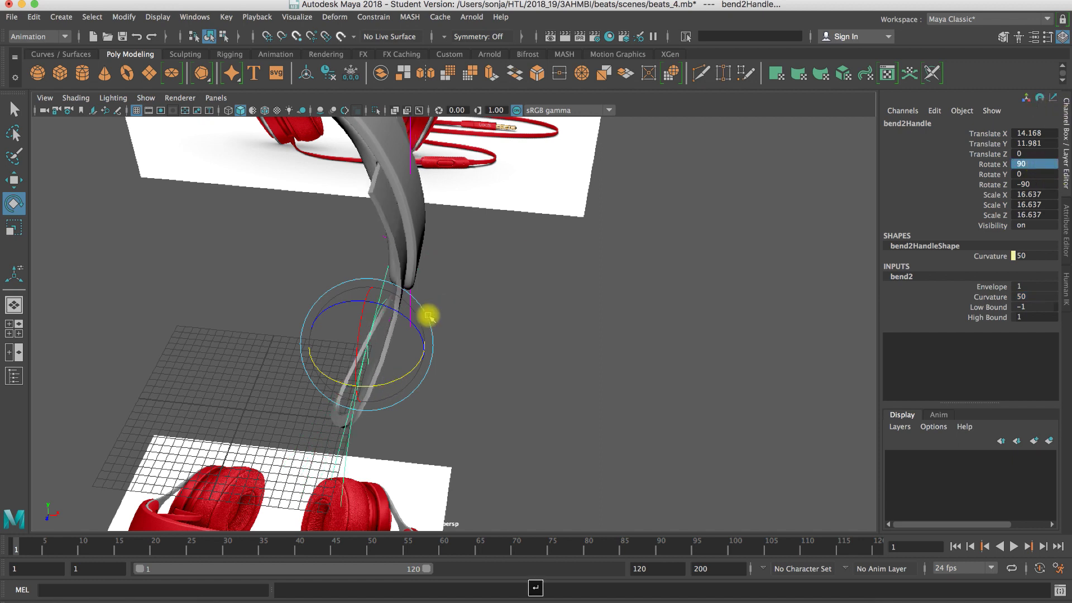
drag(400, 316, 408, 332)
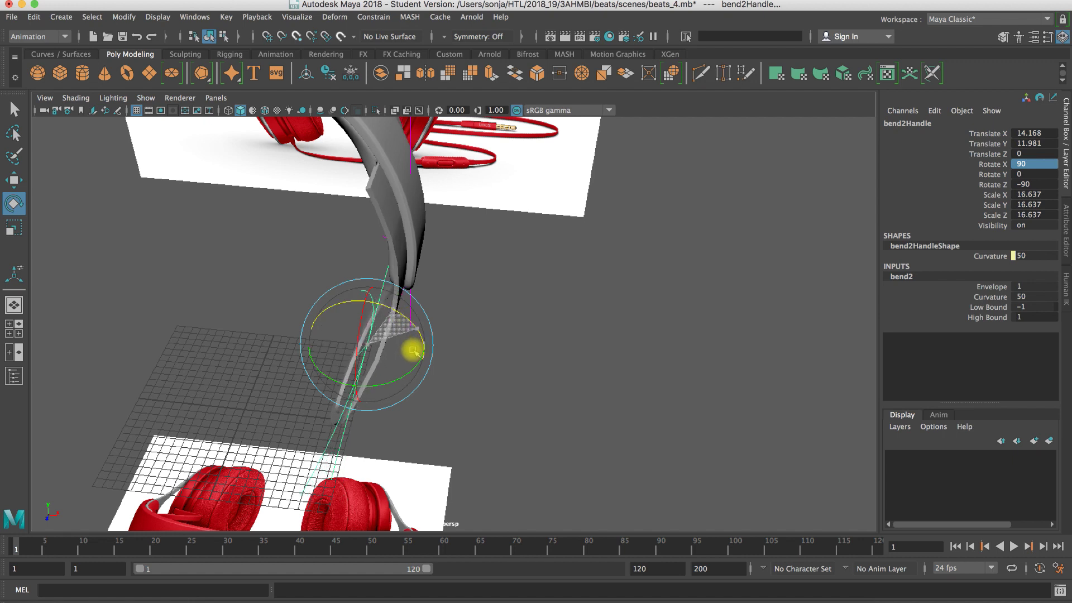
drag(416, 372, 401, 320)
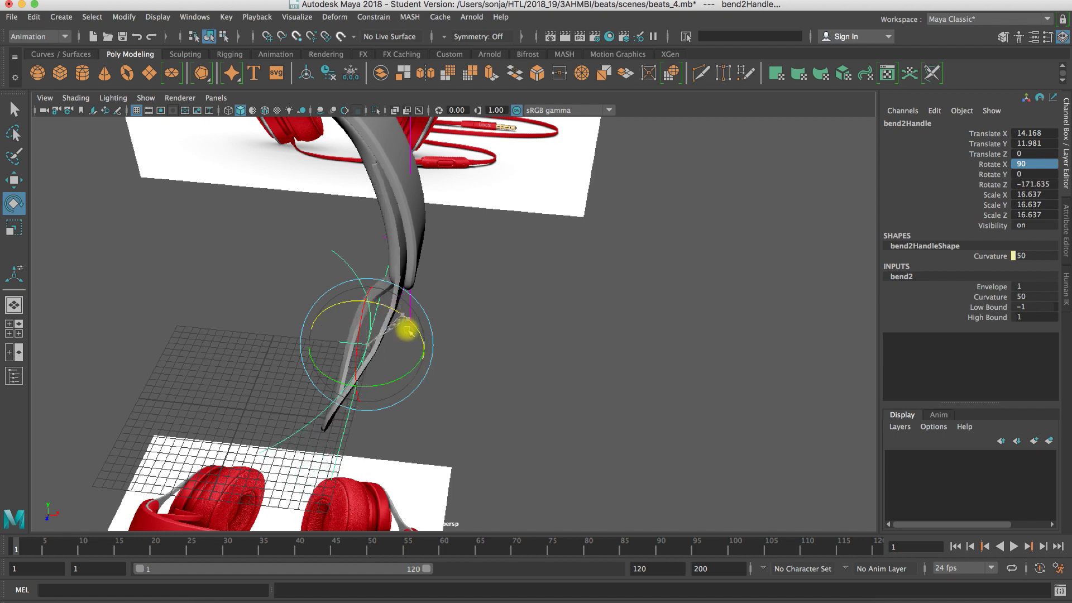
- Set the bend2 handle's Rotate Z to -180 and check the flipped bend
click(1049, 184)
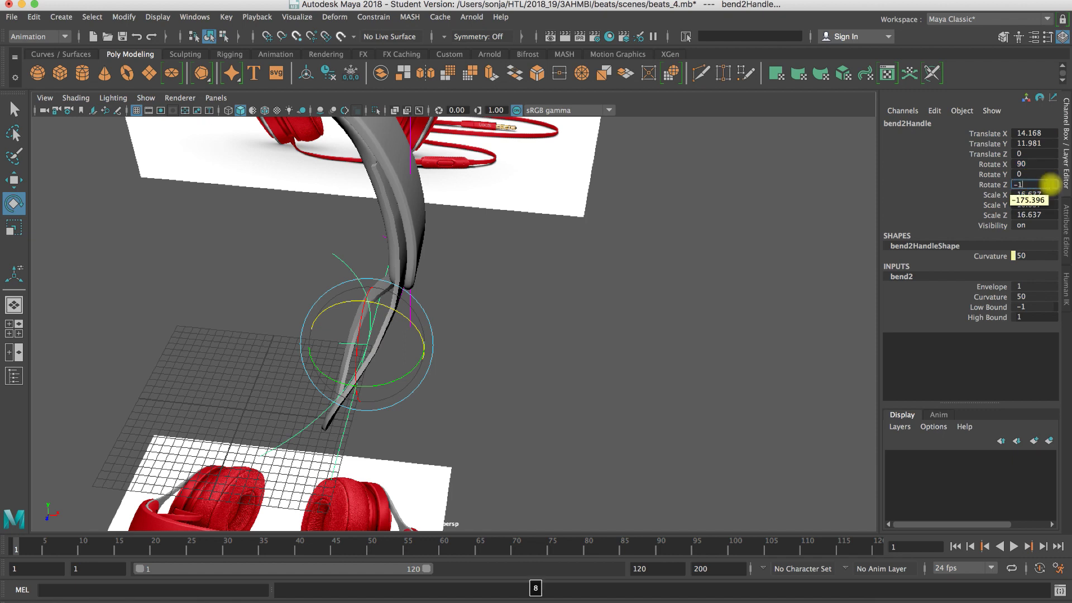
key(Return)
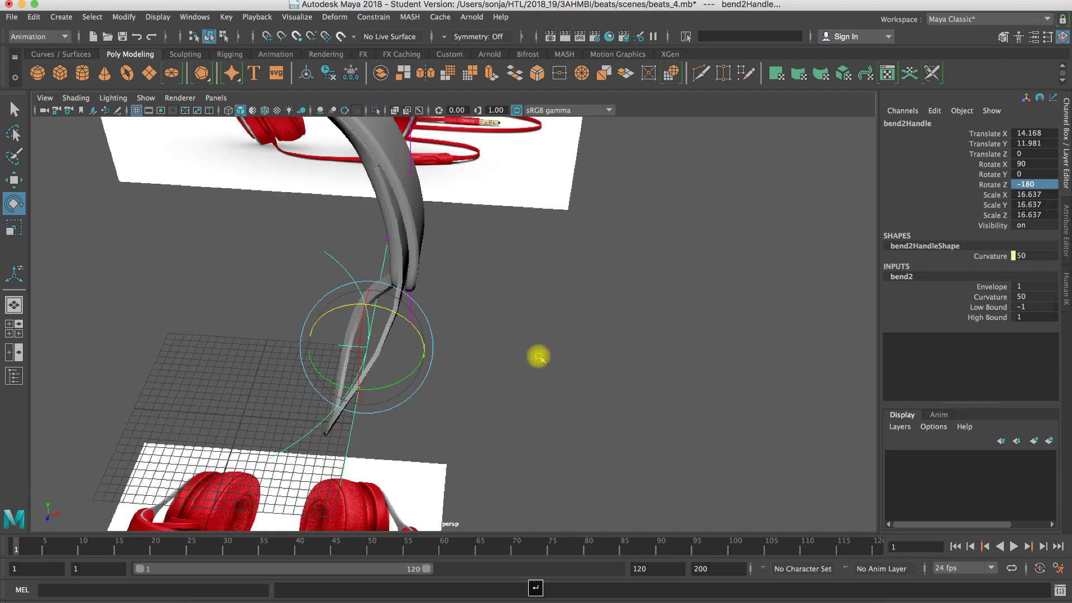
alt+drag(538, 354, 416, 392)
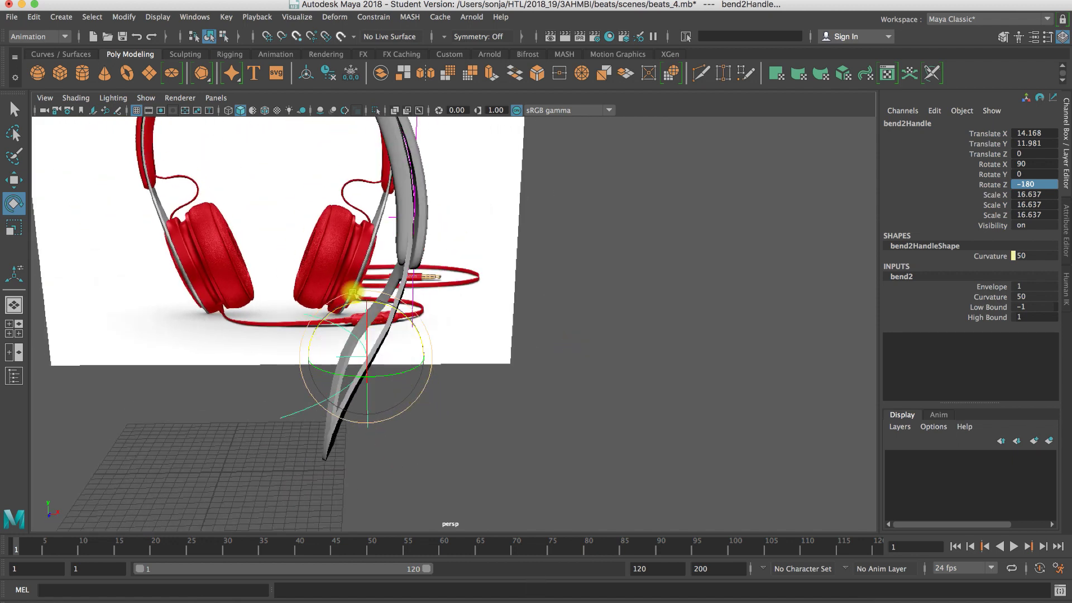
- Lower the bend2 Curvature to 30 and check the new bend
double_click(1028, 298)
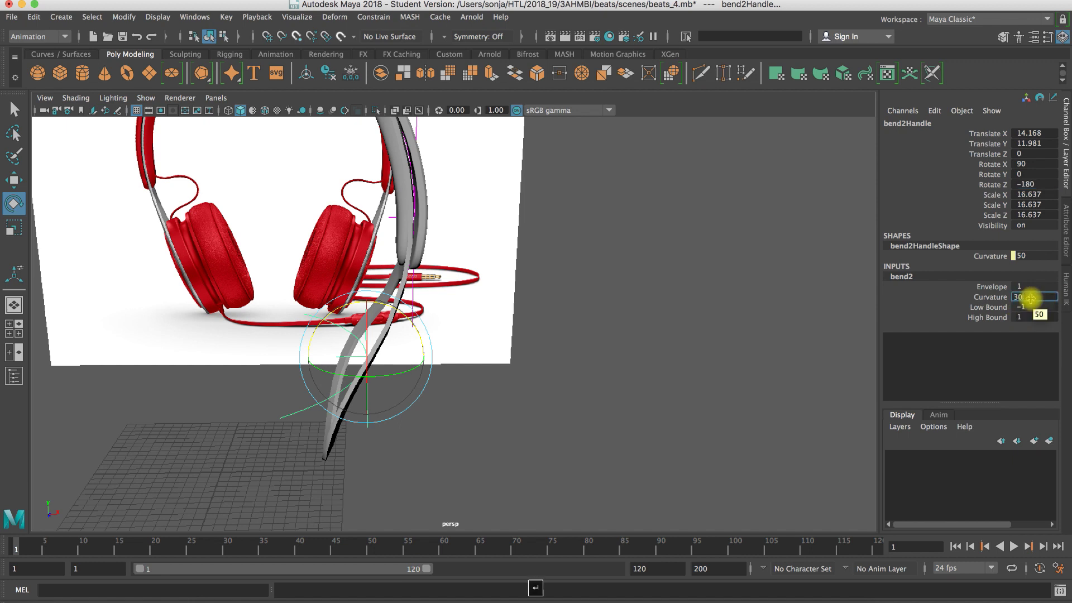
text(30)
key(Return)
alt+drag(325, 435, 380, 457)
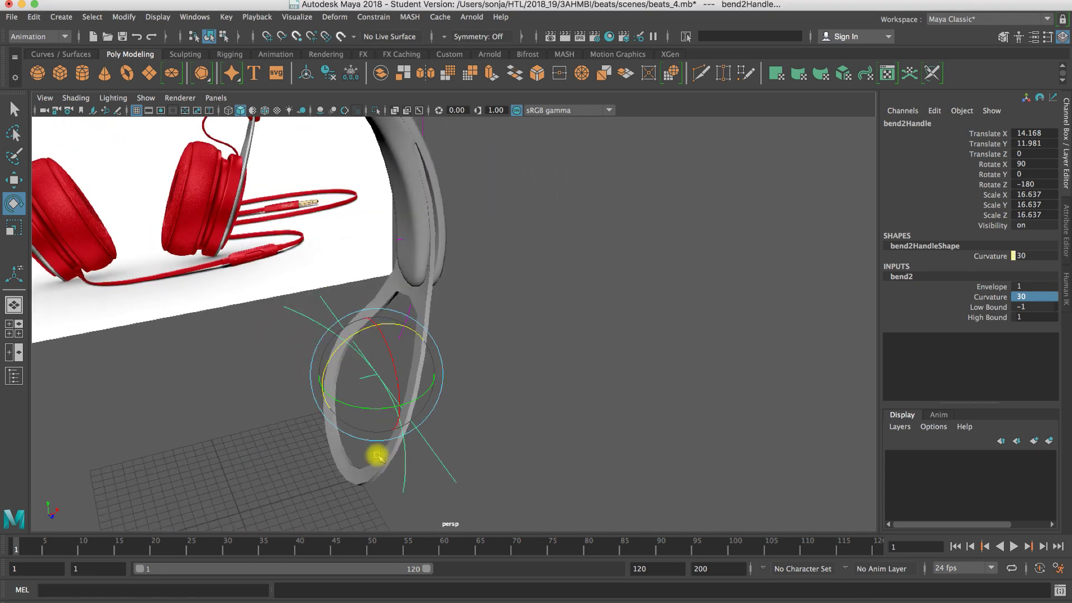
- Move the bend2 handle to Translate X 16.654, Y 11.039 to form the loop below the headband
key(w)
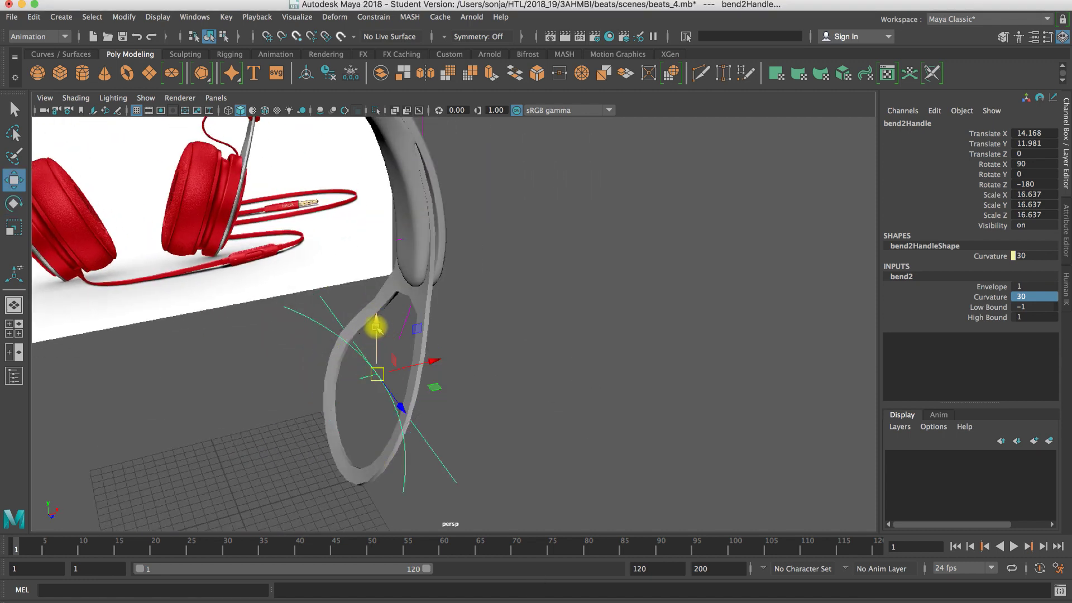
drag(378, 329, 406, 351)
mouse_move(444, 393)
mouse_down()
mouse_move(479, 391)
mouse_move(431, 390)
mouse_move(478, 390)
mouse_move(453, 393)
mouse_up()
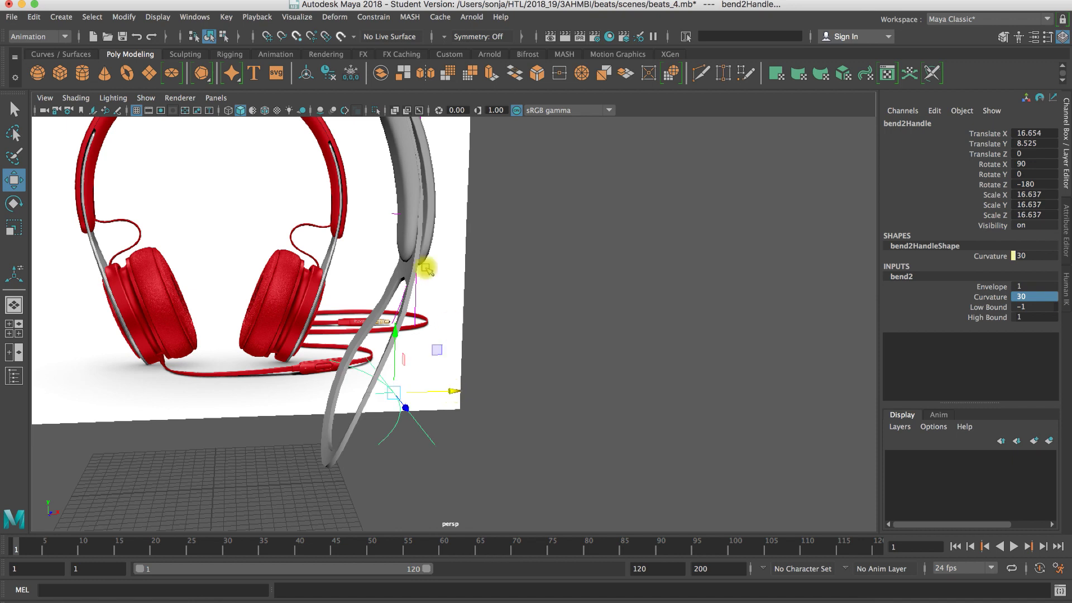
alt+drag(427, 263, 567, 300)
key(bracketleft)
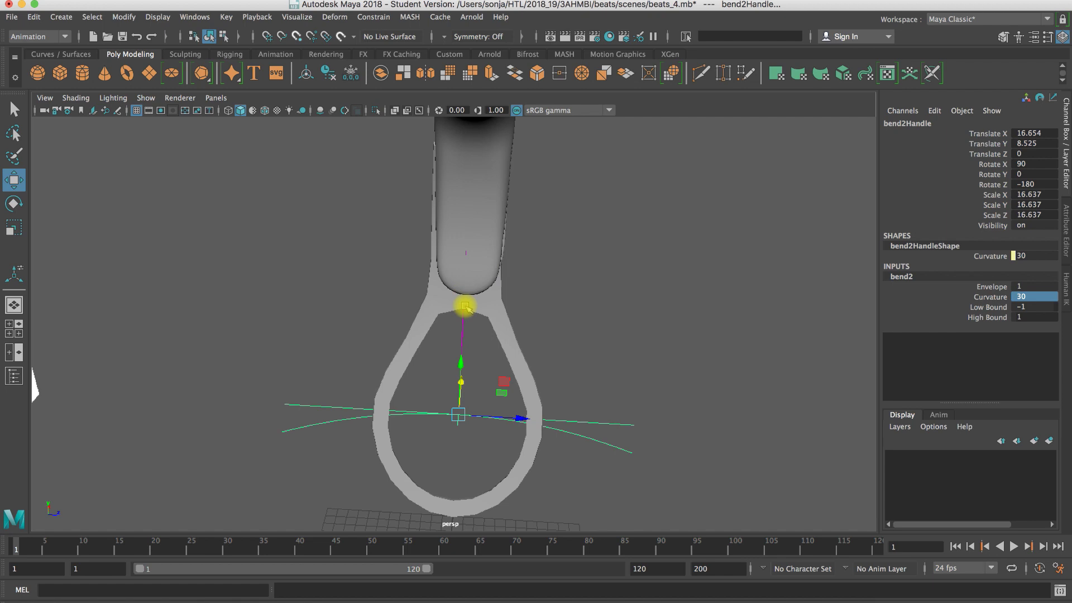
alt+drag(502, 371, 373, 336)
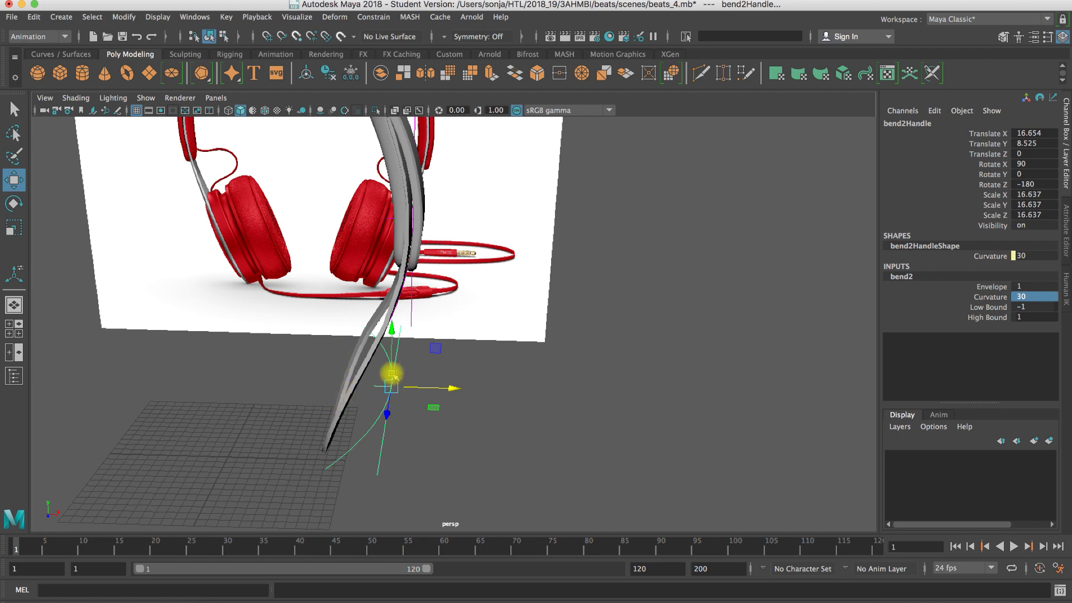
drag(393, 333, 429, 318)
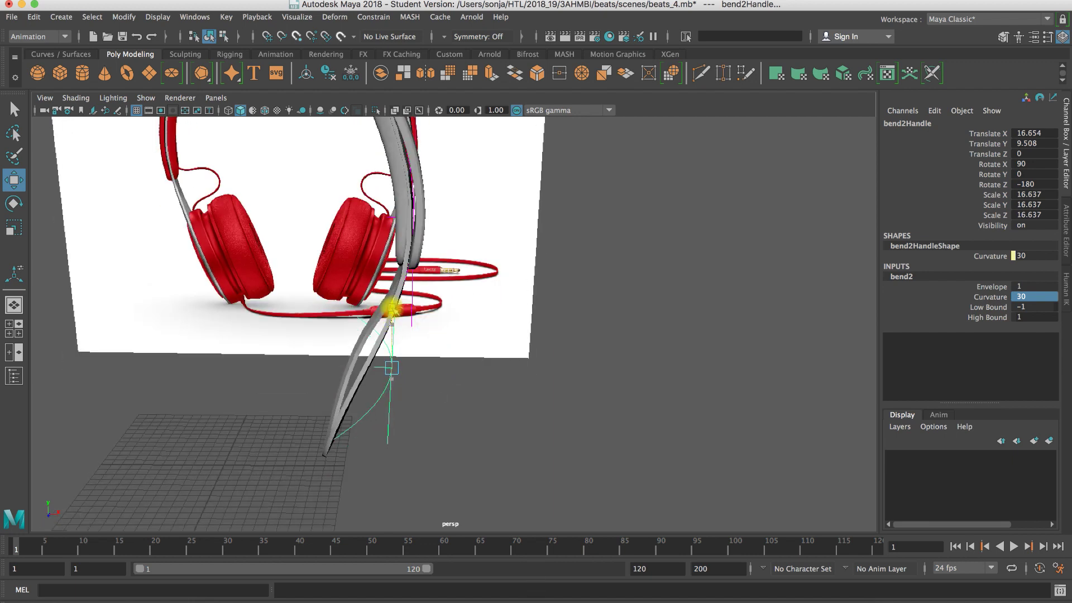
alt+drag(455, 396, 407, 380)
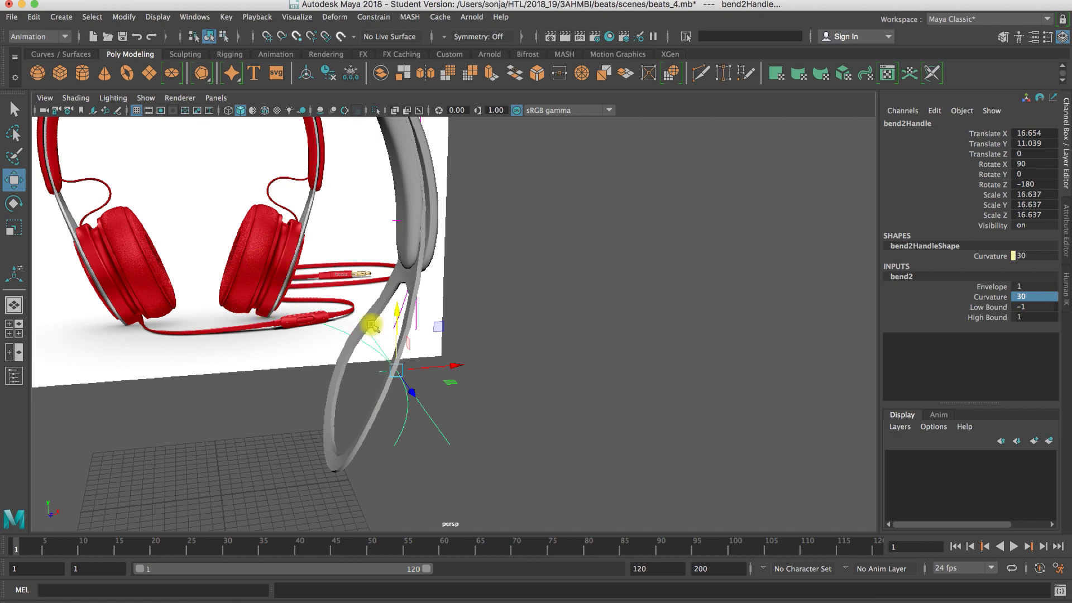
alt+drag(403, 318, 389, 248)
alt+drag(422, 378, 539, 338)
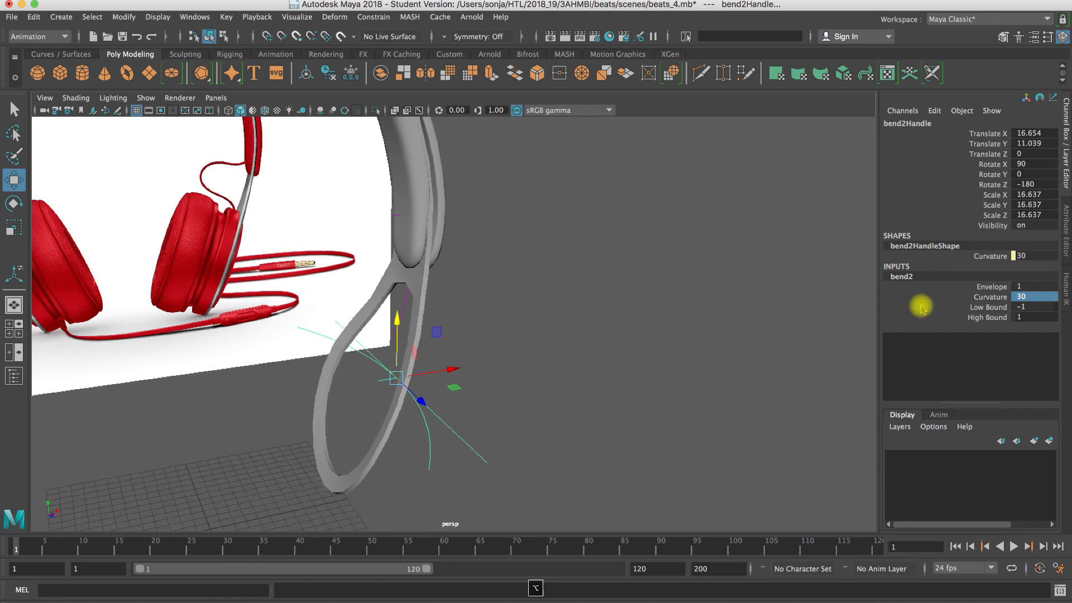